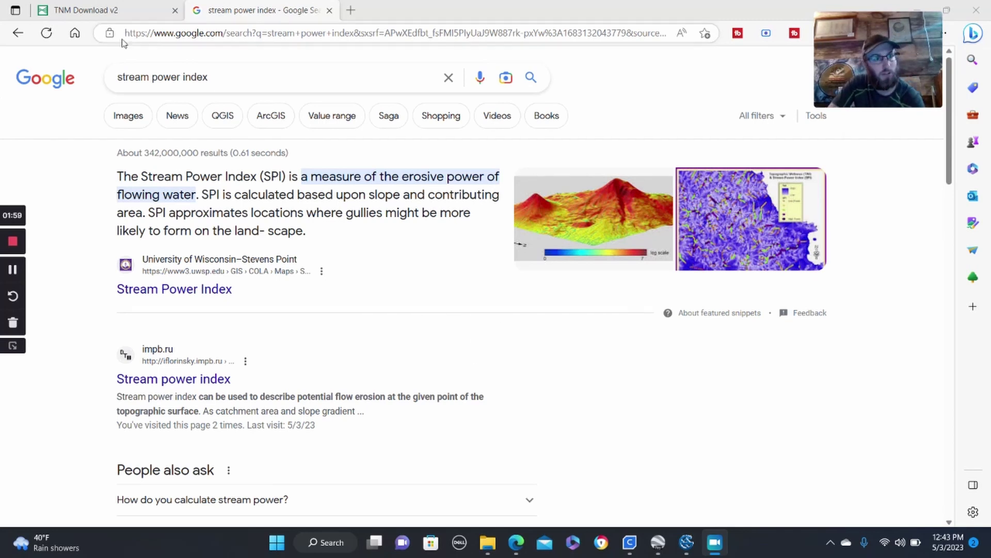
- Return to the TNM Download page listing the two Virginia one-meter elevation tiles
left_click(106, 13)
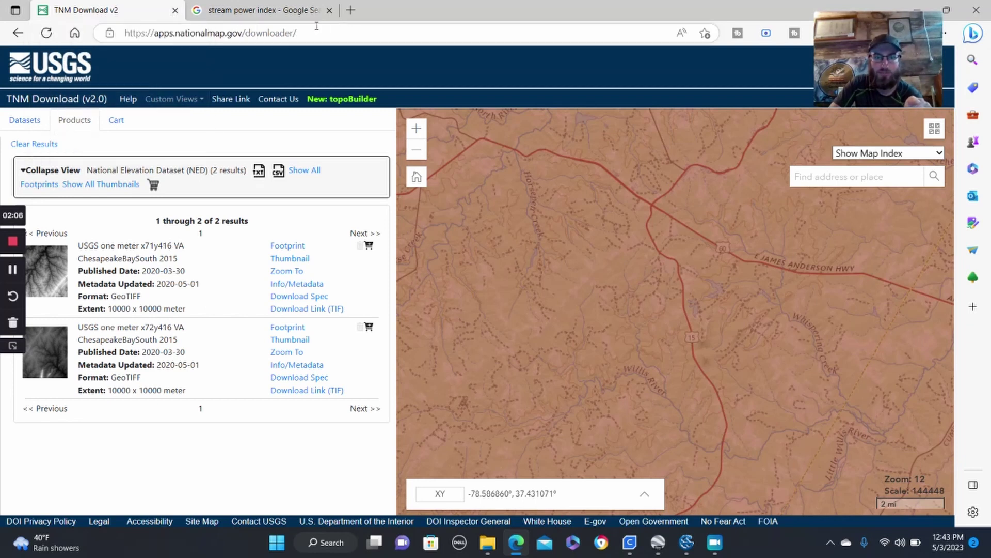
- In a new tab, search Google for 'the national map download' and open TNM Download v2
left_click(350, 10)
type("www")
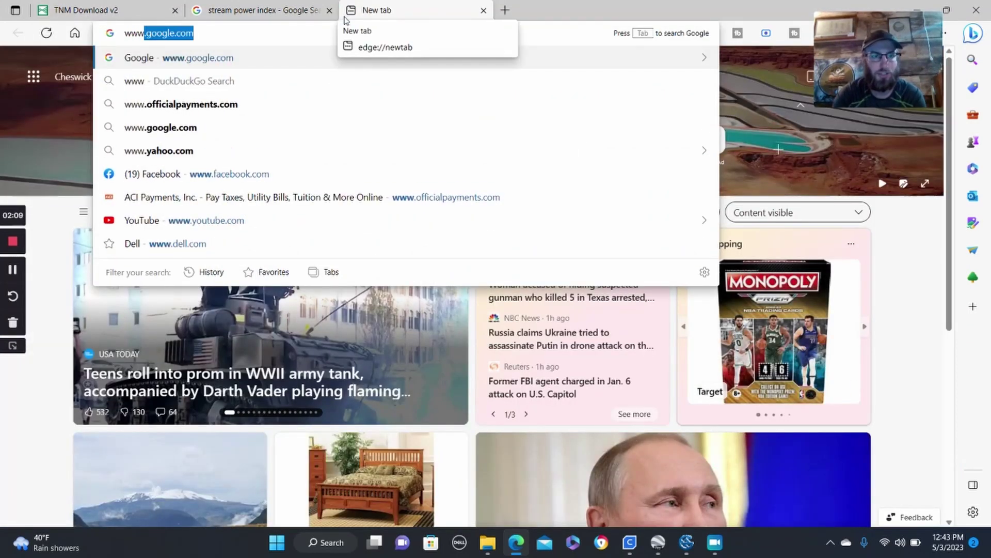
key("Return")
type("the")
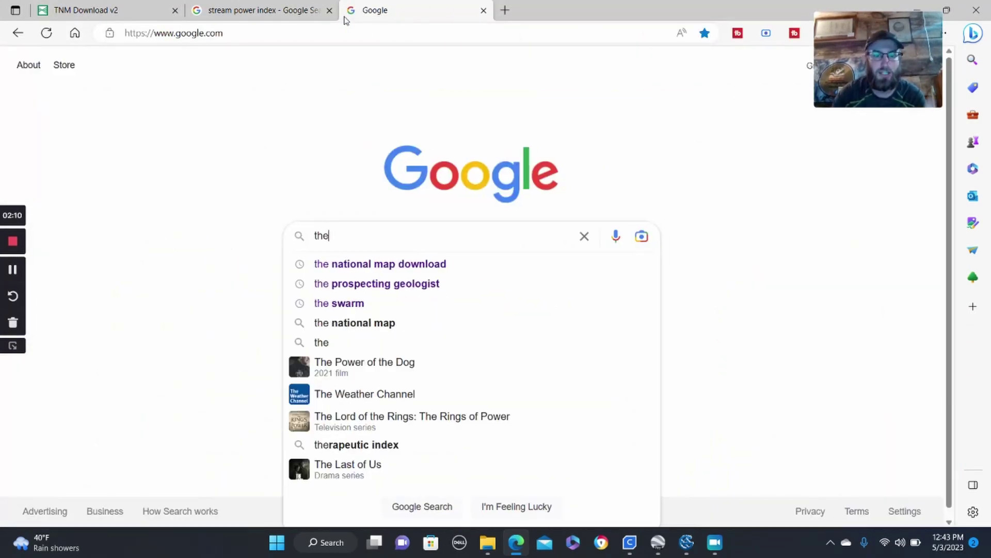
left_click(447, 272)
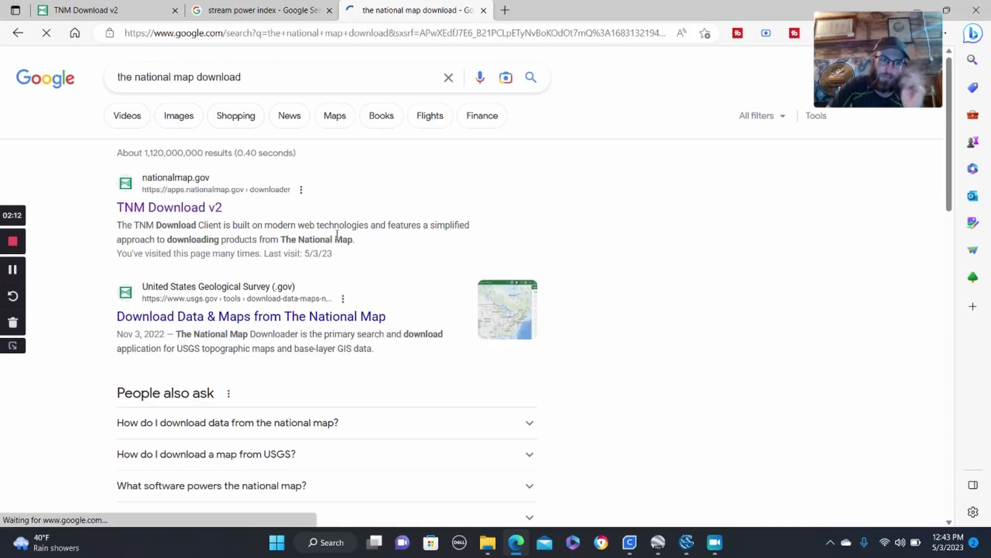
left_click(212, 208)
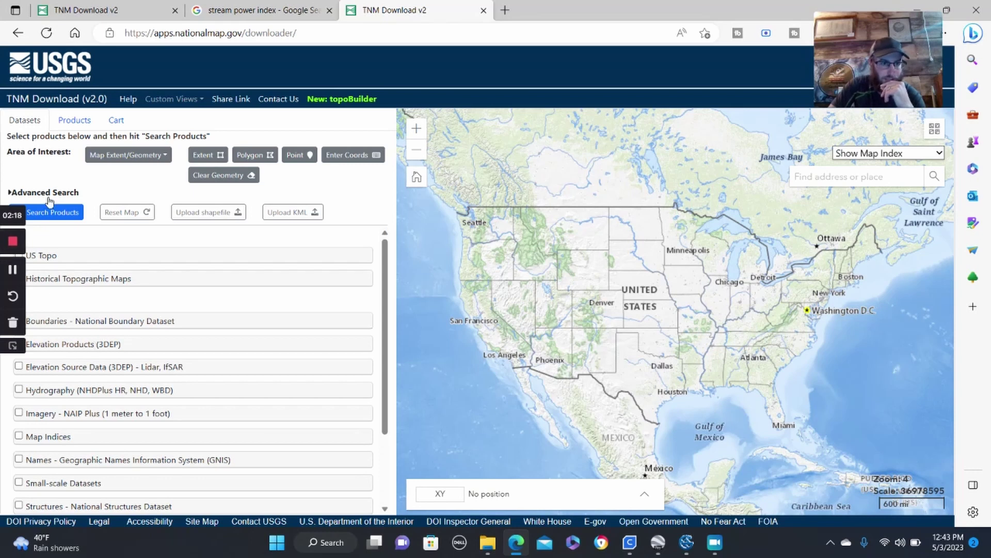
- Under Elevation Products (3DEP), untick the arc-second DEMs, tick 1 meter DEM and show its coverage
double_click(568, 10)
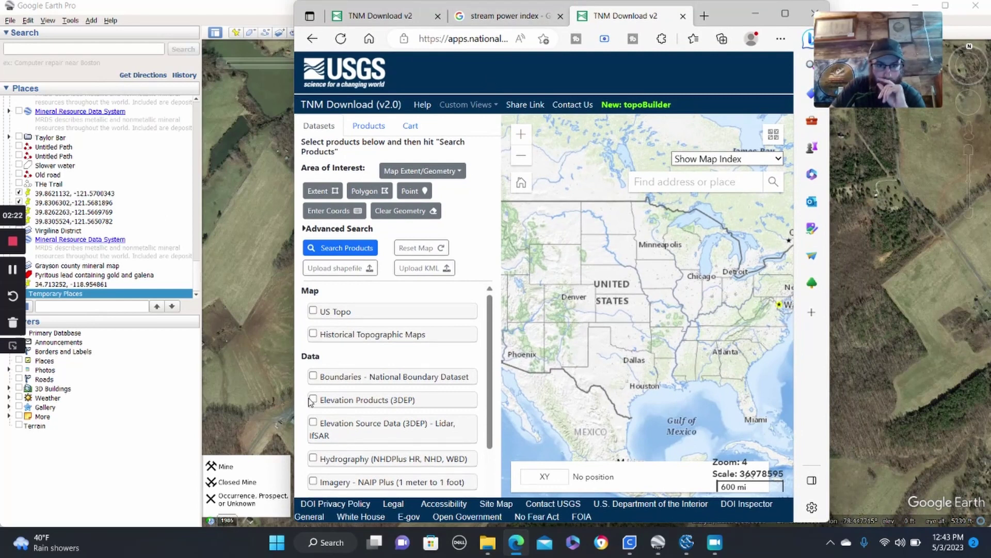
left_click(312, 399)
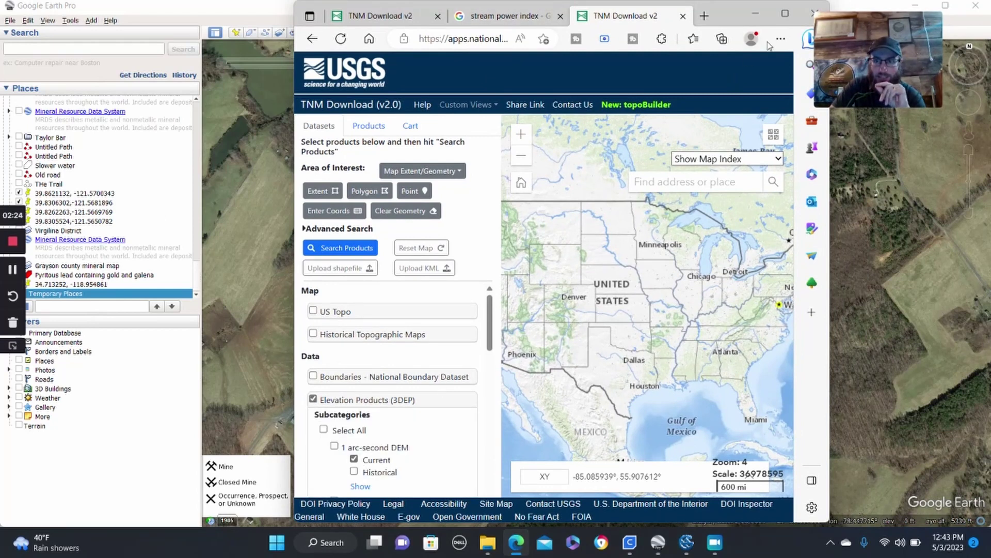
left_click(786, 13)
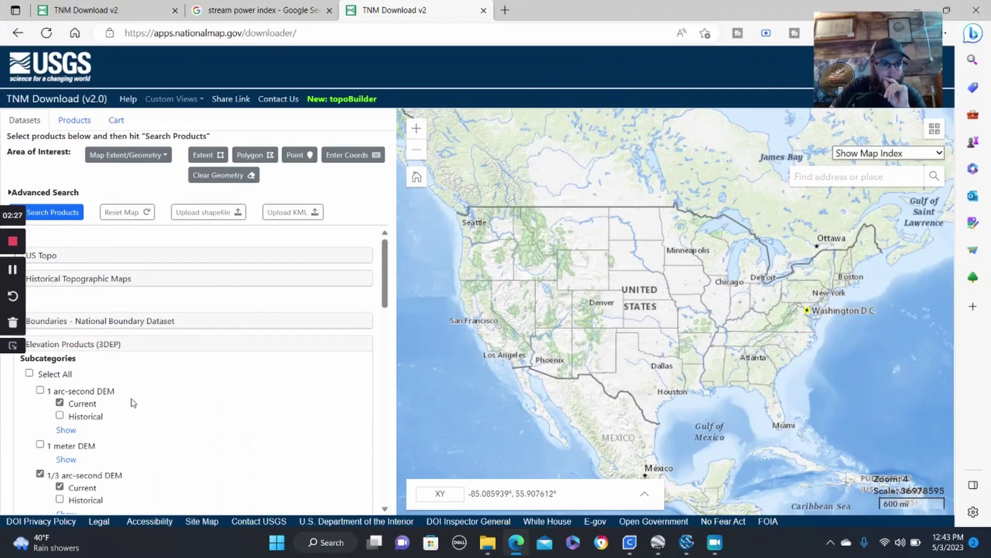
left_click(59, 403)
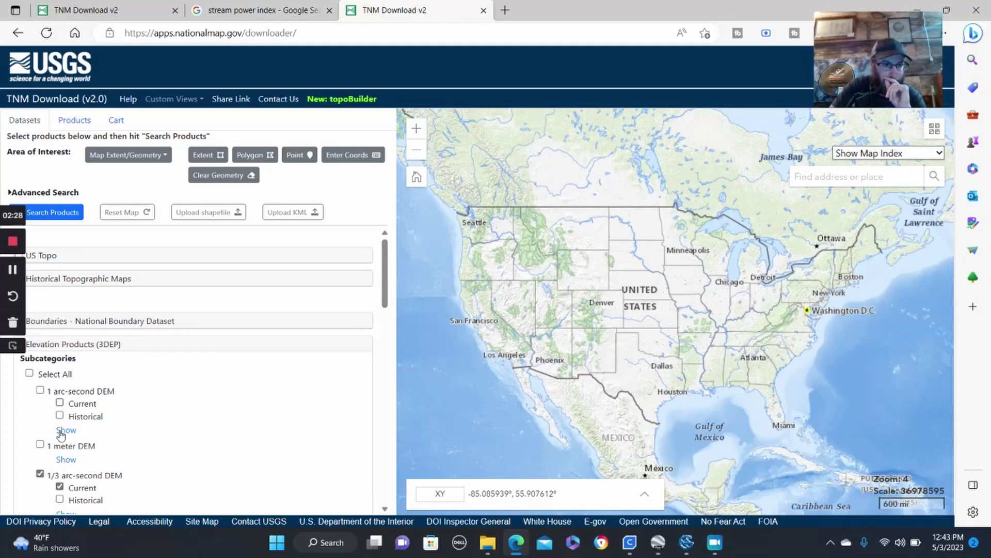
left_click(40, 473)
left_click(59, 487)
scroll(59, 488, "down", 2)
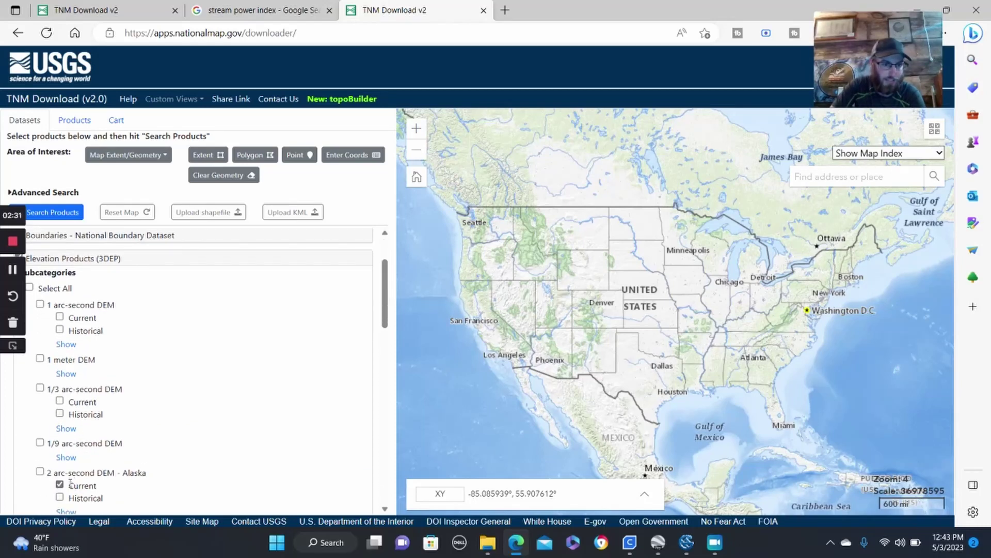
left_click(60, 486)
scroll(64, 480, "down", 3)
scroll(70, 470, "up", 5)
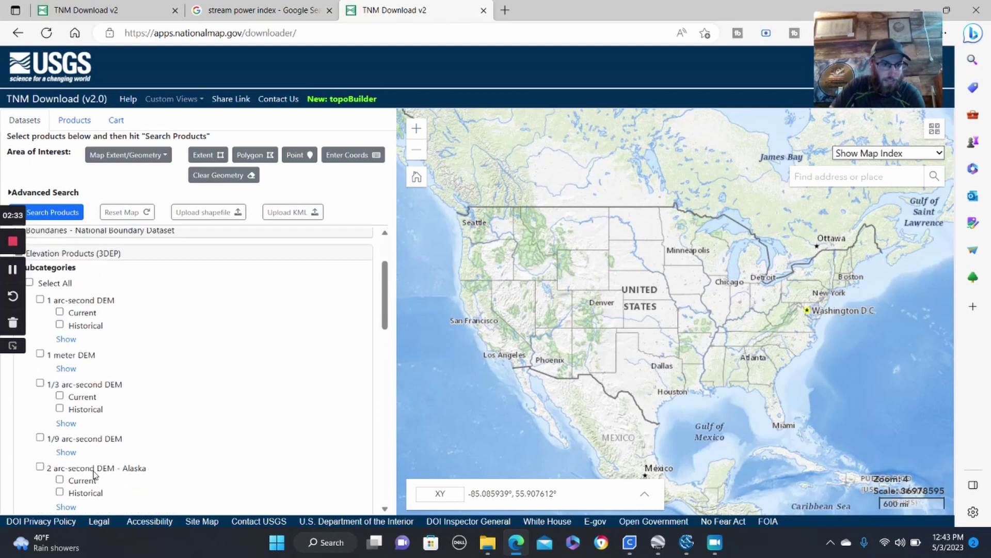
left_click(40, 443)
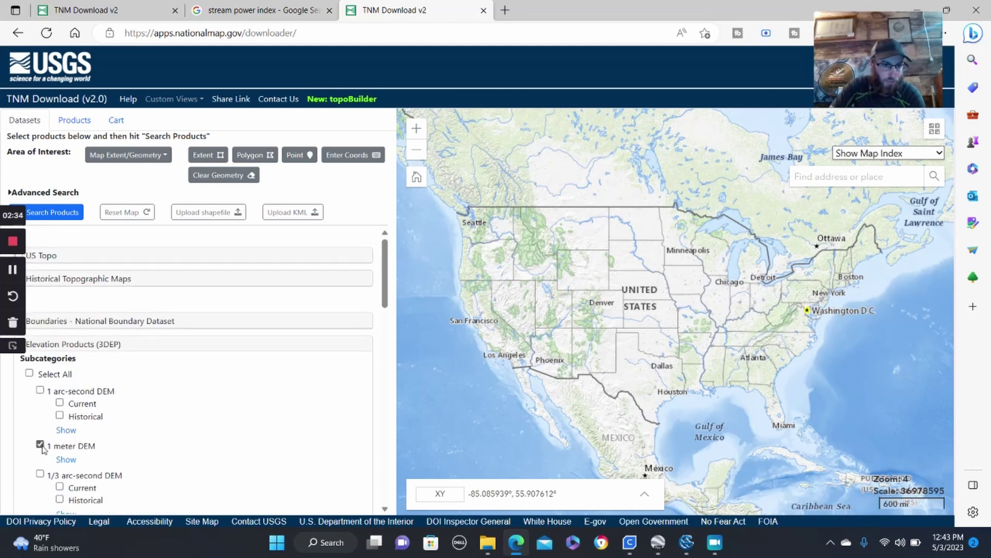
left_click(66, 459)
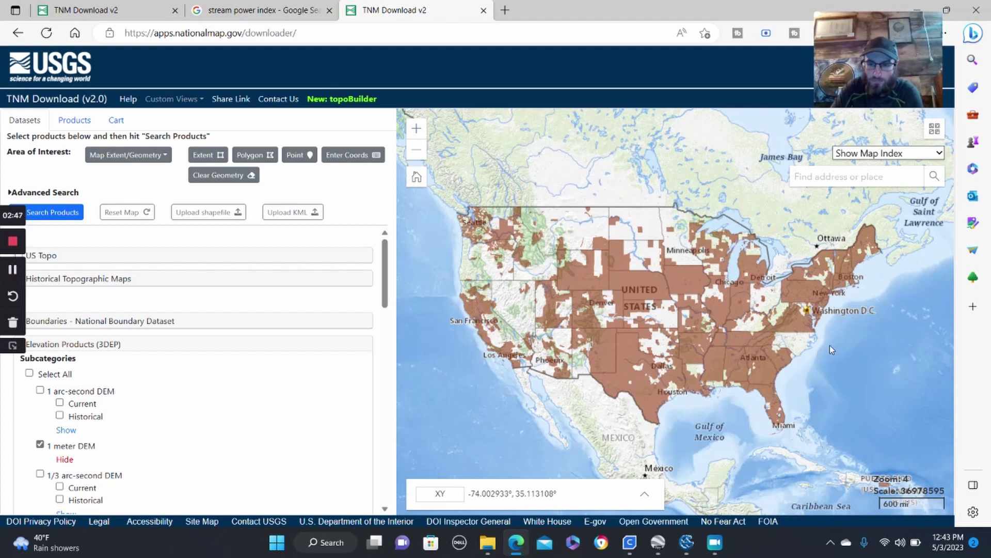
- Zoom the downloader map into California's South Yuba River area and search products there
left_click(660, 543)
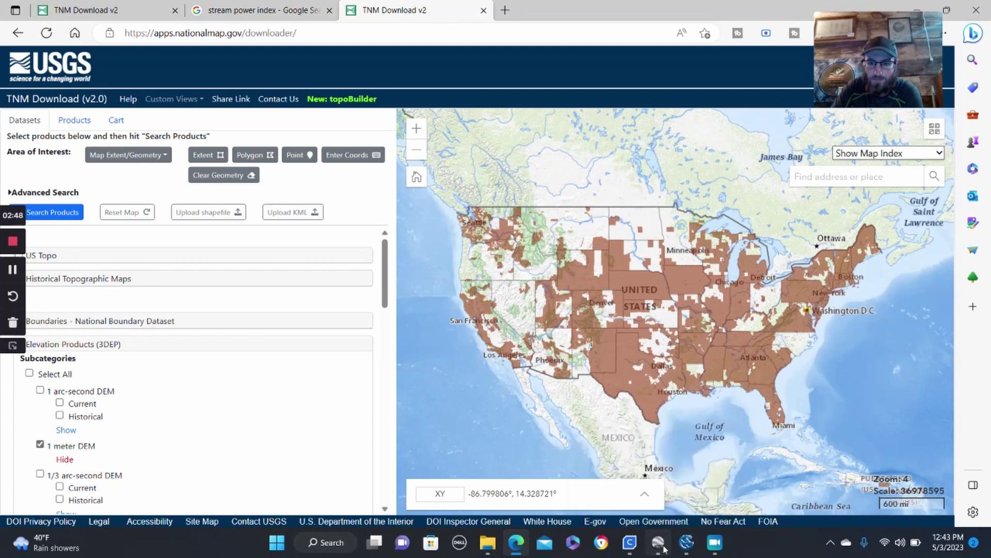
left_click(915, 6)
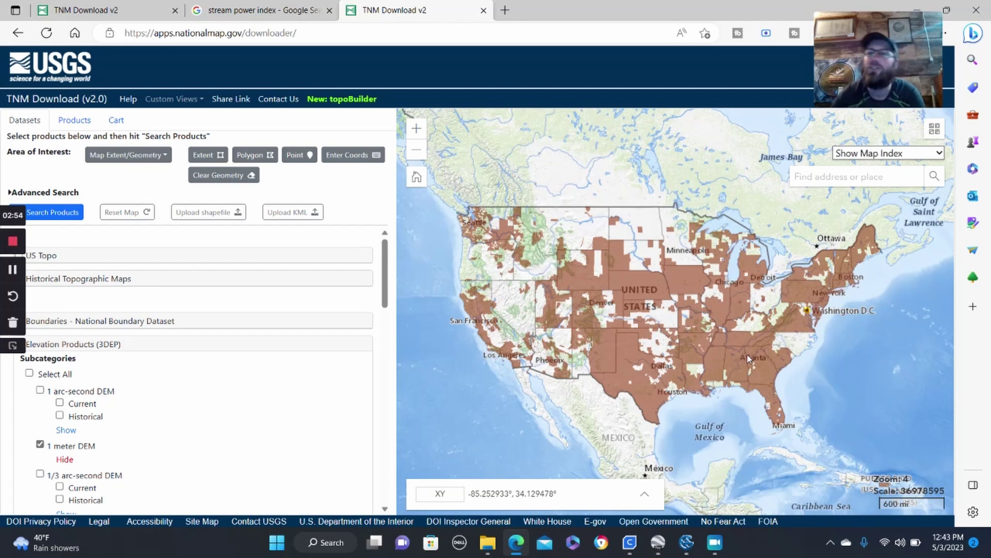
scroll(482, 316, "up", 2)
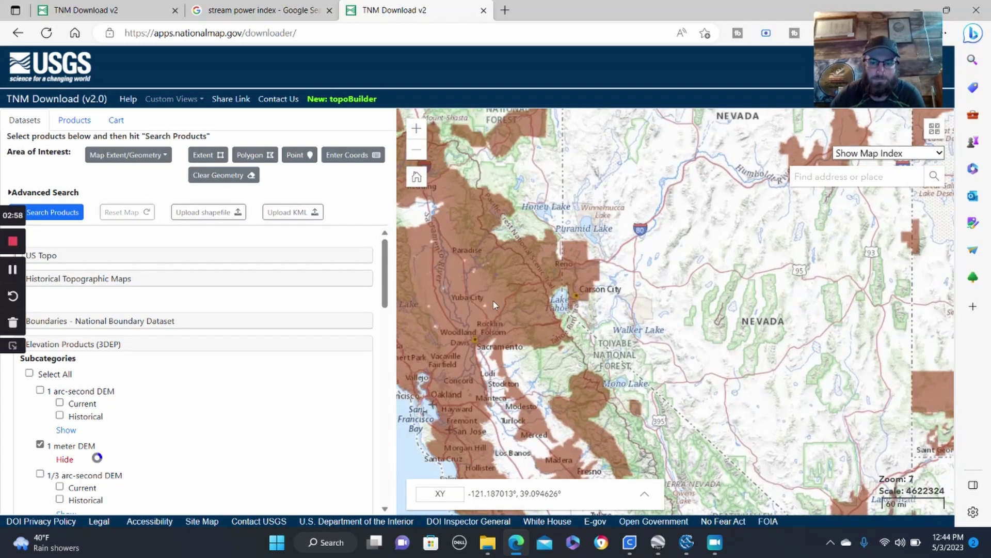
scroll(498, 300, "up", 1)
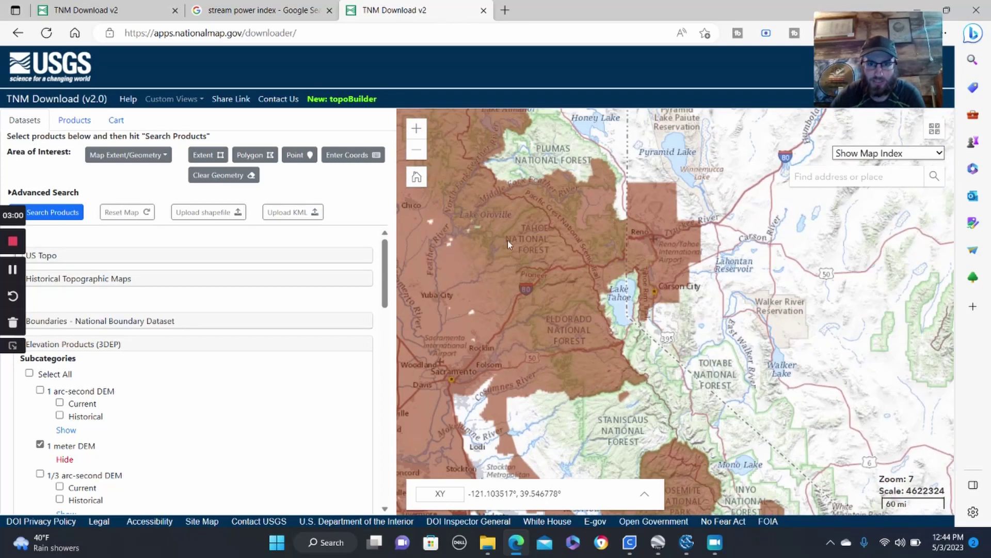
scroll(463, 264, "up", 1)
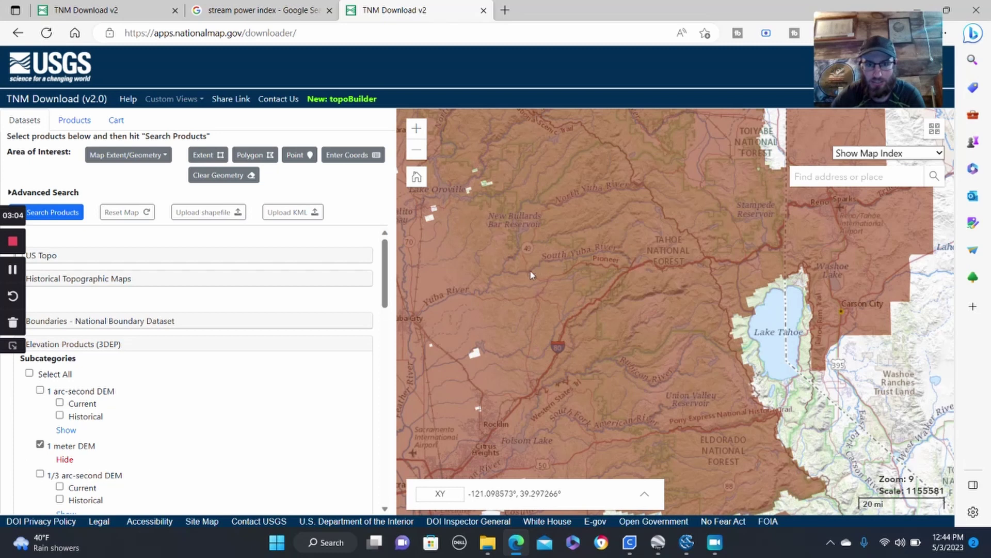
scroll(603, 250, "up", 1)
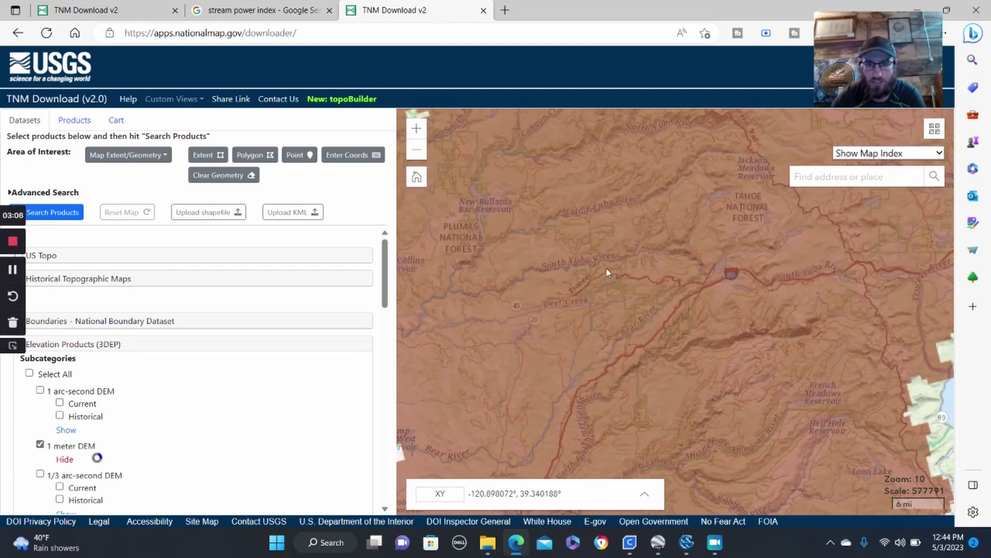
scroll(599, 253, "up", 2)
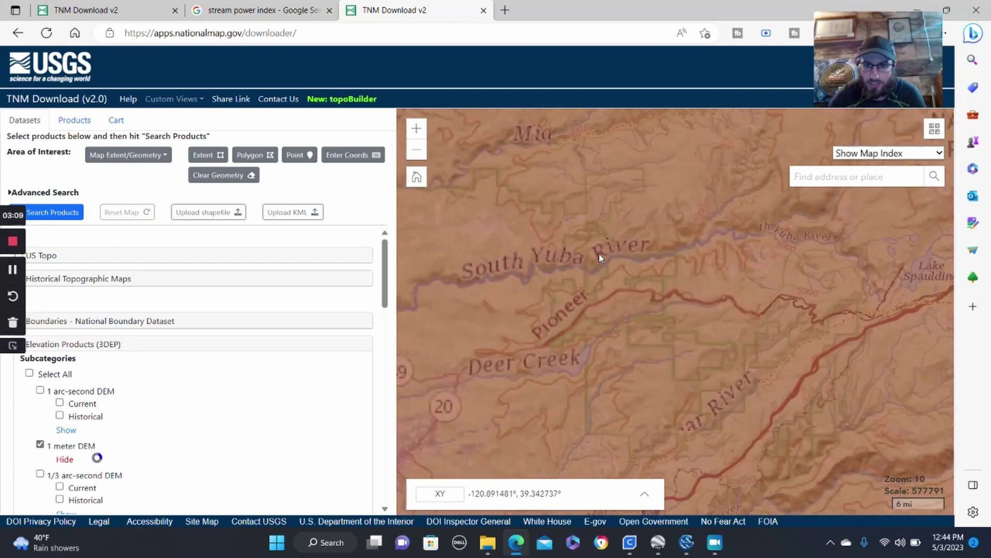
scroll(671, 274, "up", 1)
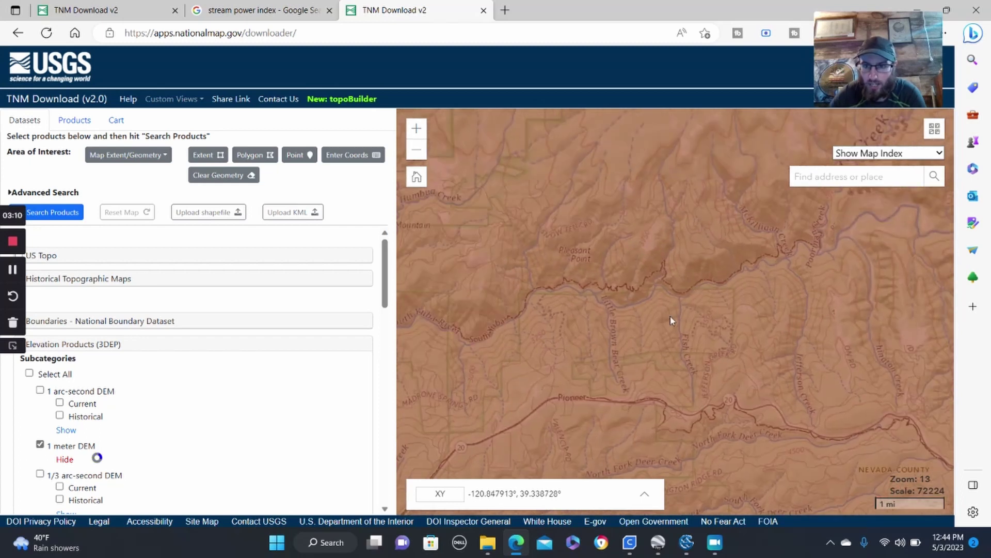
scroll(576, 324, "down", 1)
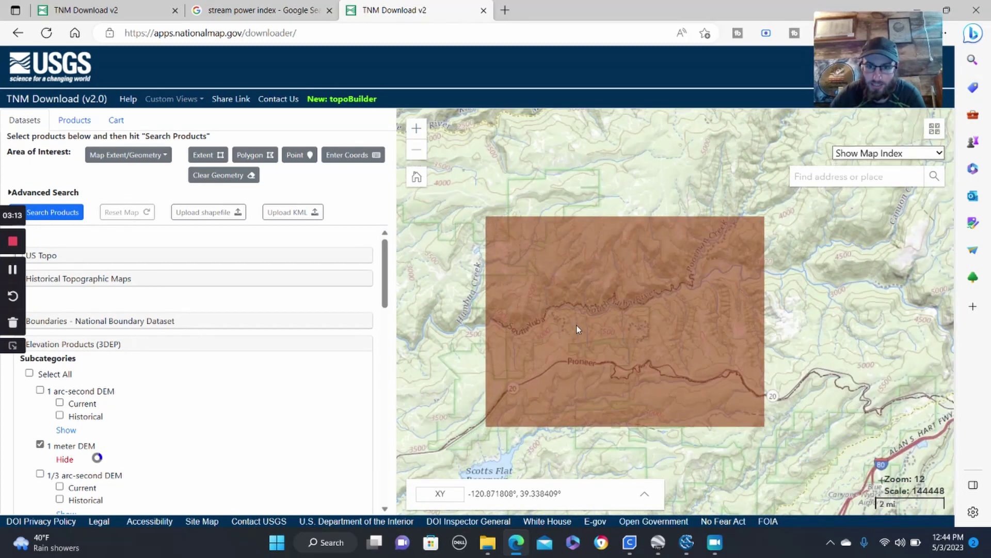
scroll(606, 306, "up", 2)
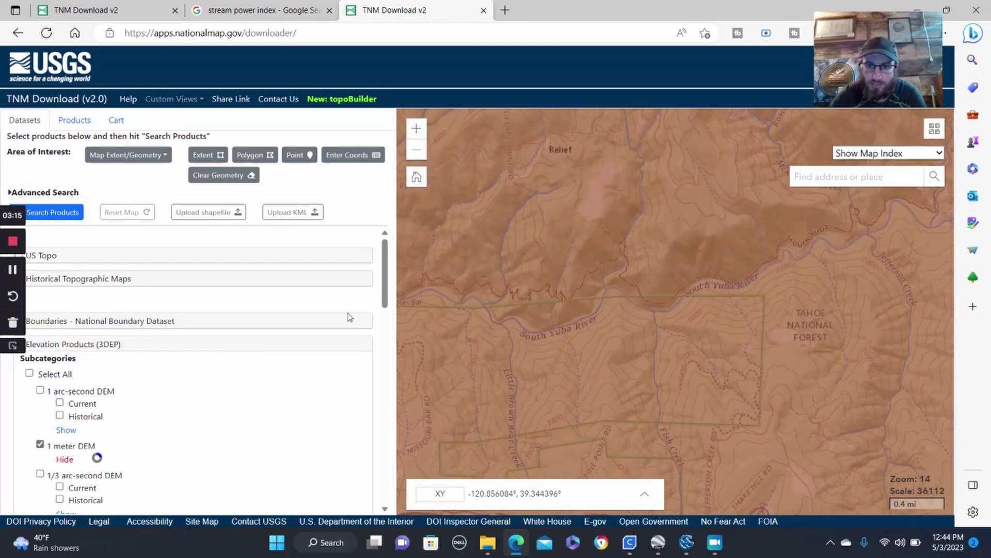
left_click(64, 214)
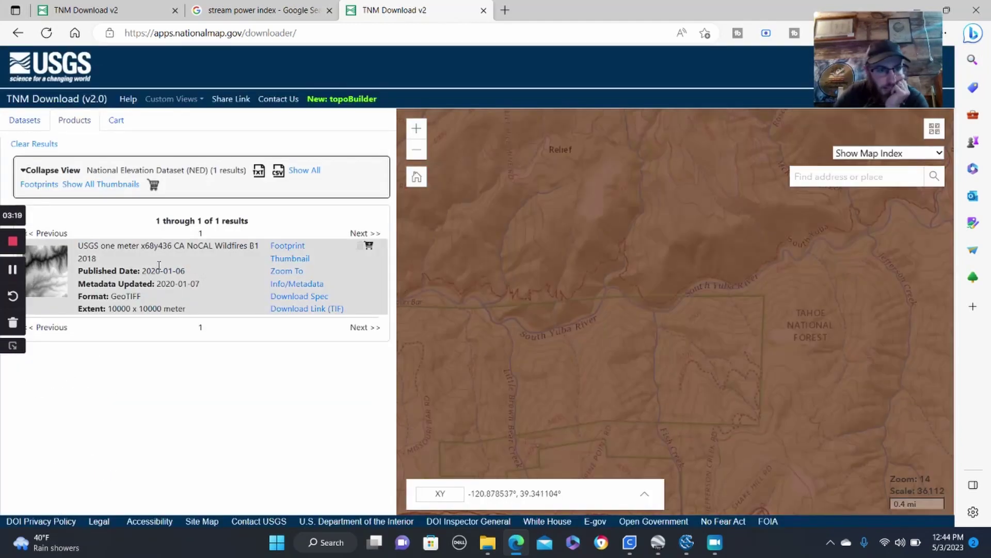
- Zoom to the x68y436 CA NoCAL Wildfires B1 2018 result and start its TIF download
scroll(677, 330, "down", 2)
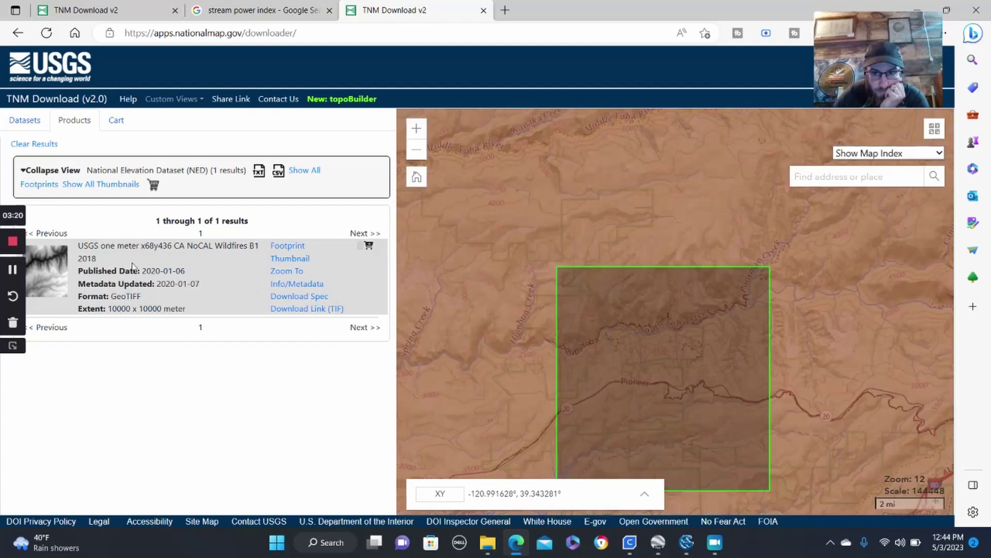
scroll(721, 416, "up", 1)
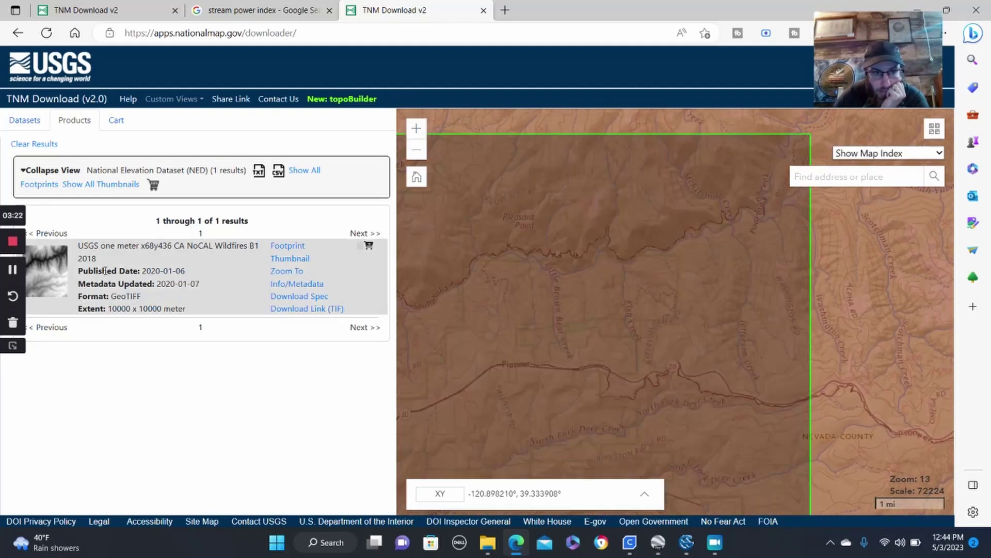
left_click(106, 271)
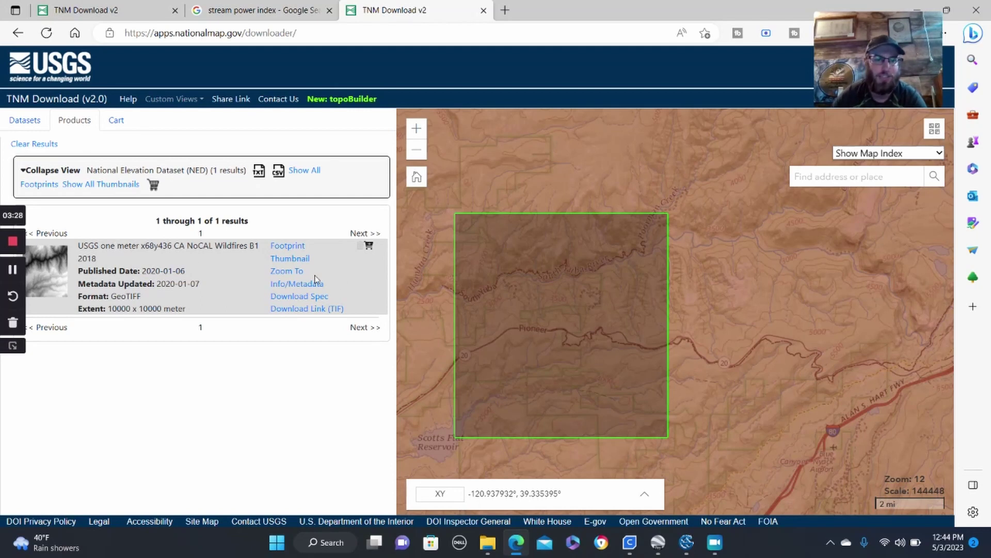
left_click(310, 310)
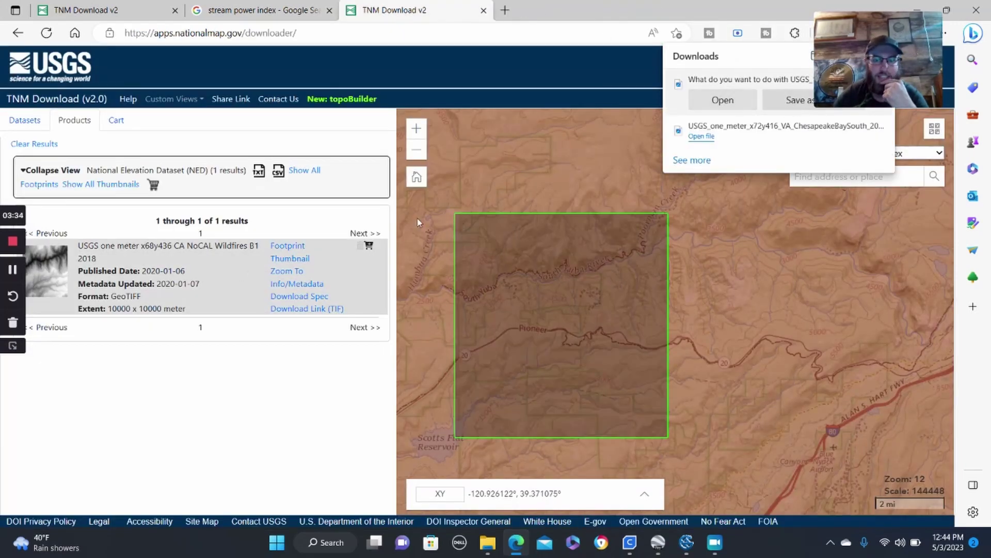
- Save the CA tile TIF into the Saga GIS Stream Power index folder and minimize the browser
left_click(797, 100)
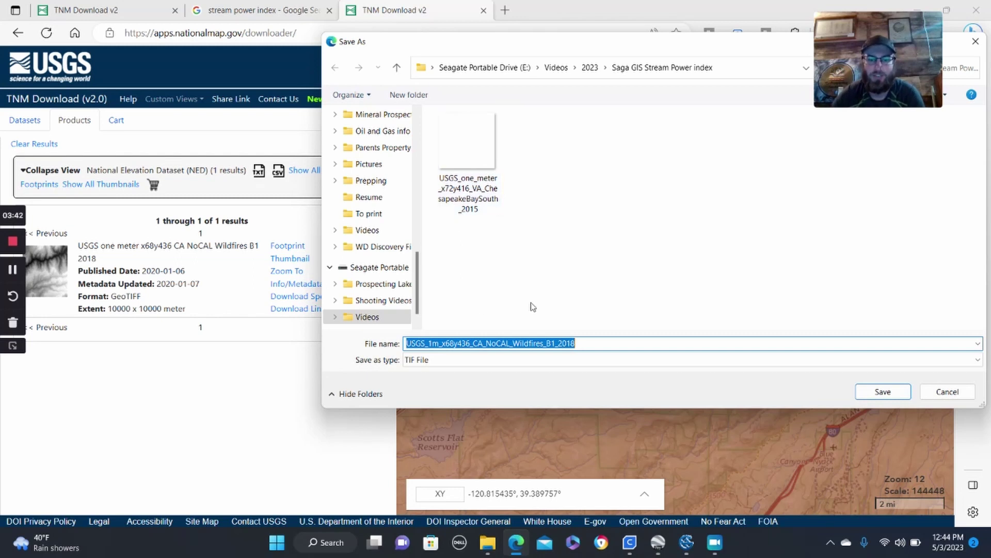
left_click(883, 392)
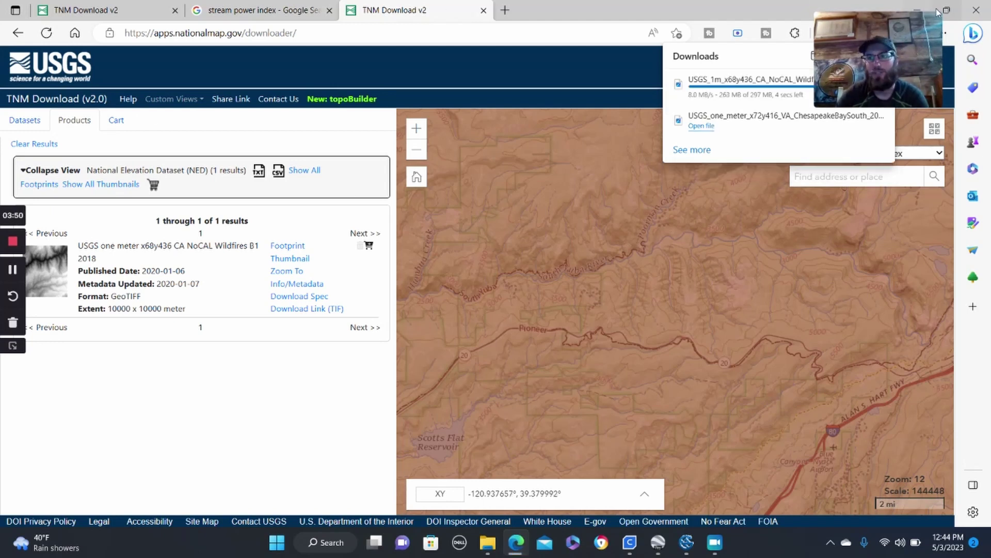
left_click(919, 10)
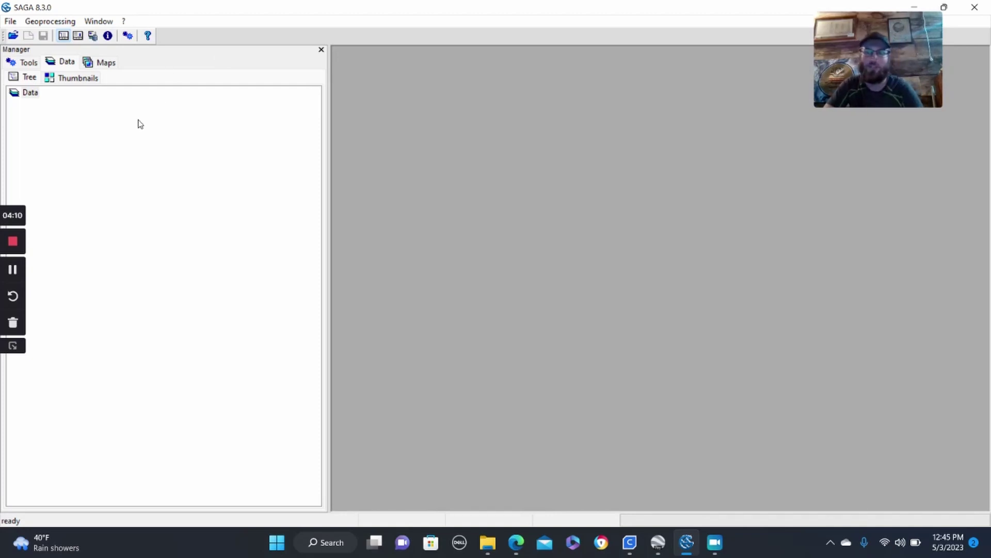
- Load the USGS_1m_x68y436_CA_NoCAL_Wildfires_B1_2018 grid through File > Grid > Load
left_click(11, 21)
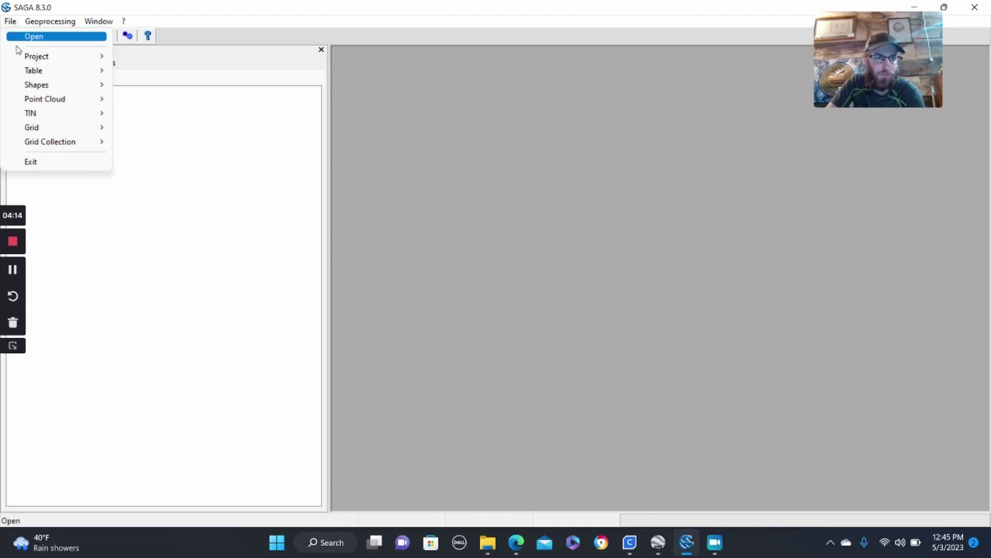
mouse_move(32, 127)
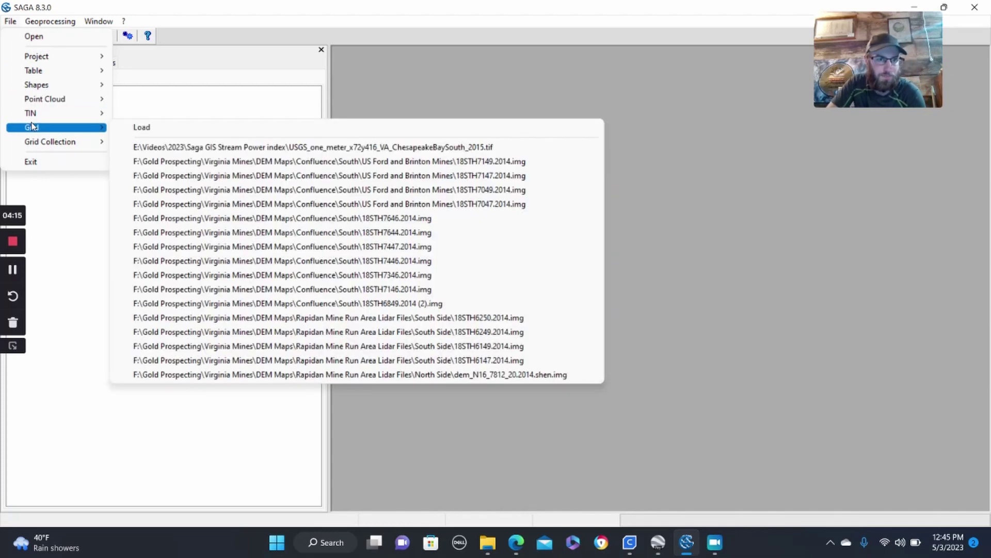
left_click(171, 132)
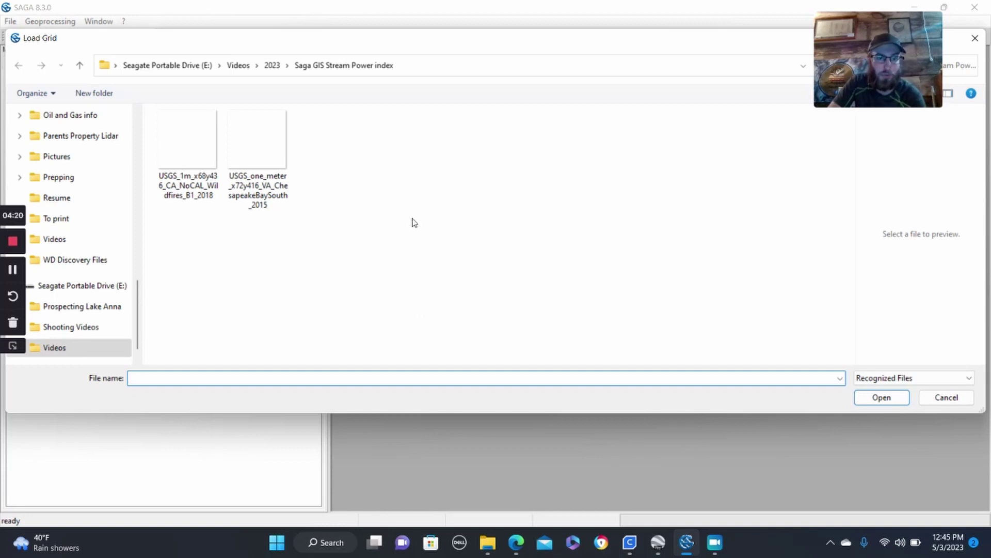
left_click(215, 186)
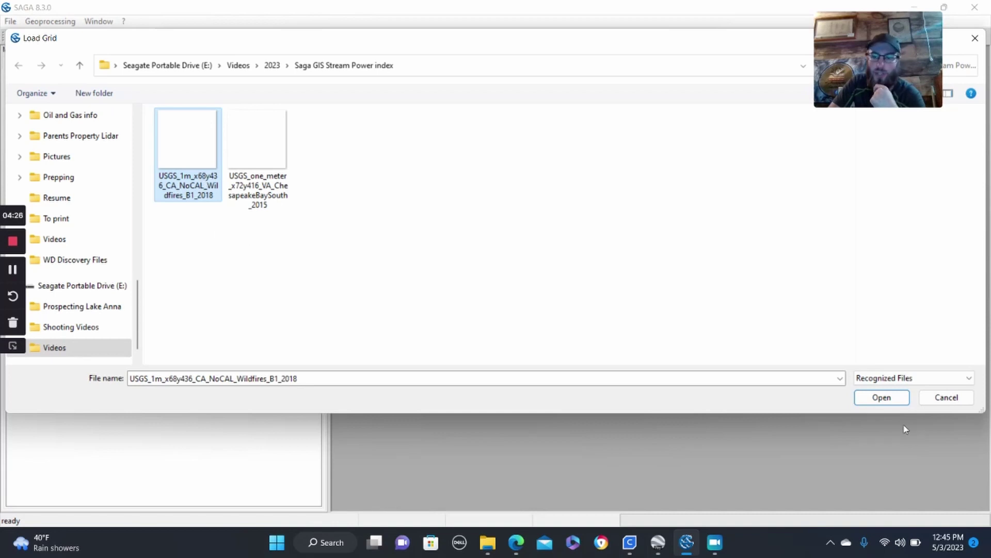
left_click(884, 398)
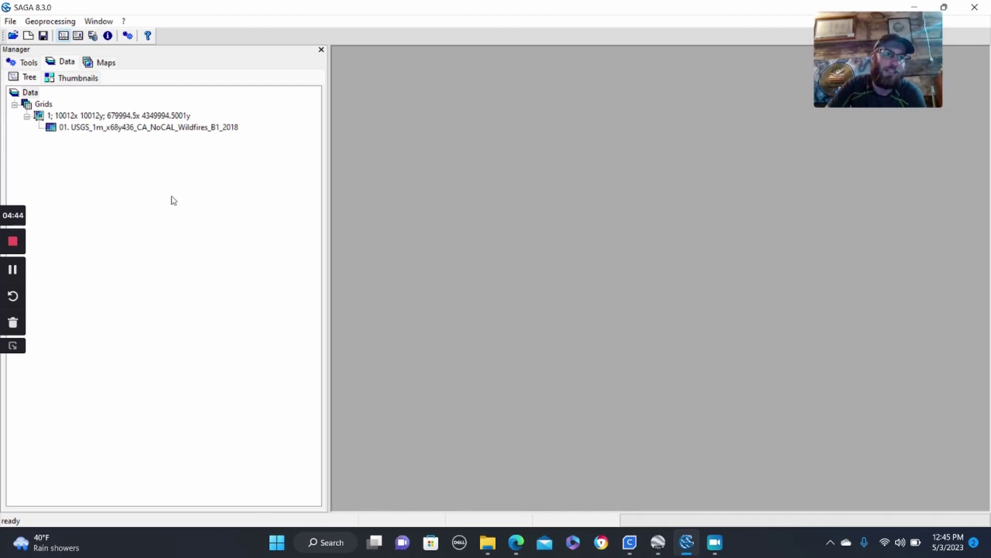
- Navigate Geoprocessing > Terrain Analysis > Preprocessing to reach Fill Sinks (Wang & Liu)
left_click(48, 23)
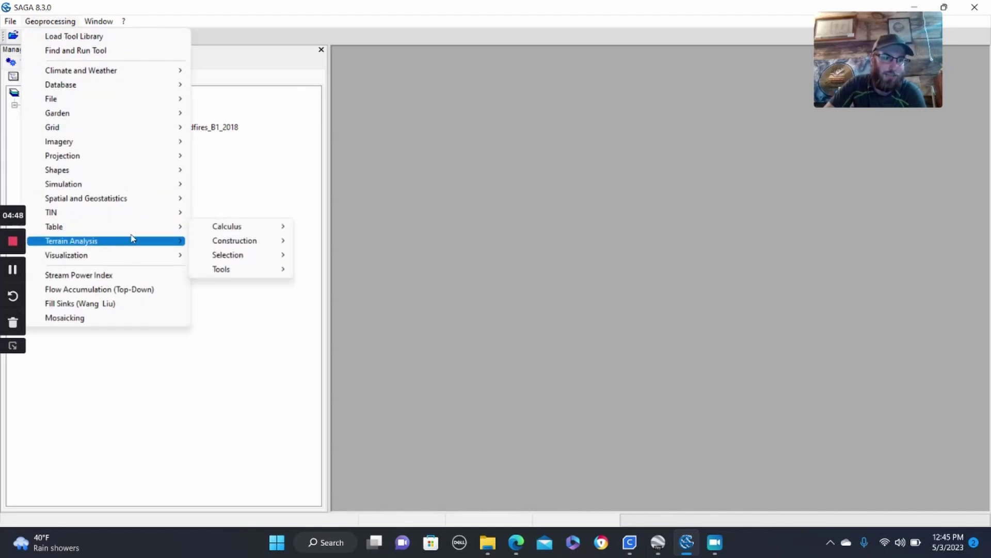
mouse_move(133, 239)
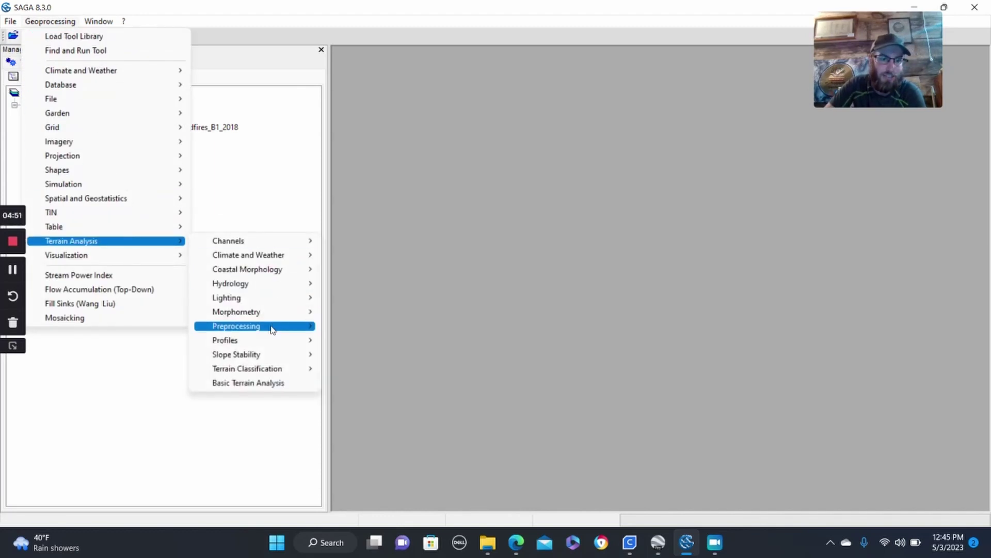
mouse_move(272, 329)
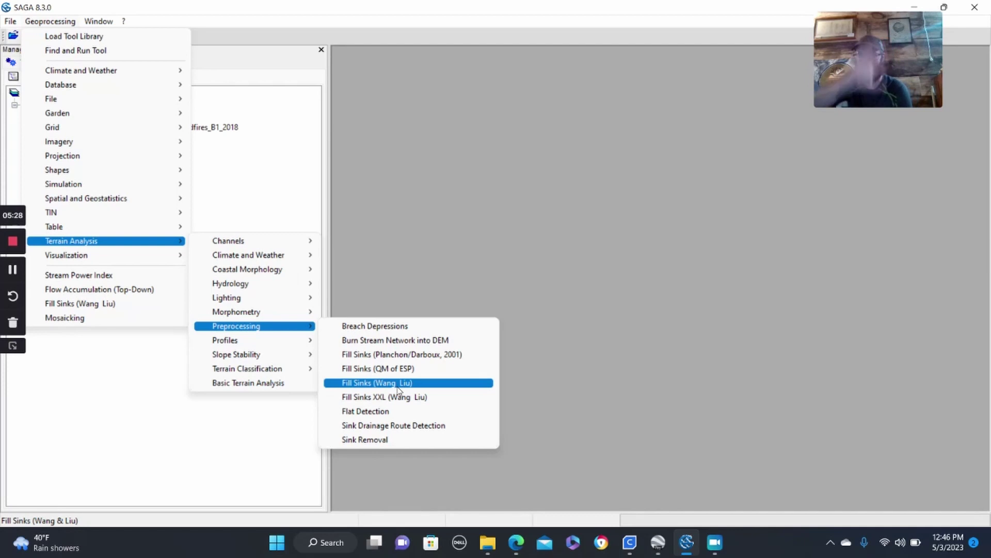
- Run Fill Sinks (Wang & Liu) on the USGS grid in the 10012x10012 system, then select the no-sinks result
left_click(398, 386)
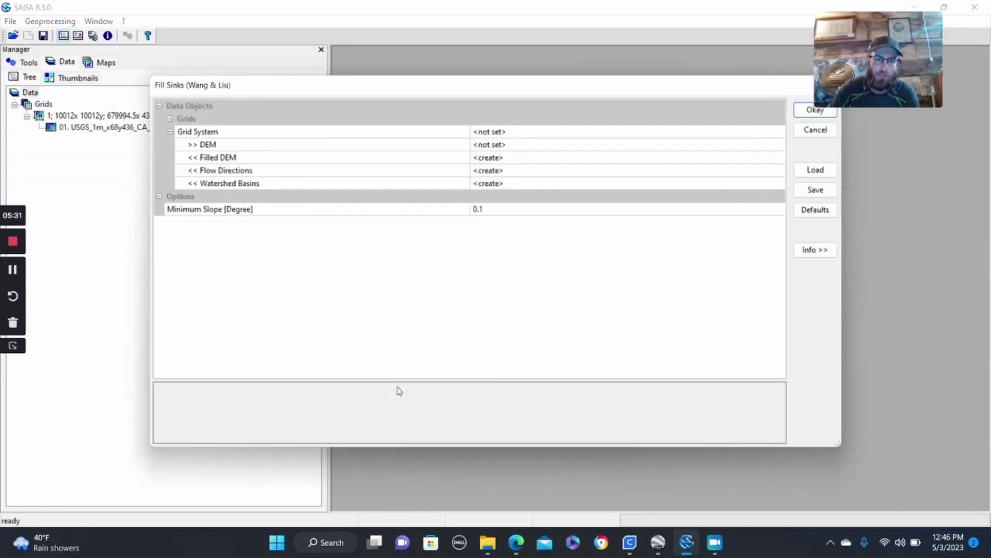
left_click(498, 135)
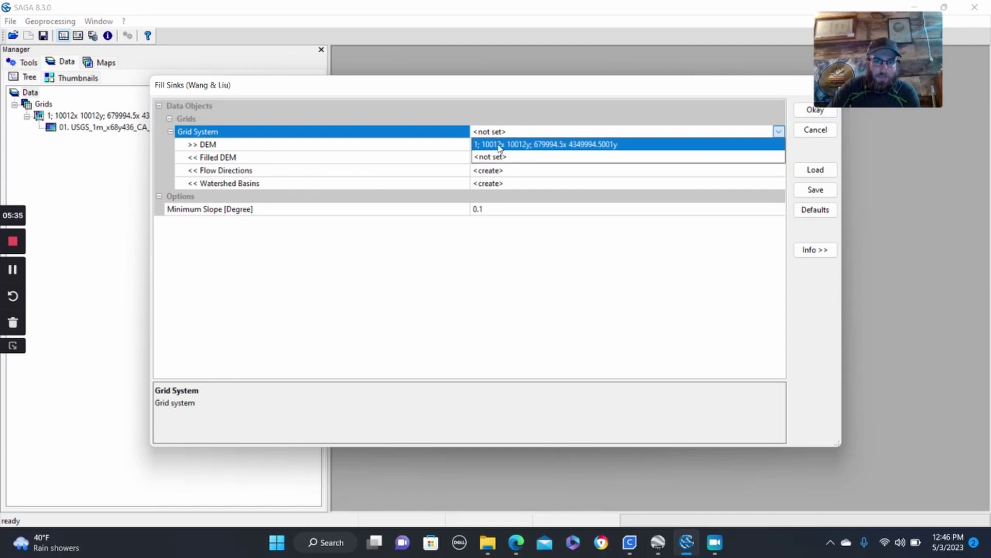
left_click(495, 139)
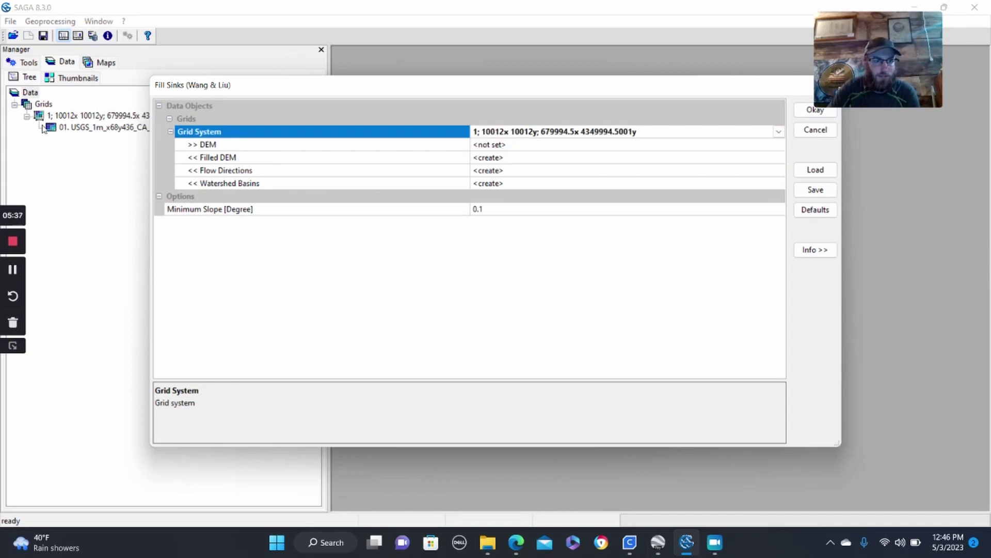
left_click(489, 146)
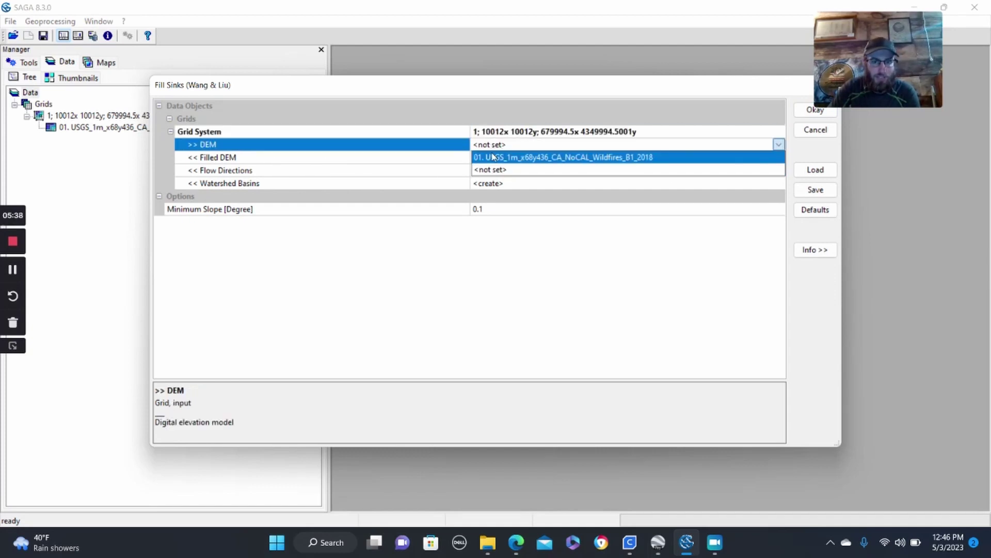
left_click(494, 158)
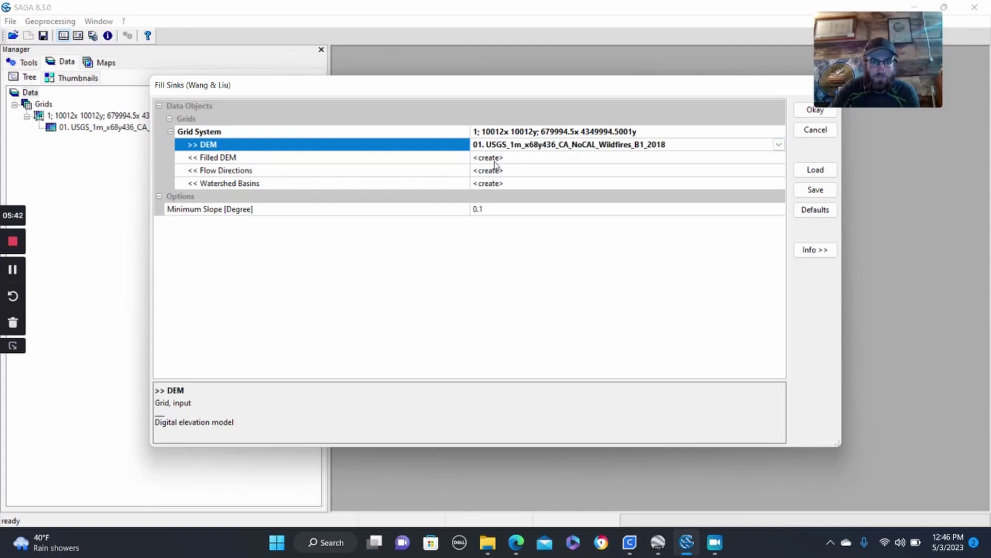
left_click_drag(606, 84, 548, 65)
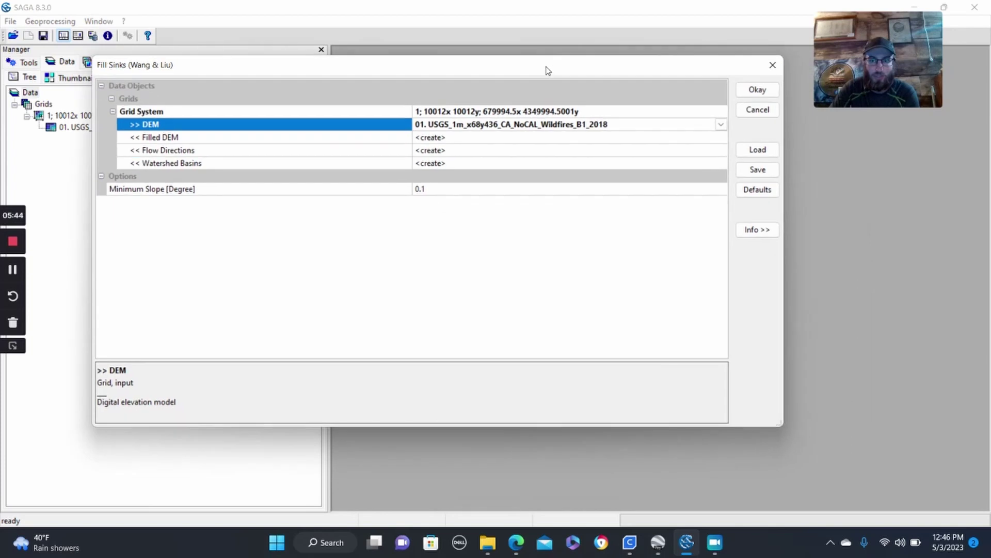
left_click(745, 91)
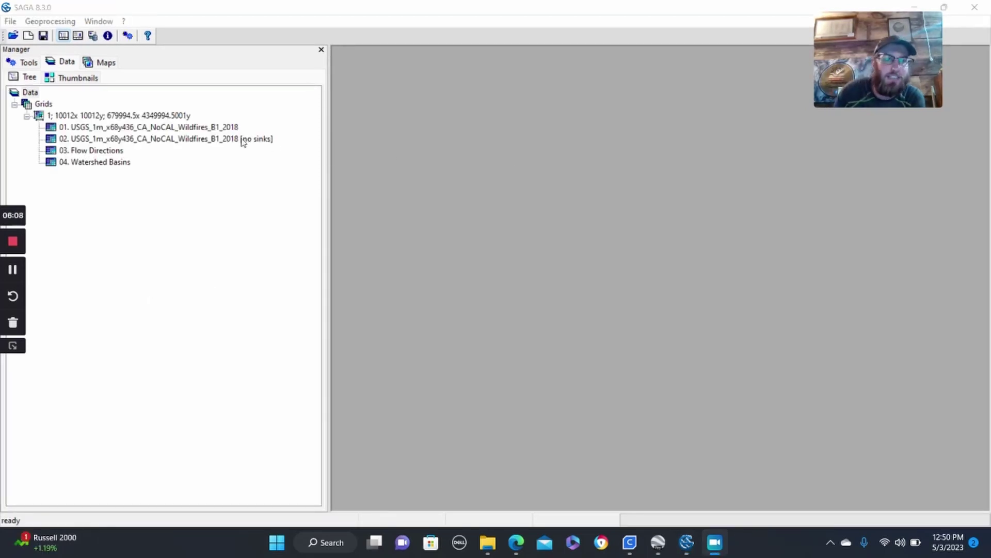
left_click(188, 140)
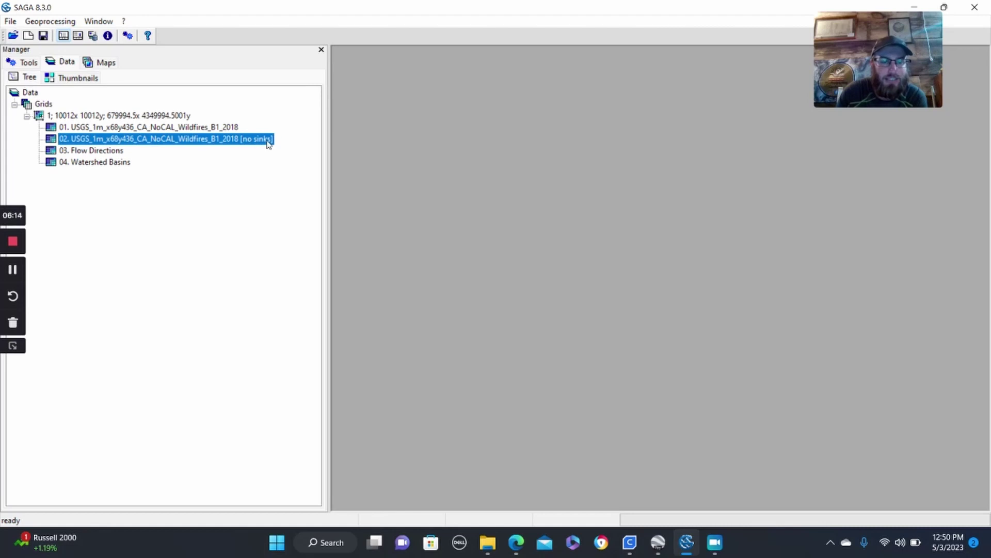
- Open Flow Accumulation (Top-Down) from Geoprocessing > Terrain Analysis > Hydrology
left_click(34, 26)
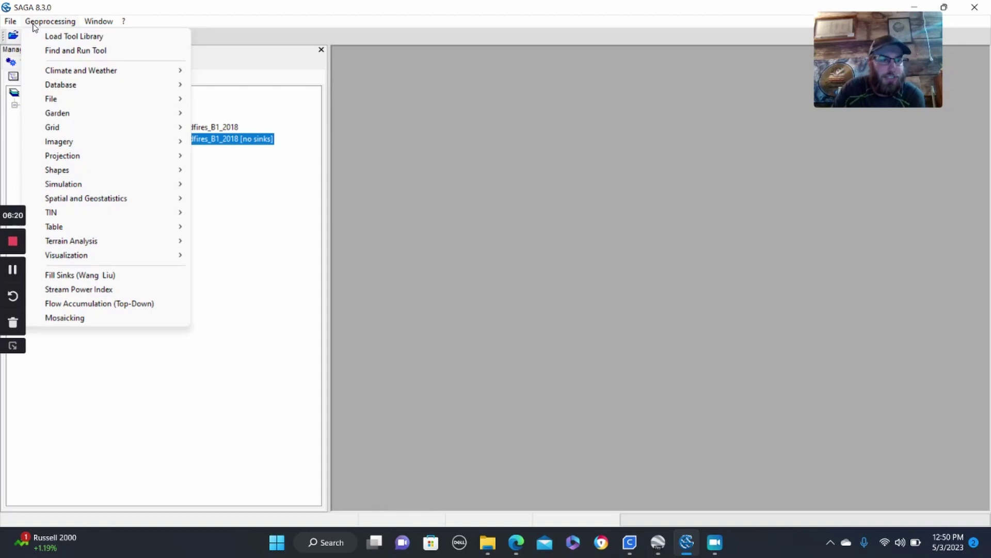
mouse_move(129, 240)
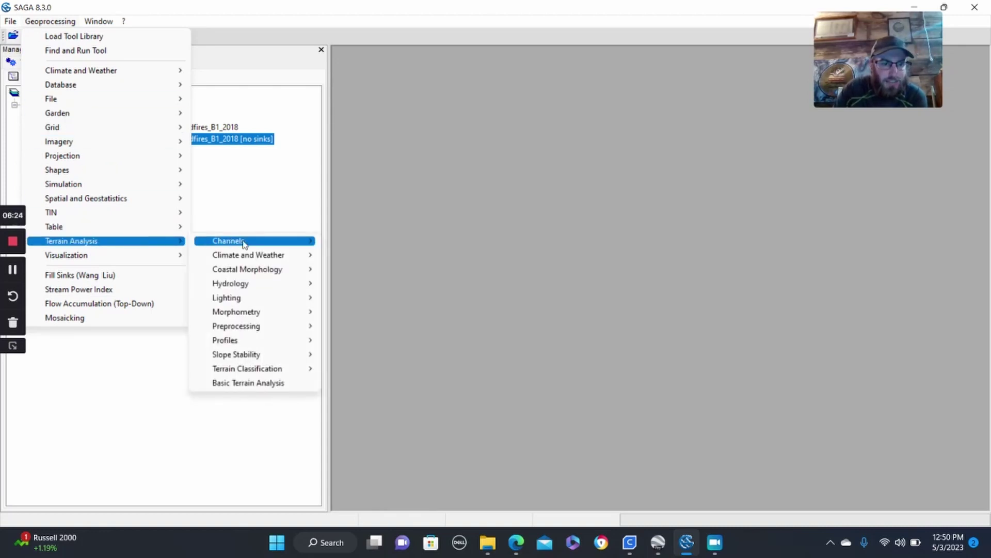
mouse_move(262, 285)
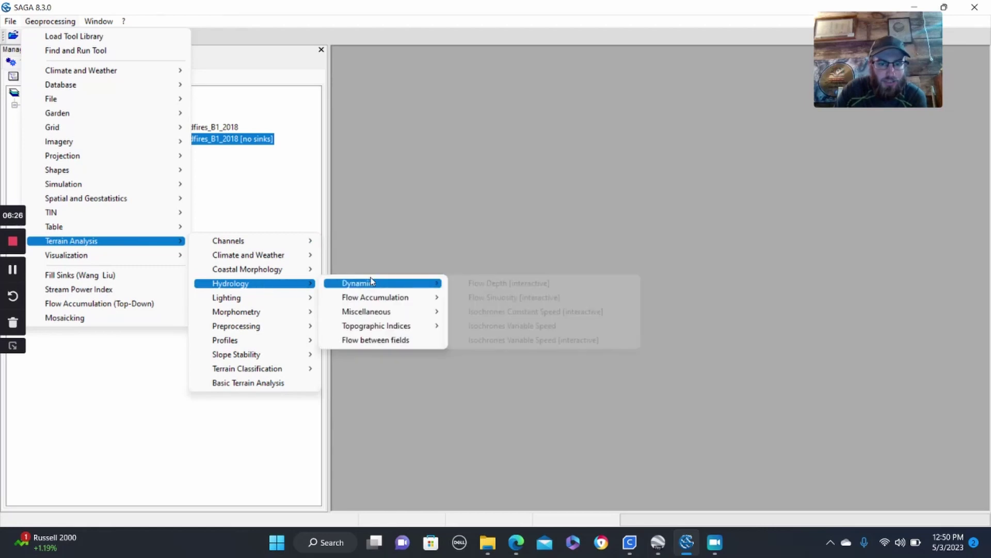
mouse_move(378, 299)
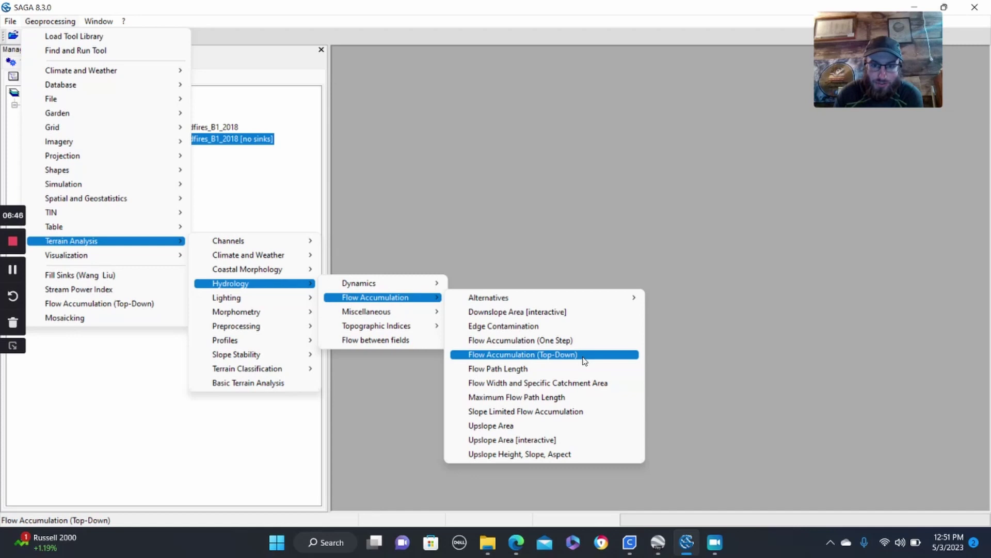
left_click(584, 356)
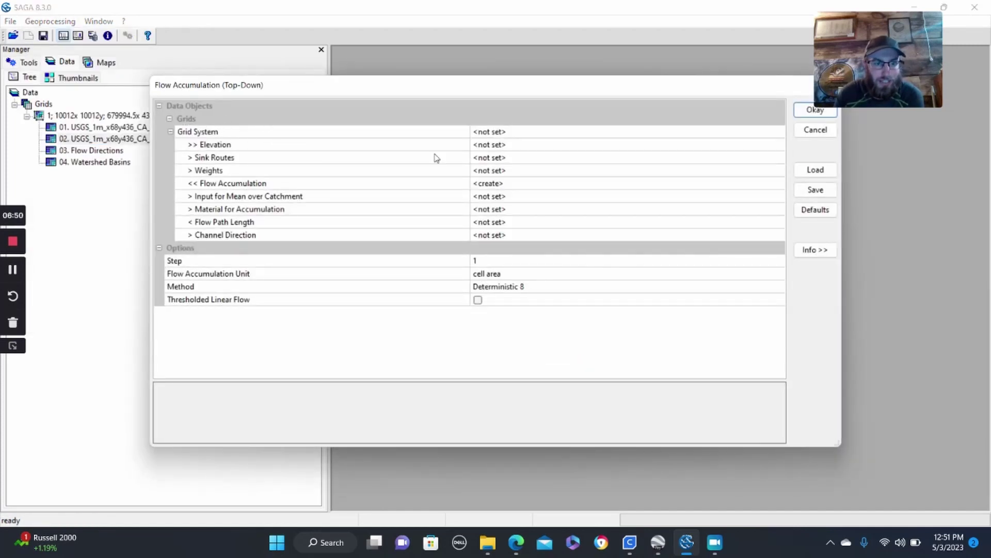
- Compute Deterministic 8 flow accumulation from the [no sinks] DEM in the 10012x10012 grid system
left_click(509, 132)
left_click(510, 132)
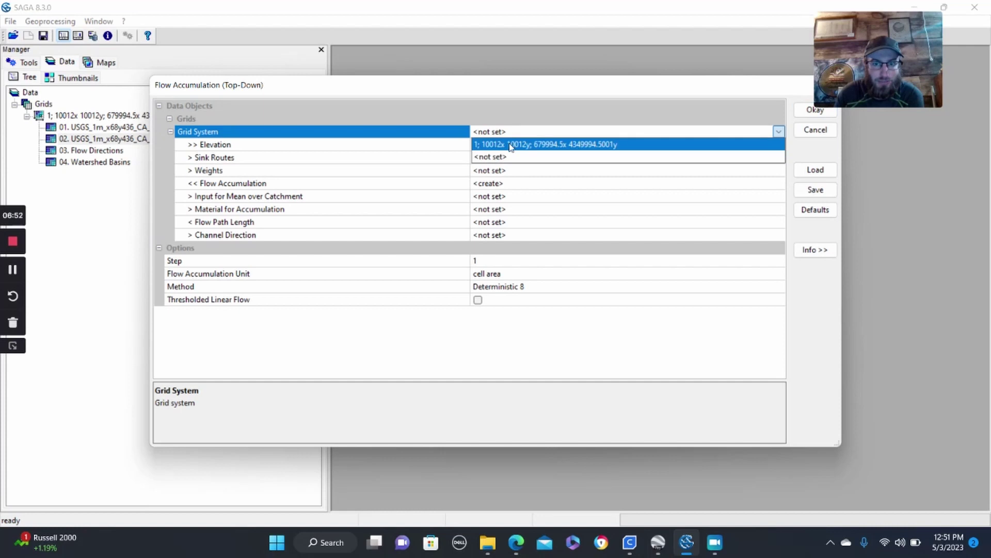
left_click(511, 145)
left_click(511, 146)
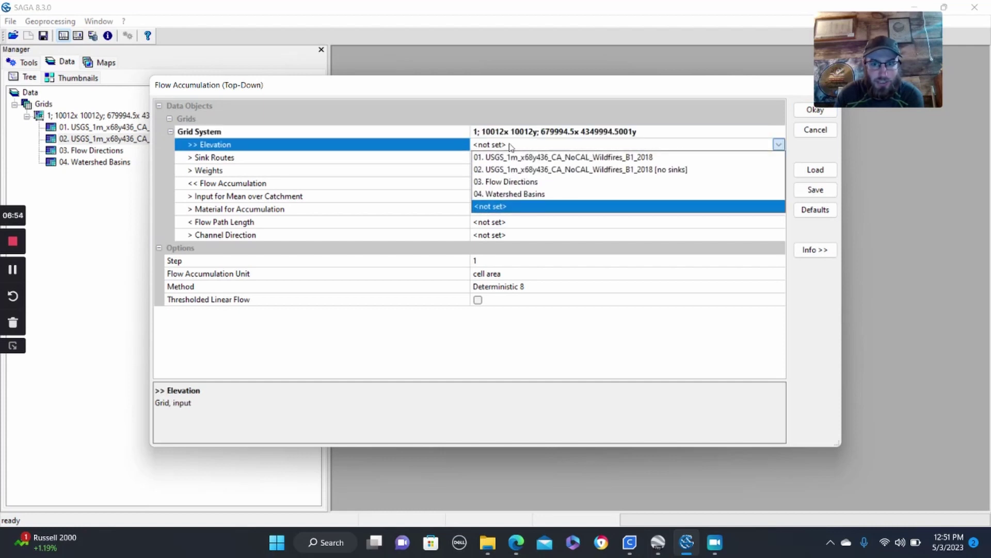
left_click(696, 170)
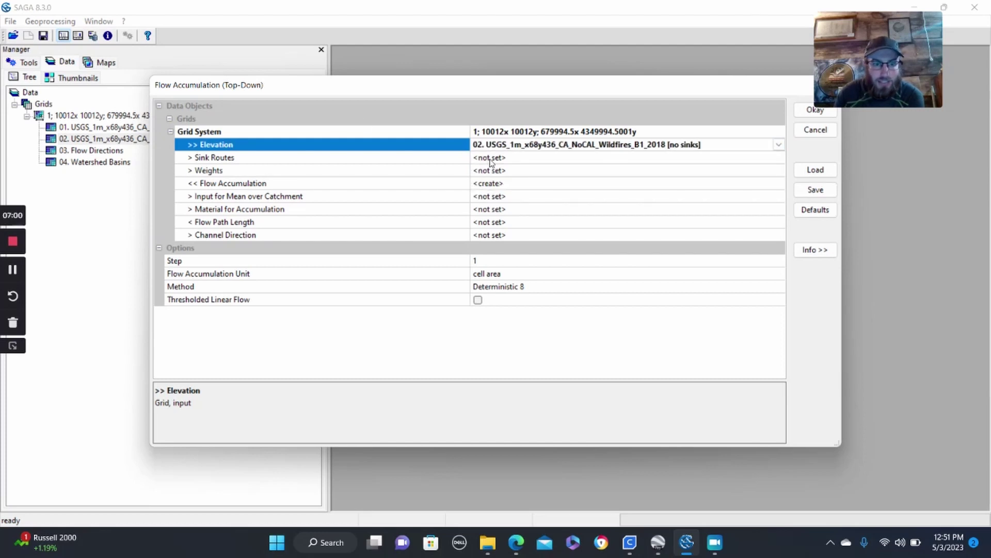
left_click(491, 287)
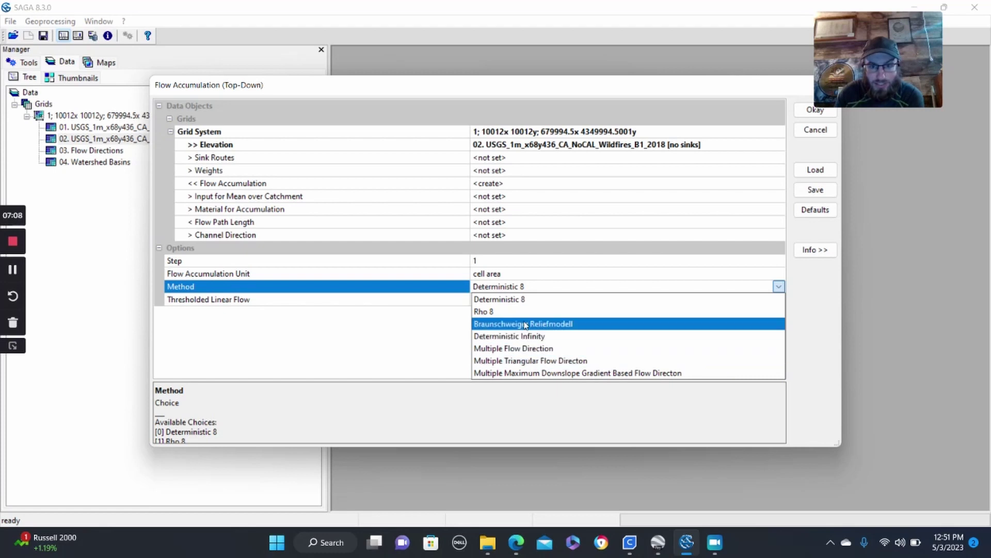
left_click(501, 300)
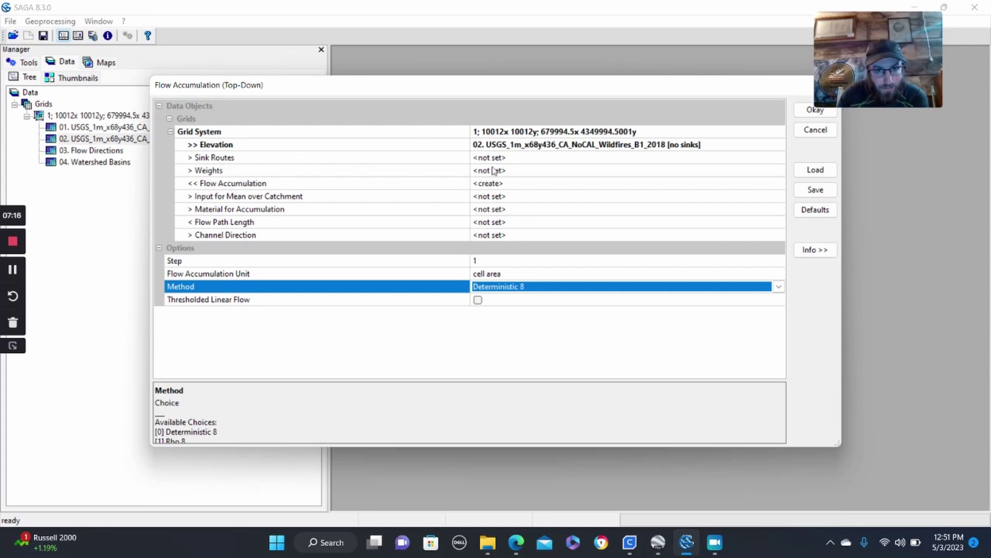
left_click(815, 111)
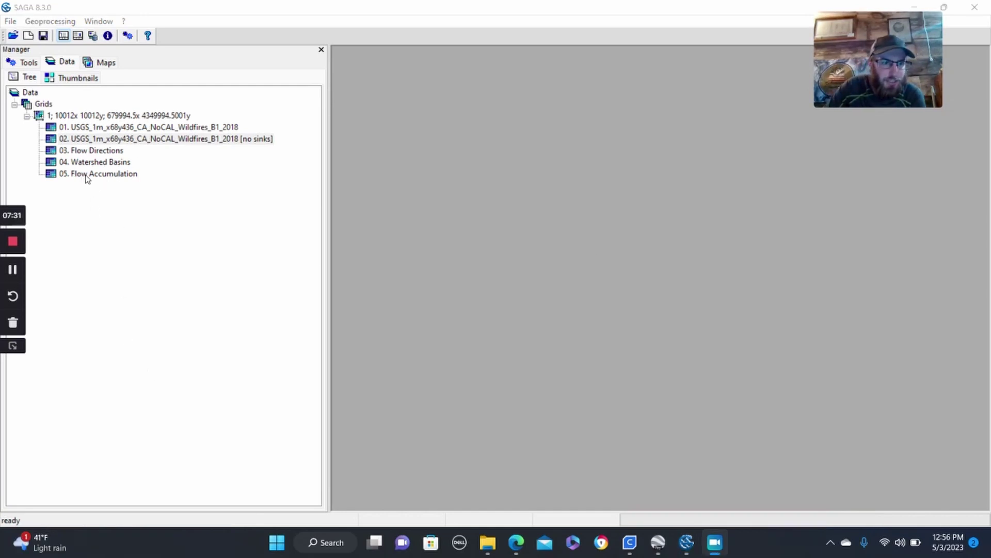
- Open the Stream Power Index tool from the geoprocessing tool categories
left_click(51, 22)
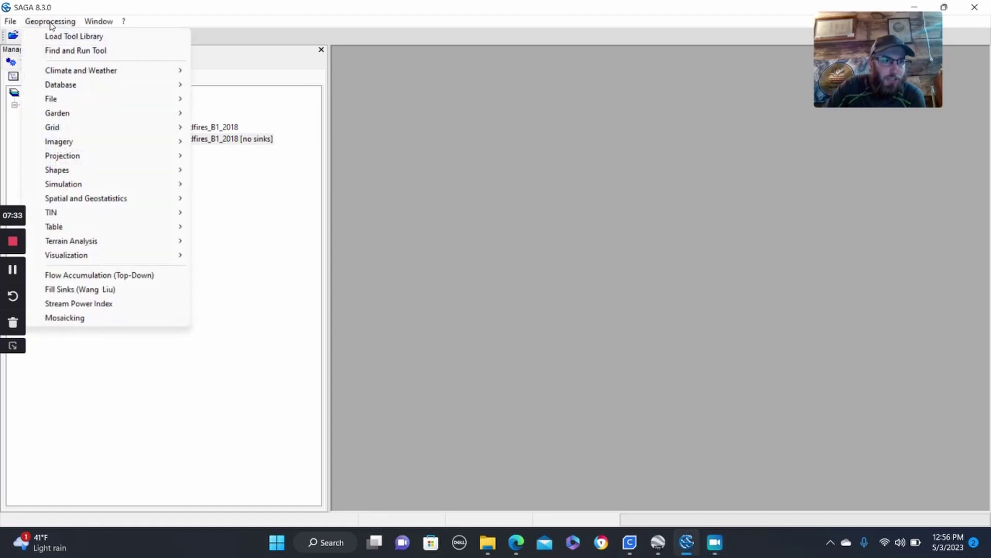
mouse_move(111, 241)
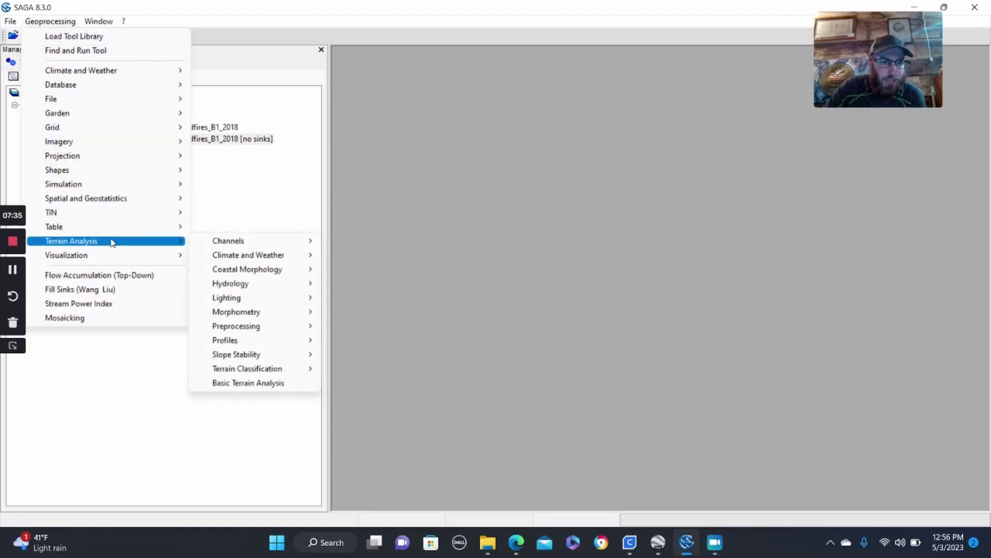
mouse_move(255, 245)
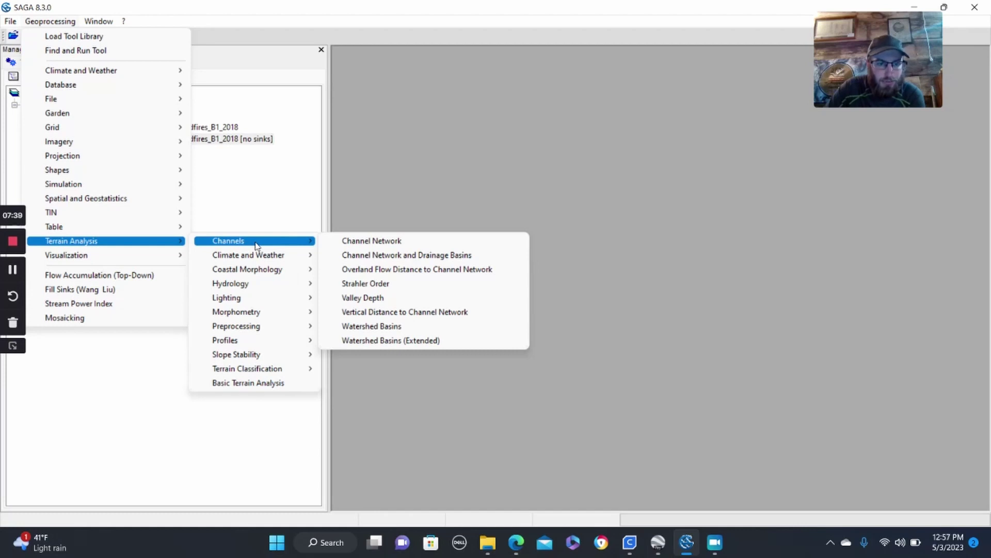
mouse_move(264, 287)
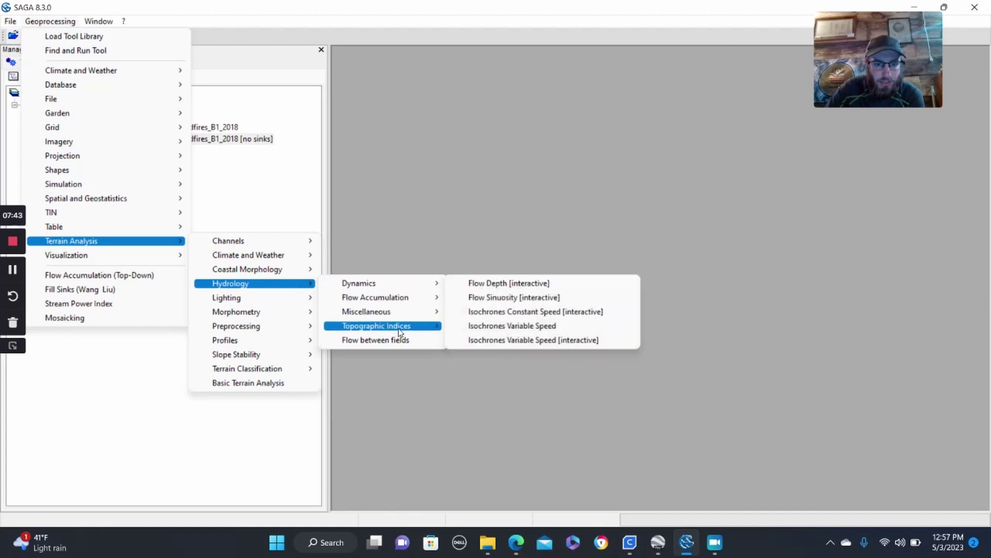
mouse_move(399, 328)
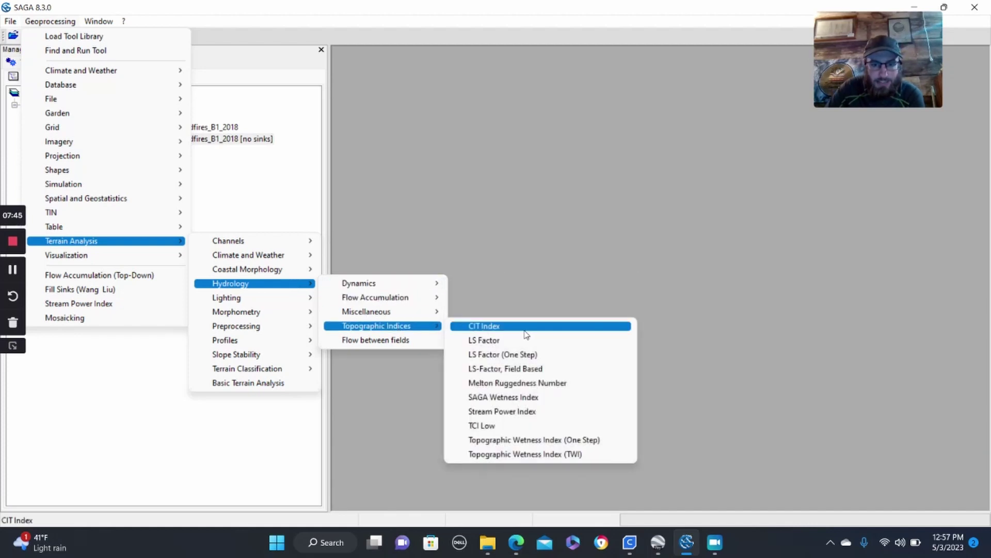
left_click(535, 413)
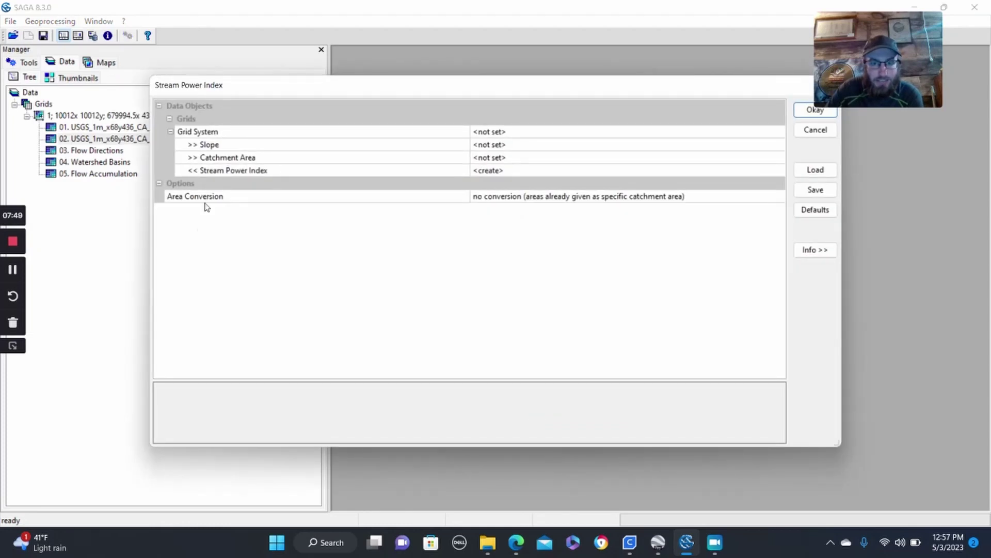
- Run Stream Power Index on the 10012 x 10012 grid system, using the no-sinks DEM for Slope and 05. Flow Accumulation for Catchment Area
left_click_drag(237, 87, 201, 94)
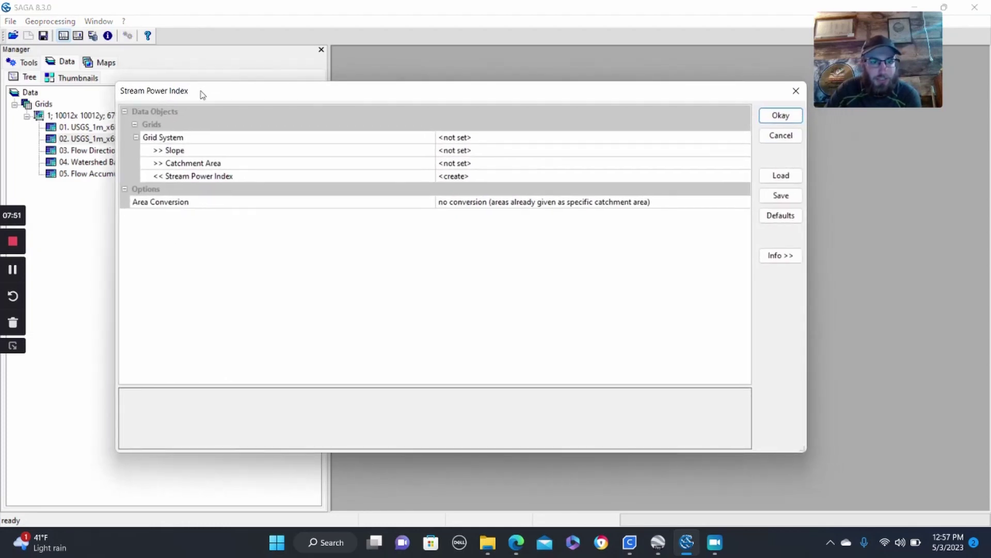
left_click(495, 137)
left_click(503, 150)
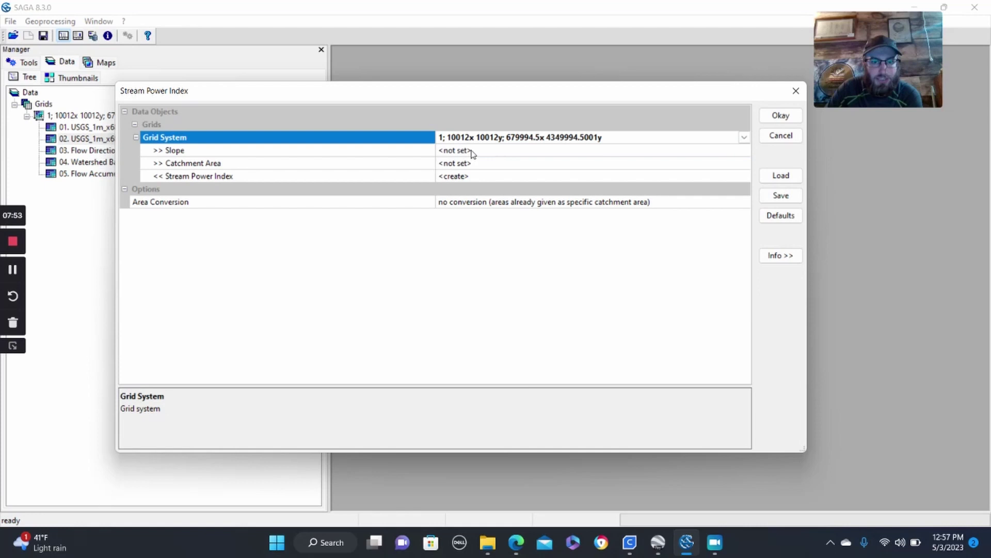
left_click(463, 150)
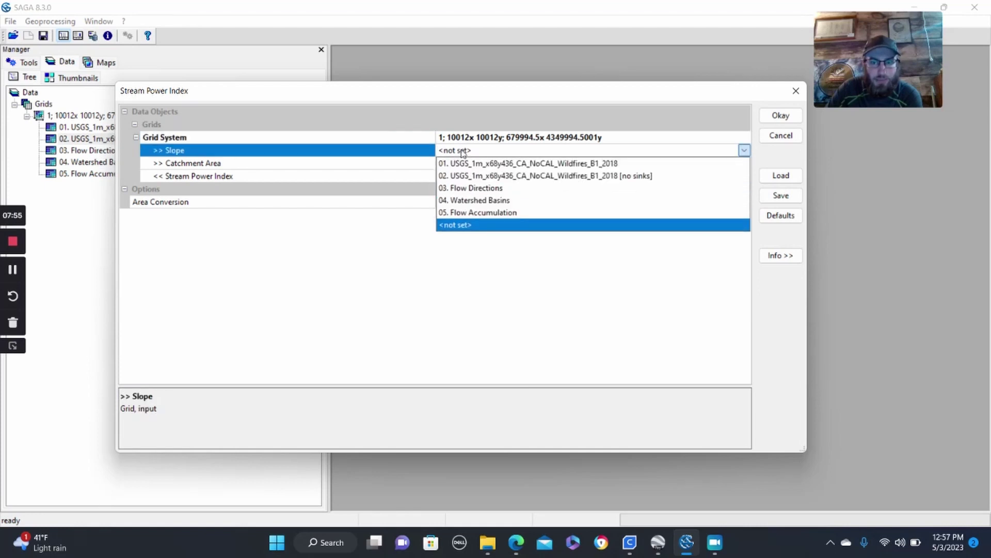
left_click(637, 176)
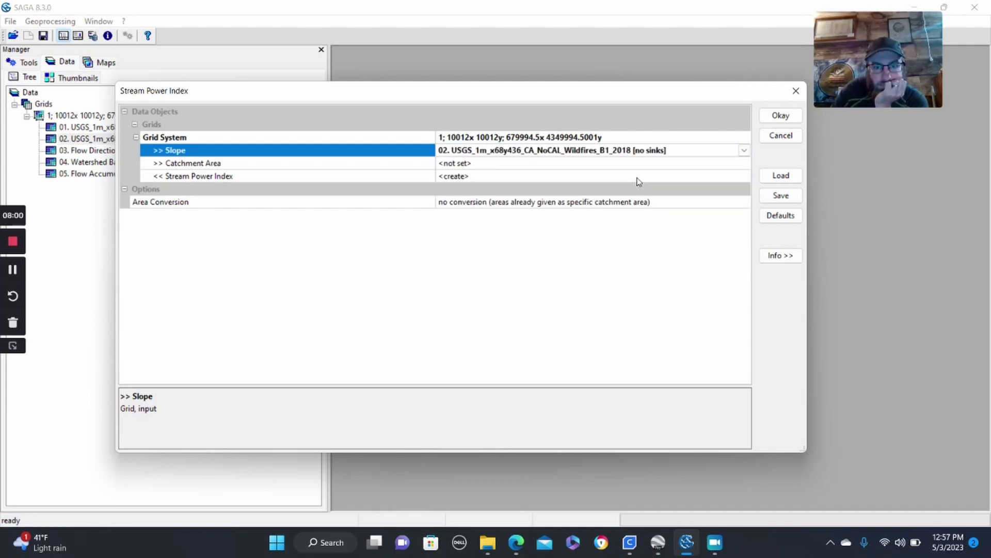
left_click(507, 163)
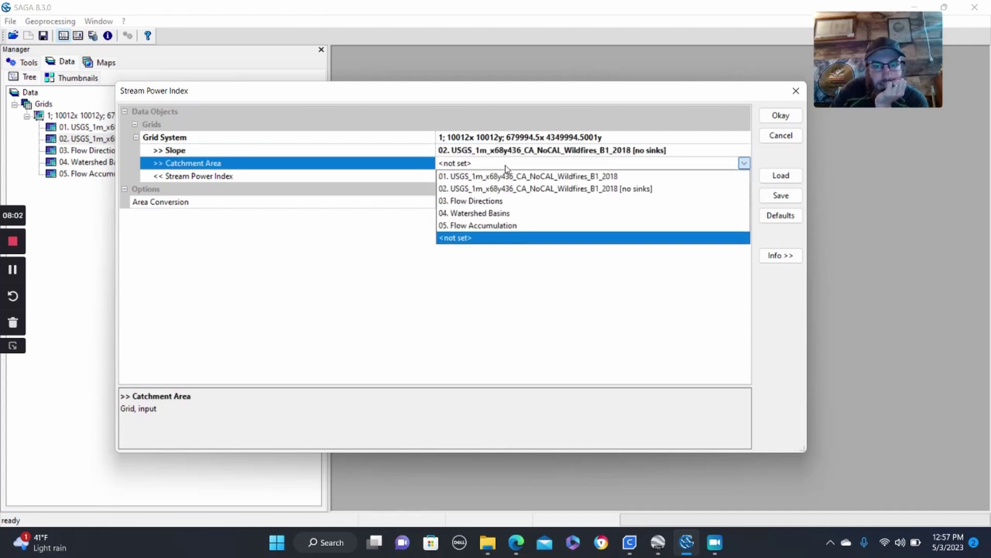
left_click(494, 226)
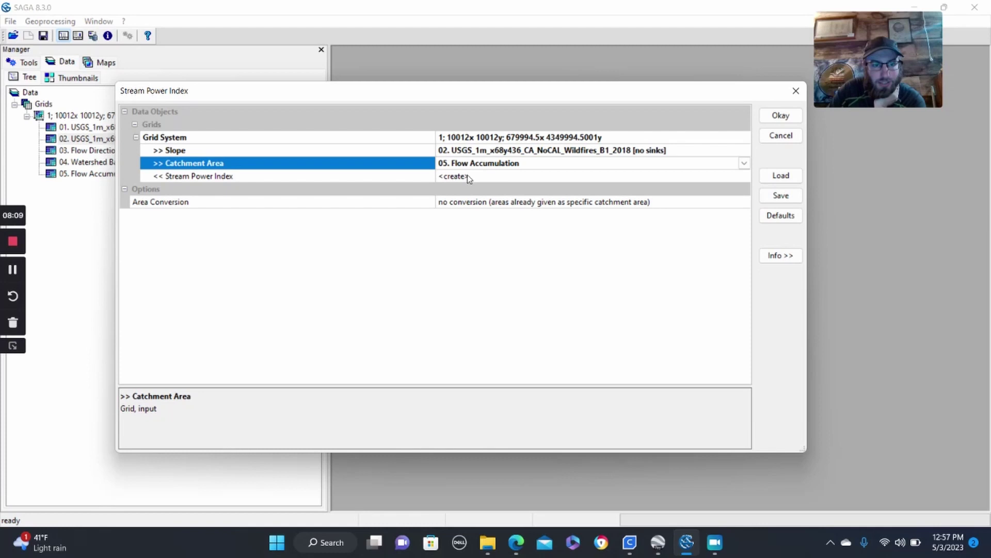
left_click(781, 116)
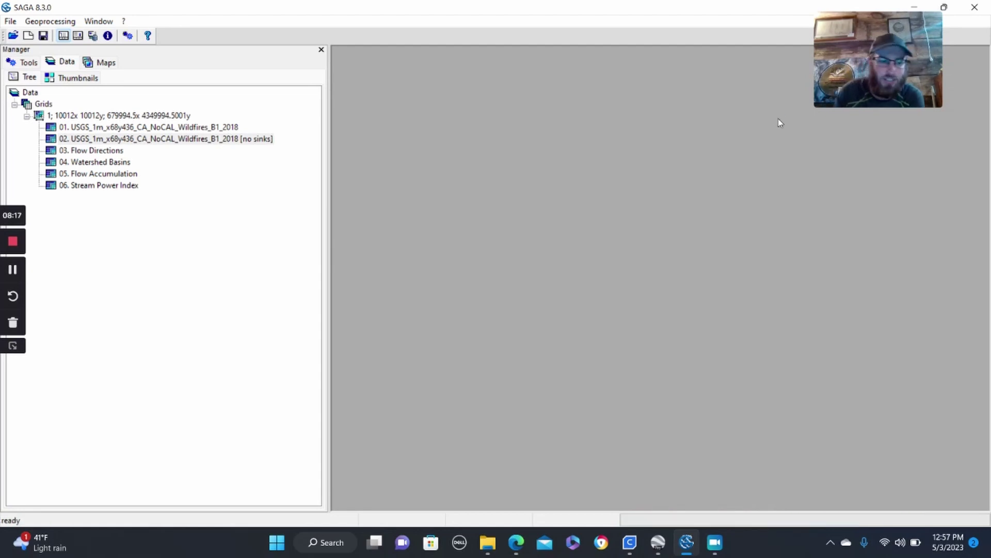
left_click(93, 187)
- Display 06. Stream Power Index in a map, then zoom and pan to follow the stream channel
double_click(101, 189)
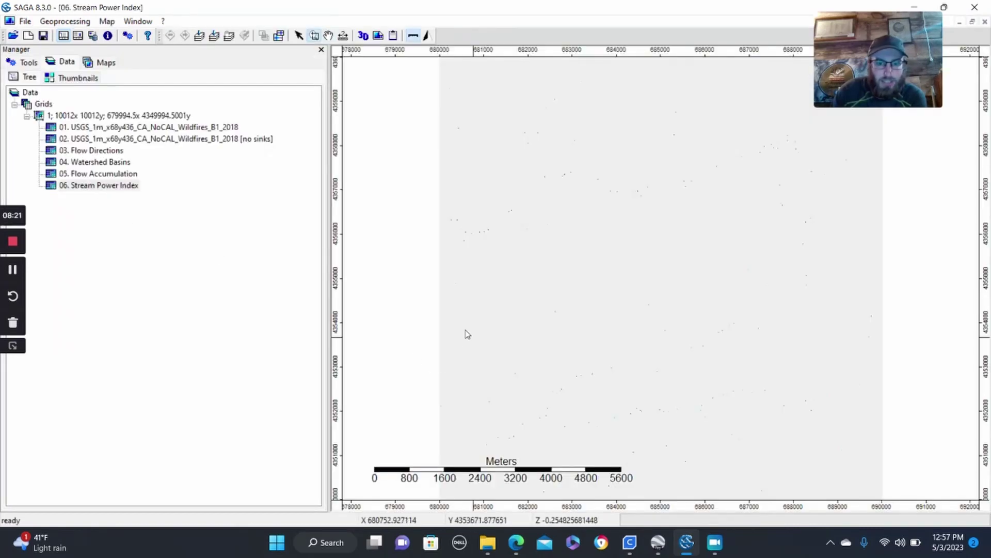
left_click(328, 35)
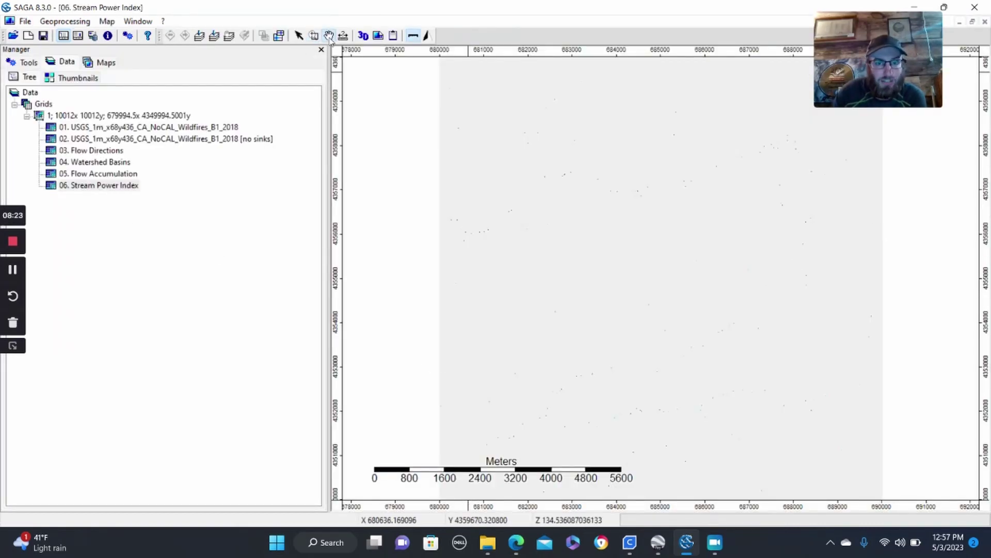
left_click_drag(597, 367, 545, 301)
scroll(582, 336, "up", 6)
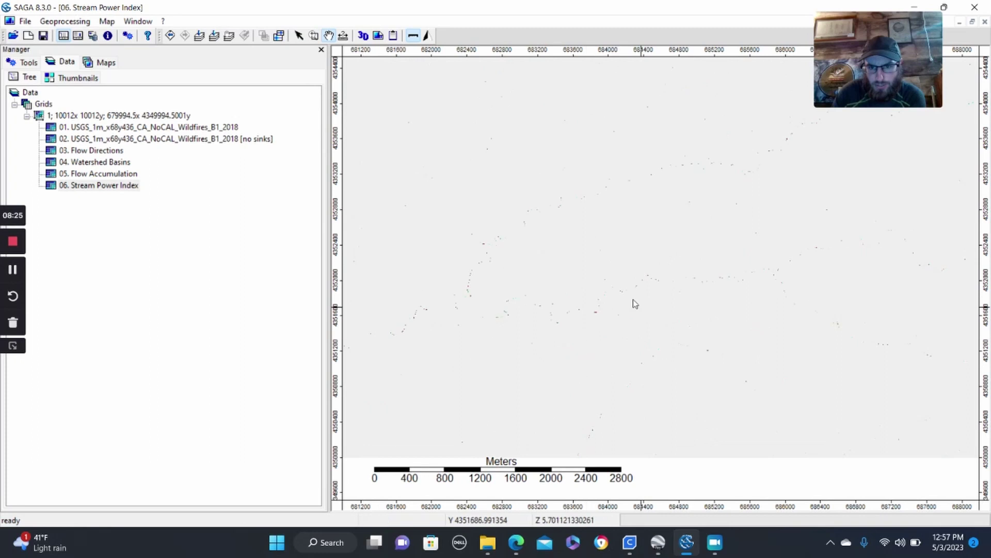
scroll(685, 260, "up", 2)
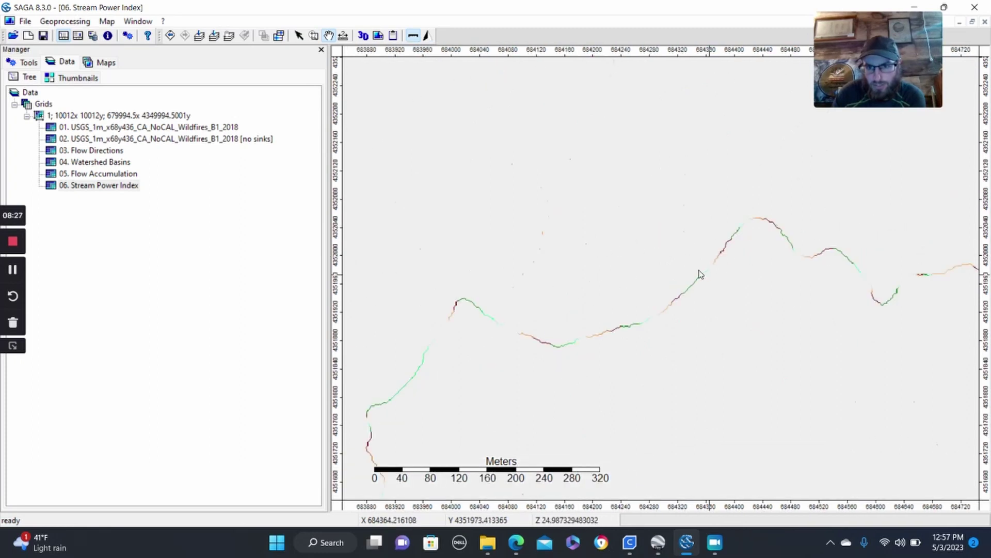
left_click_drag(426, 369, 501, 333)
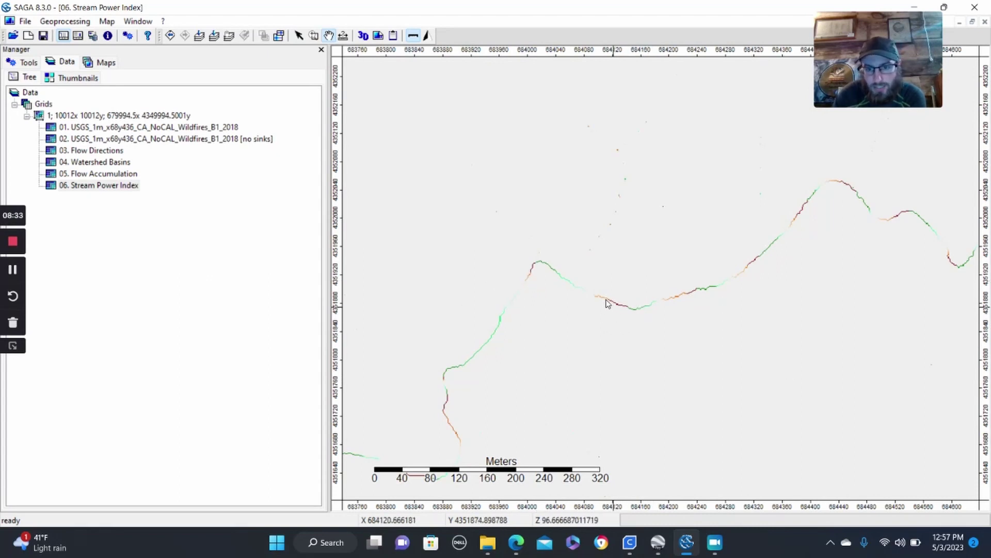
left_click_drag(803, 257, 693, 294)
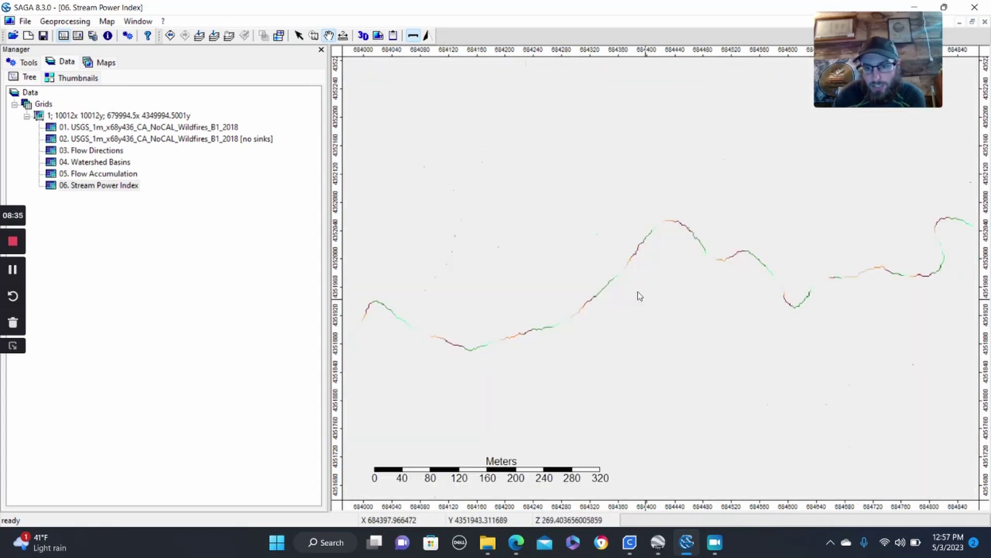
left_click_drag(753, 305, 653, 329)
scroll(666, 315, "up", 1)
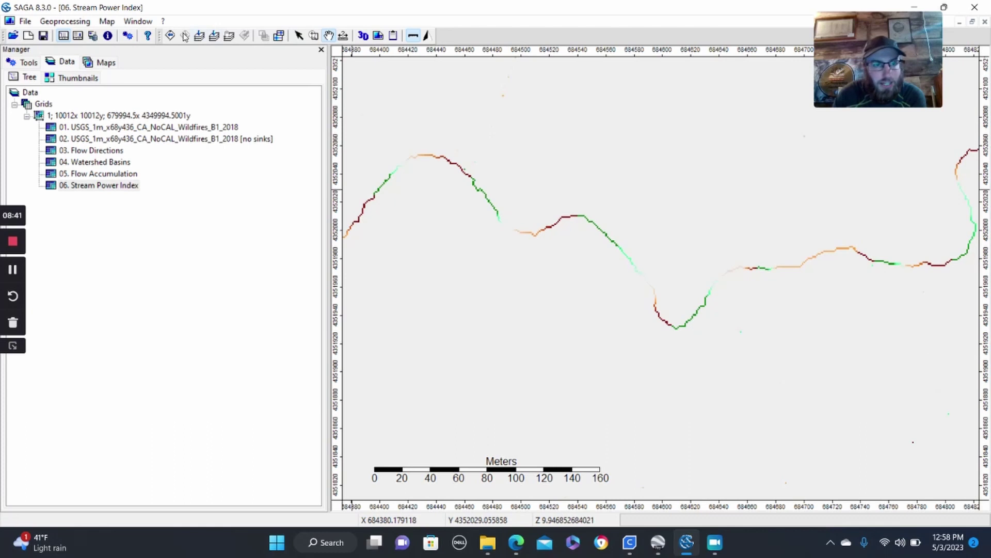
left_click(107, 22)
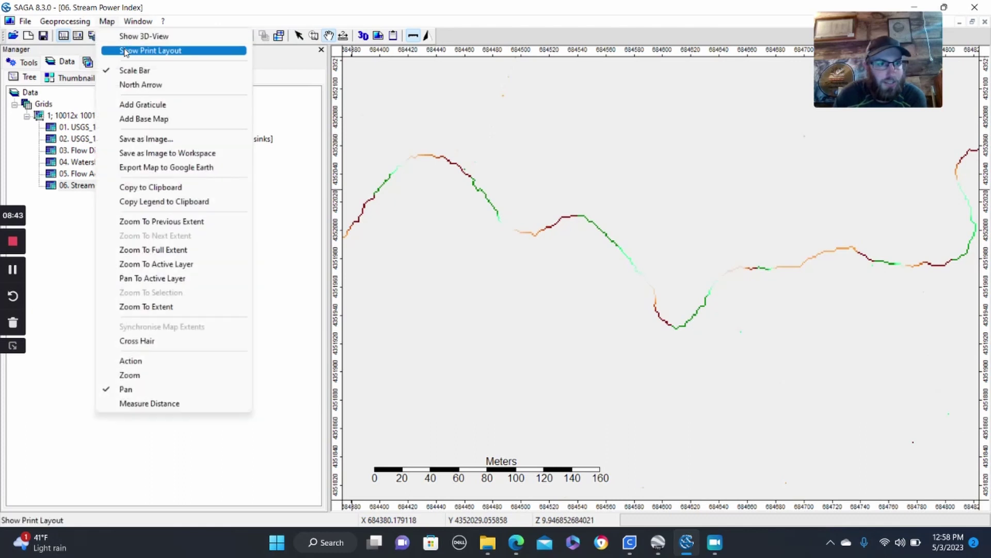
left_click(150, 50)
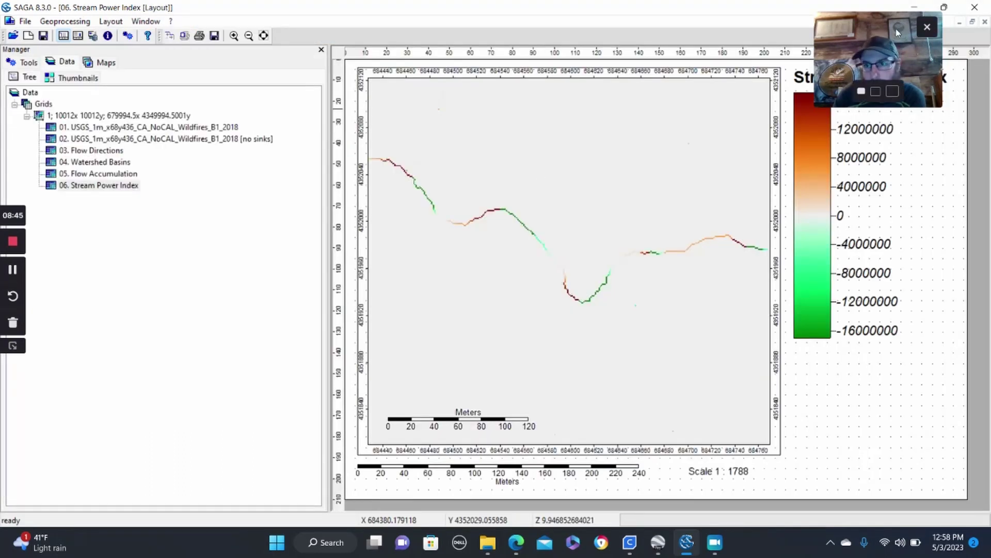
left_click_drag(897, 32, 190, 21)
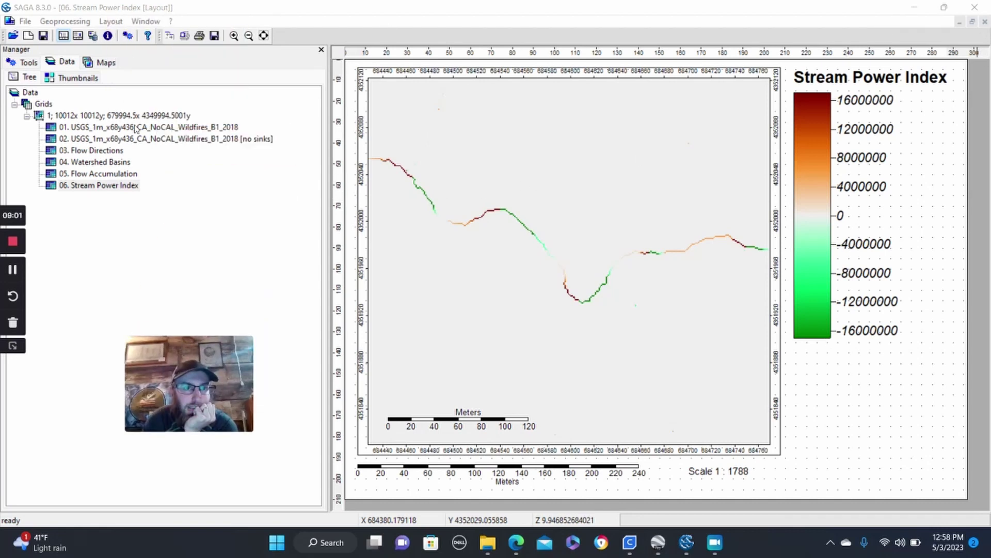
left_click(110, 22)
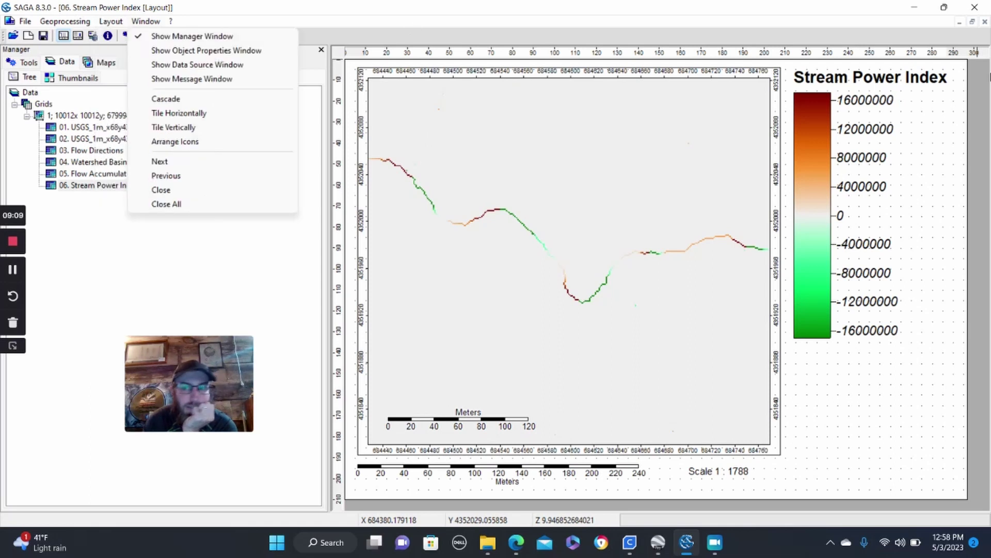
left_click(985, 26)
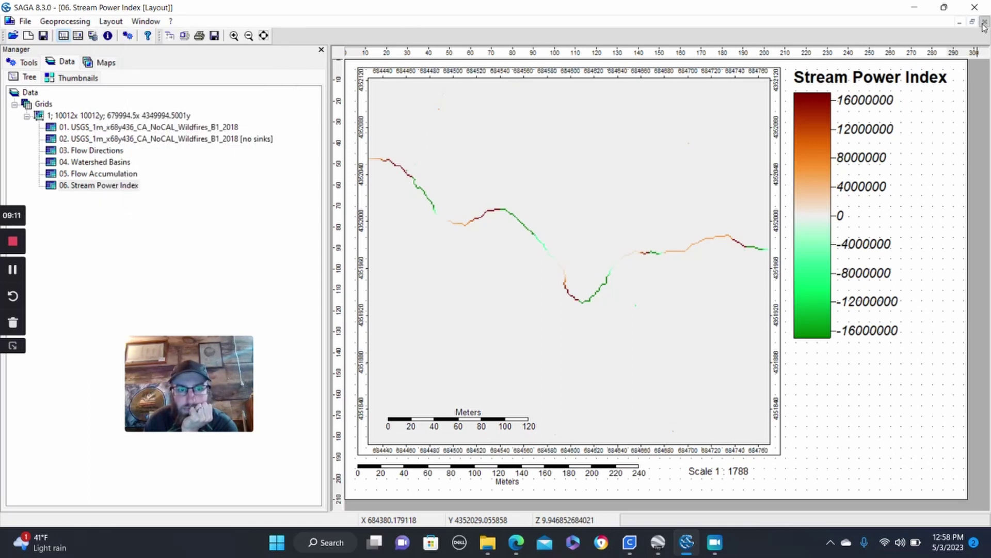
left_click(985, 23)
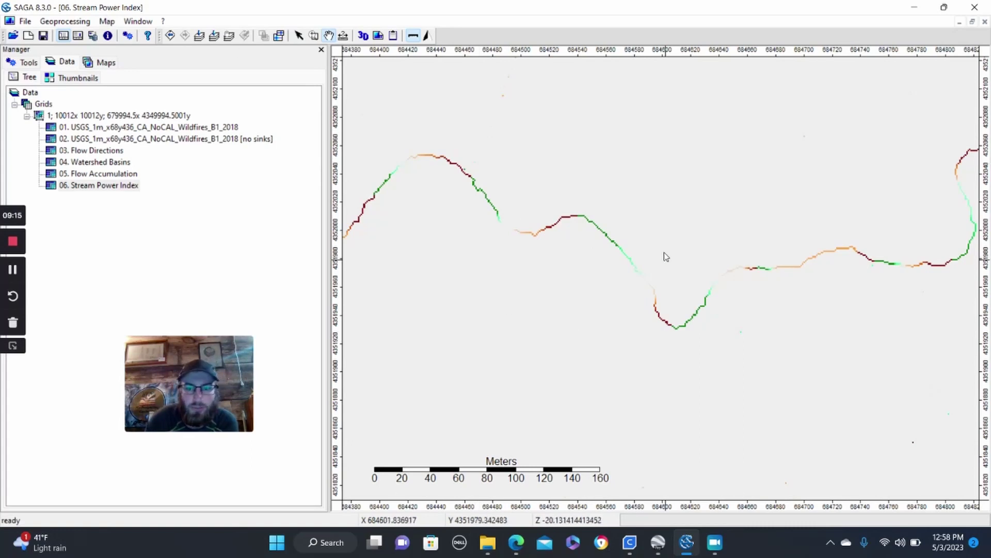
- Zoom the Stream Power Index map to its full extent and turn off the scale bar
scroll(488, 208, "down", 2)
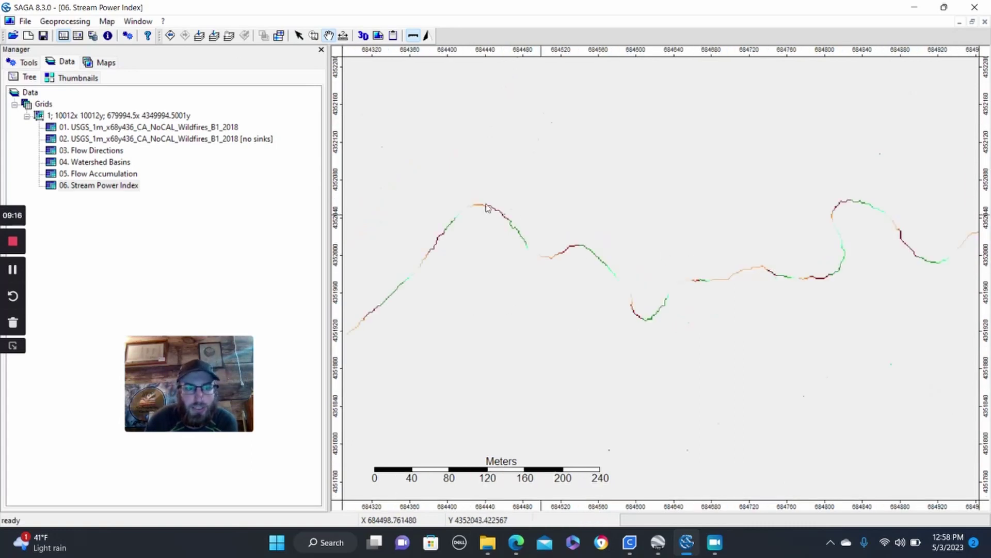
left_click(229, 36)
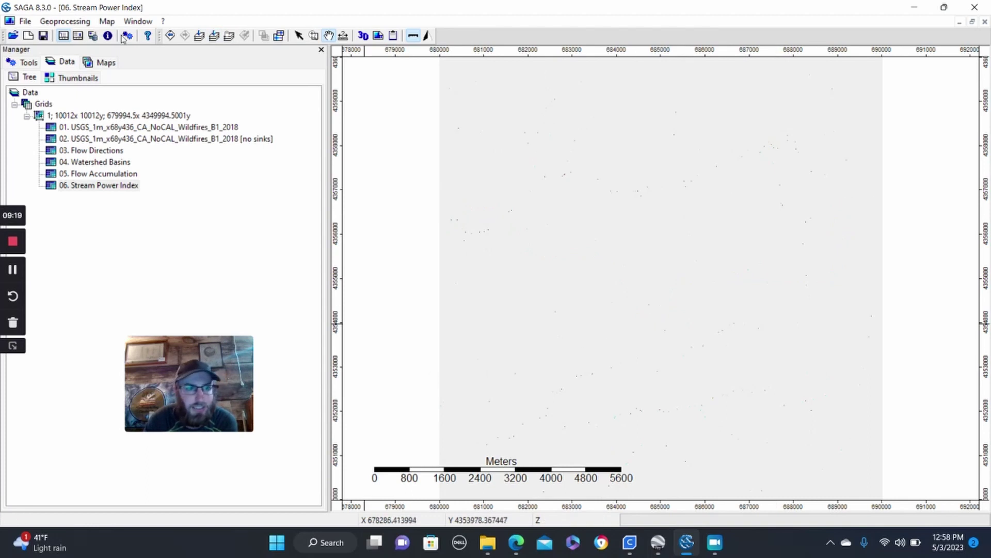
left_click(107, 21)
left_click(158, 71)
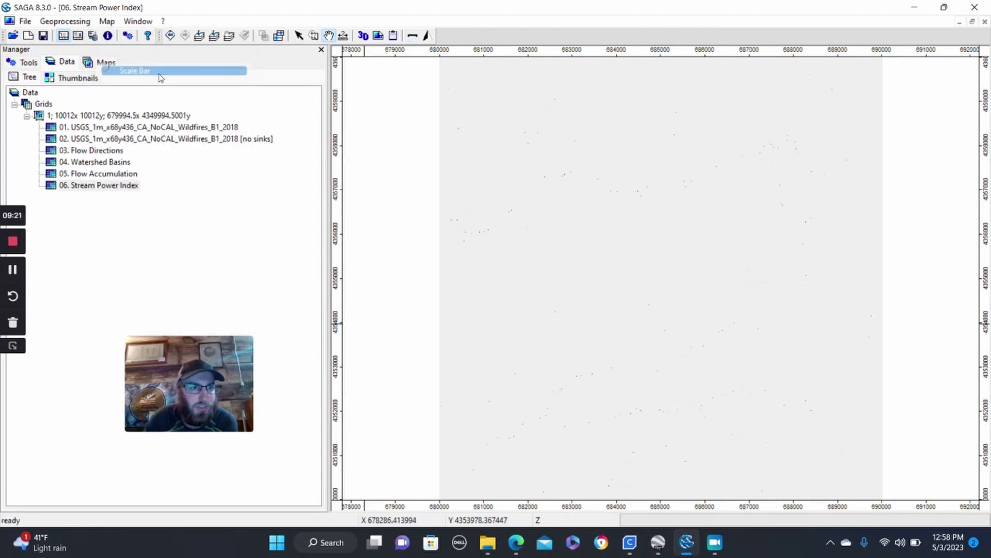
left_click(107, 21)
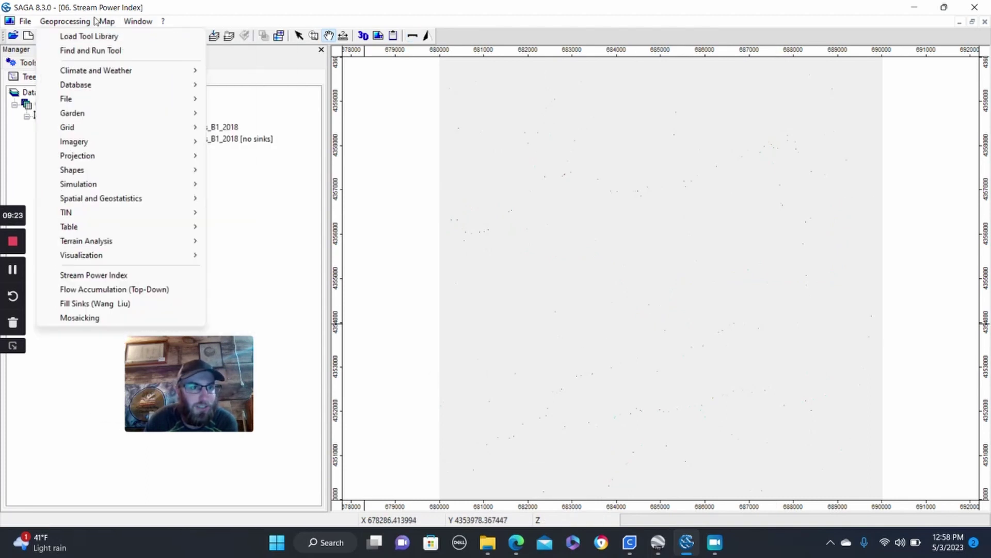
- Export the Stream Power Index map to Google Earth with cell size 1, loading it as an overlay
mouse_move(107, 21)
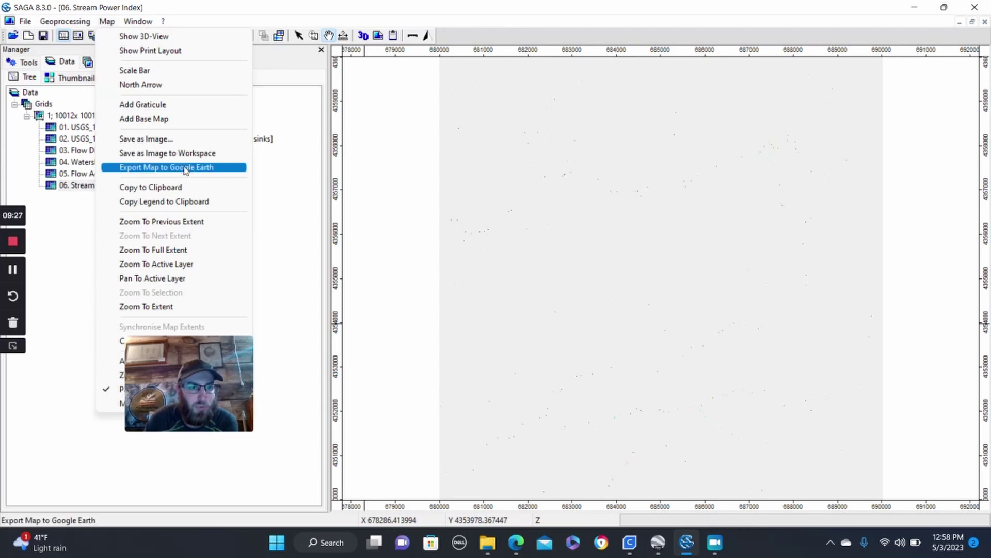
mouse_move(138, 21)
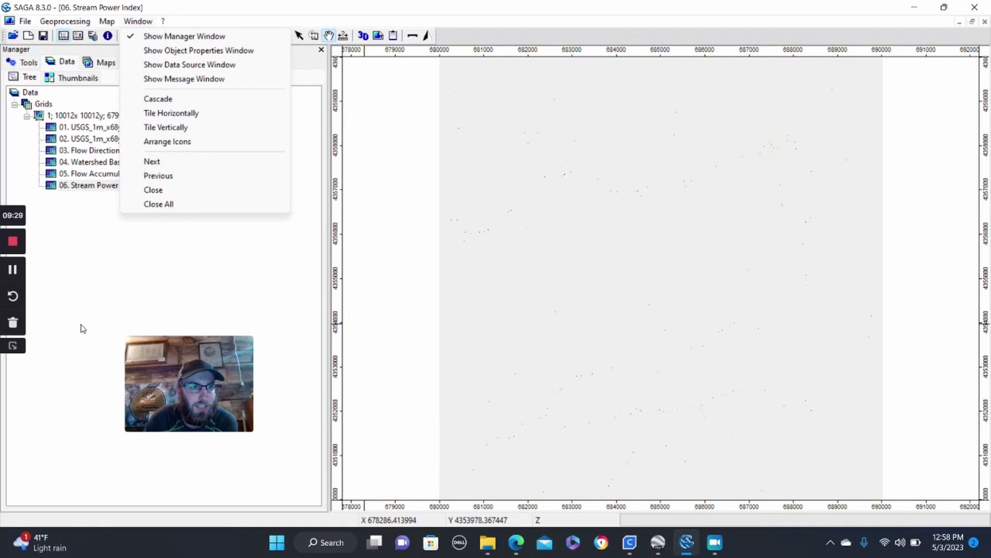
left_click(73, 298)
left_click(107, 22)
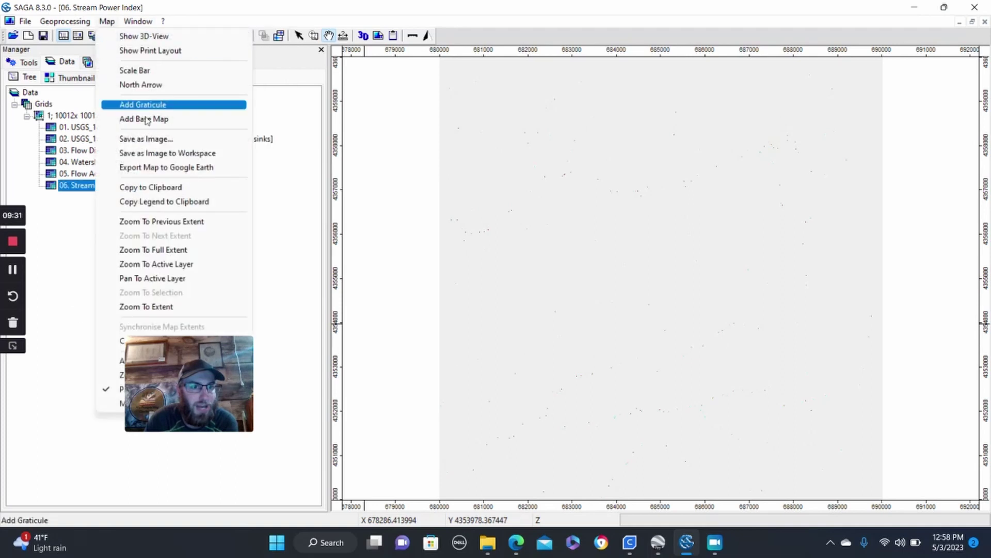
left_click(172, 168)
left_click(485, 131)
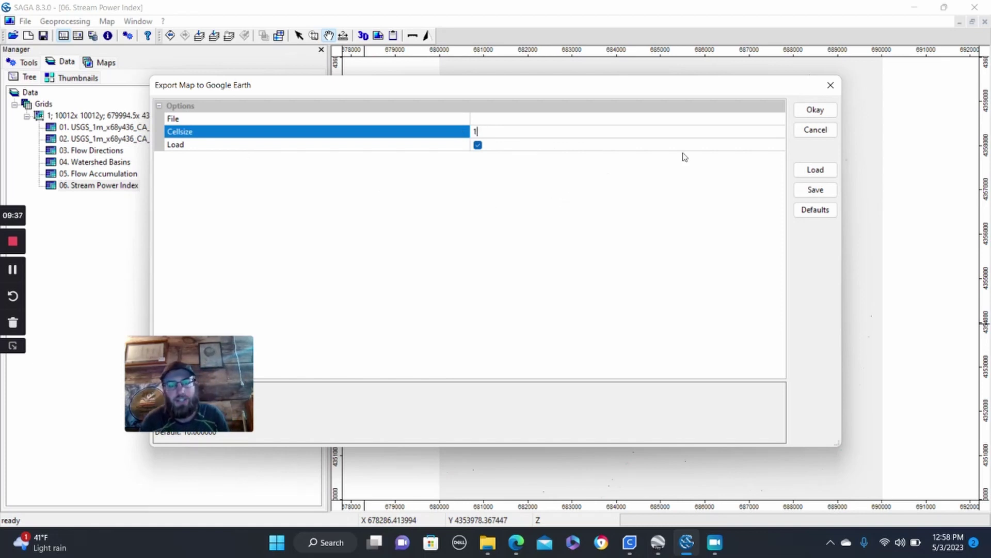
left_click(815, 111)
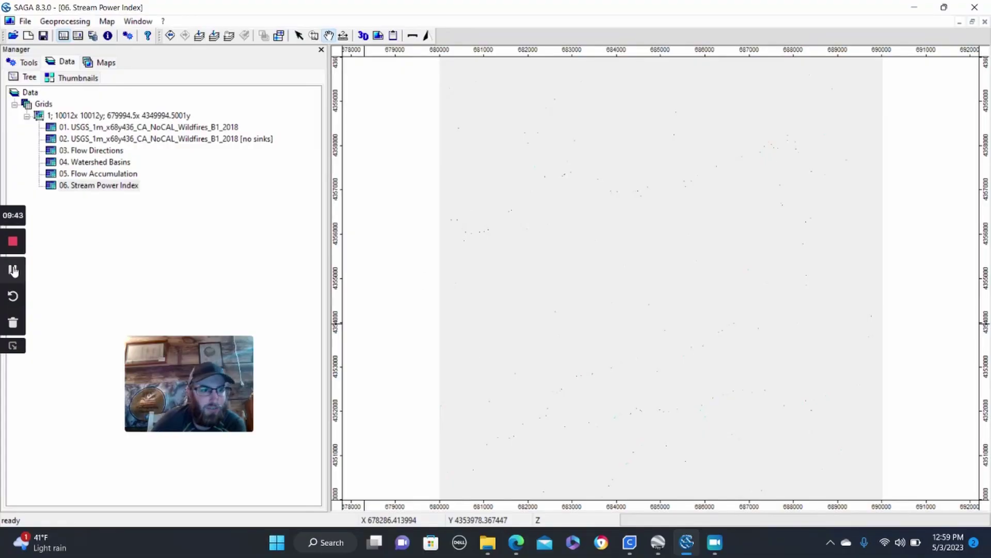
left_click(17, 276)
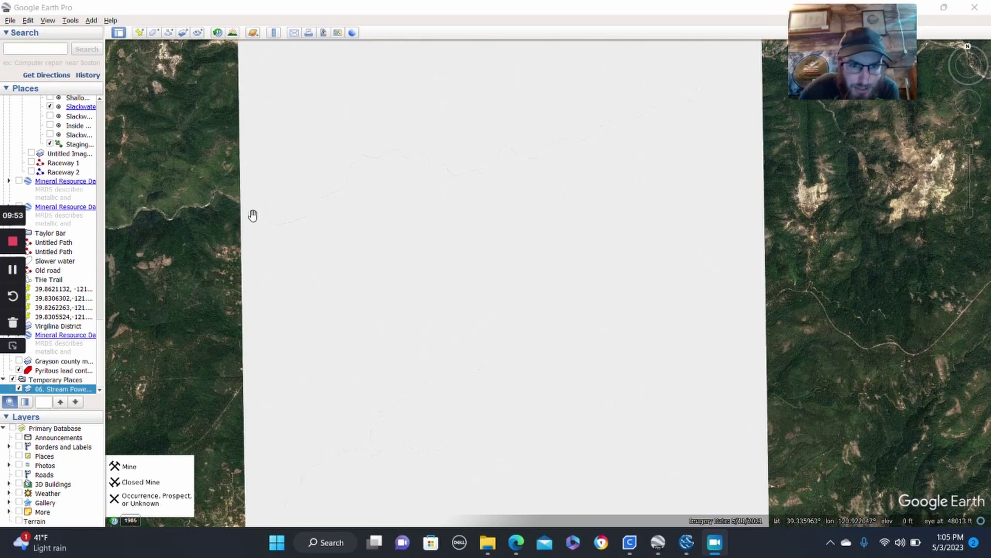
- Zoom into the stream power overlay, follow the meandering stream, then hide the overlay to see the imagery
left_click_drag(548, 445, 534, 331)
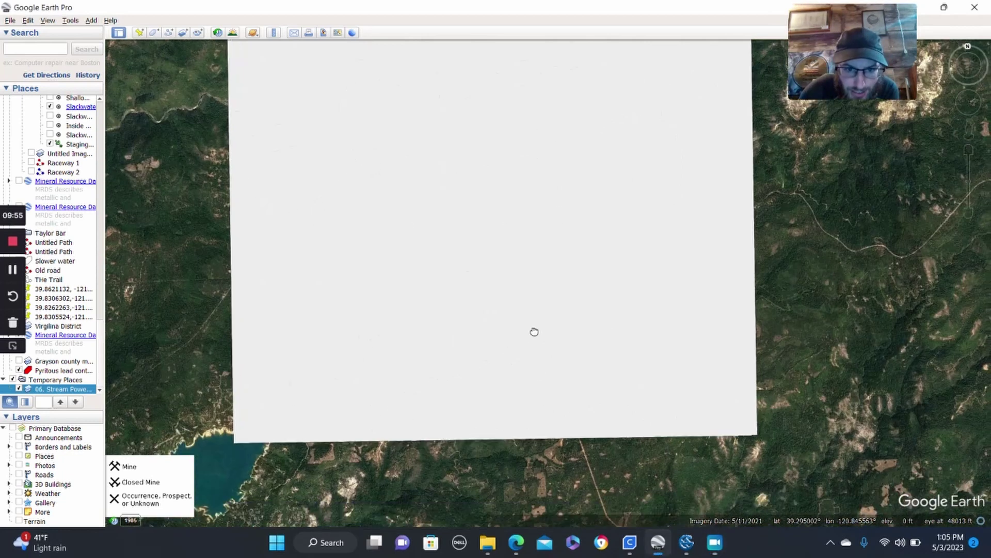
scroll(310, 365, "up", 1)
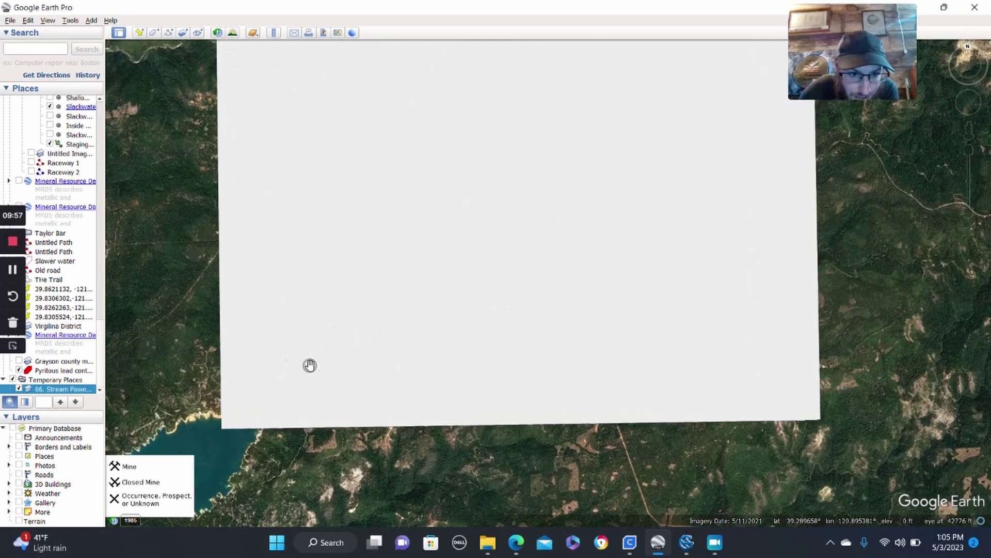
scroll(310, 365, "up", 5)
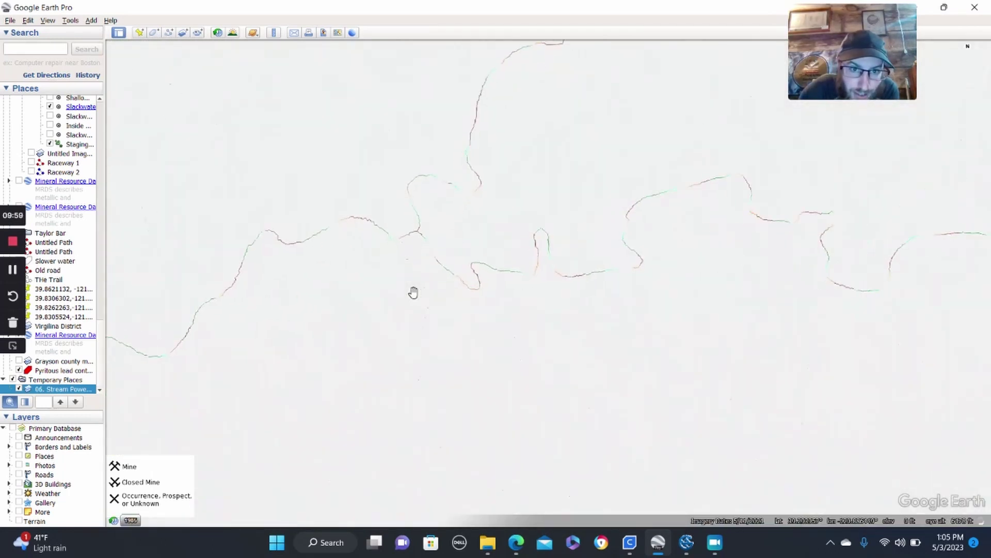
left_click_drag(396, 394, 448, 341)
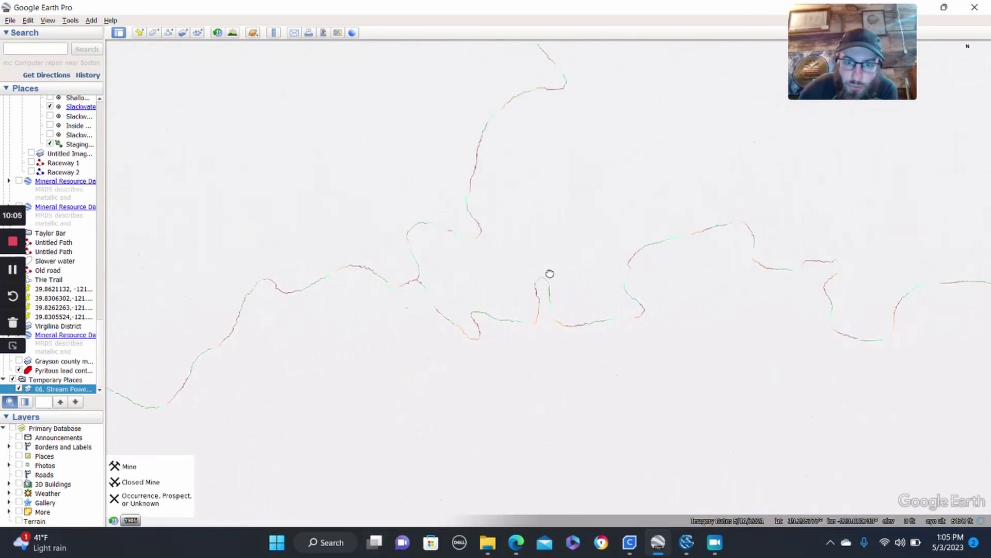
left_click_drag(549, 275, 504, 307)
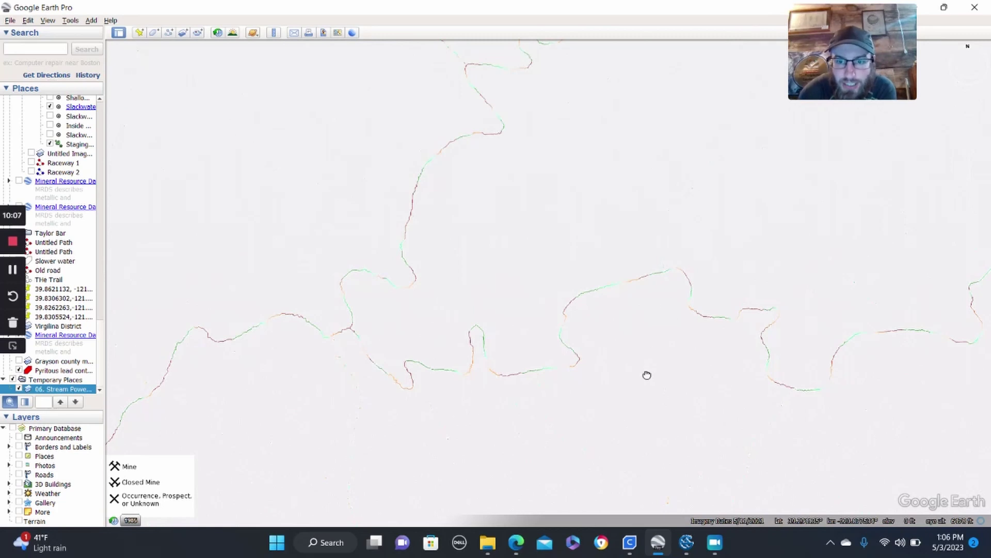
left_click_drag(646, 374, 579, 386)
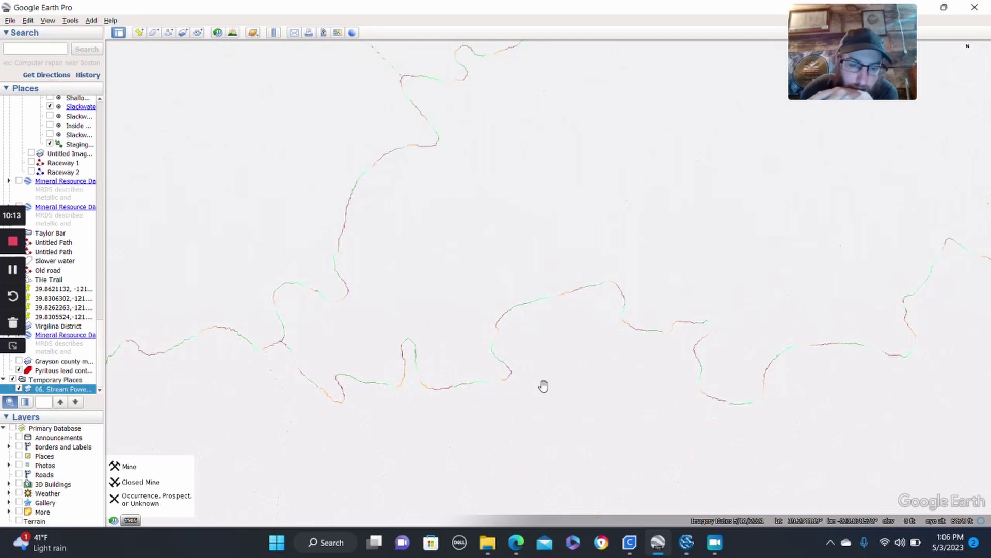
left_click_drag(544, 386, 551, 395)
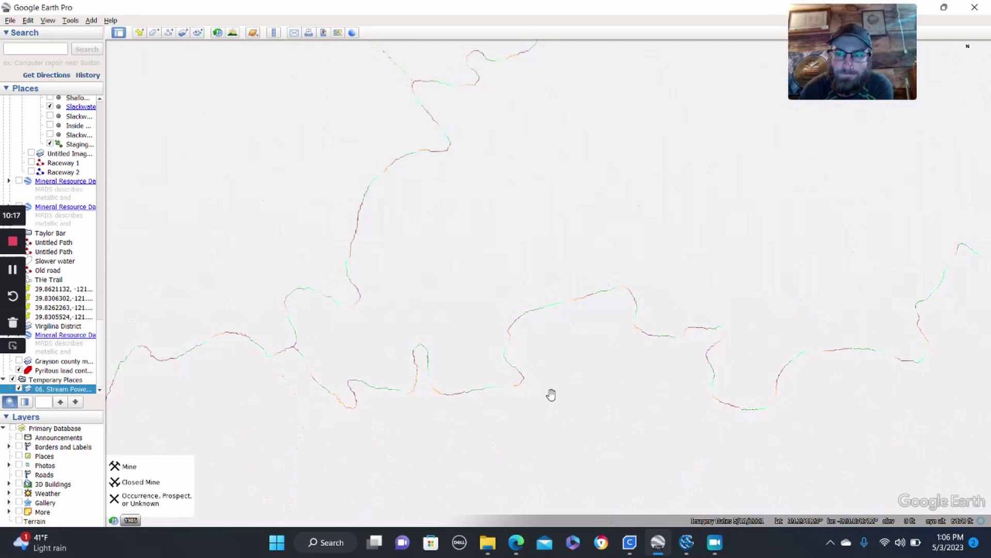
left_click_drag(551, 395, 515, 374)
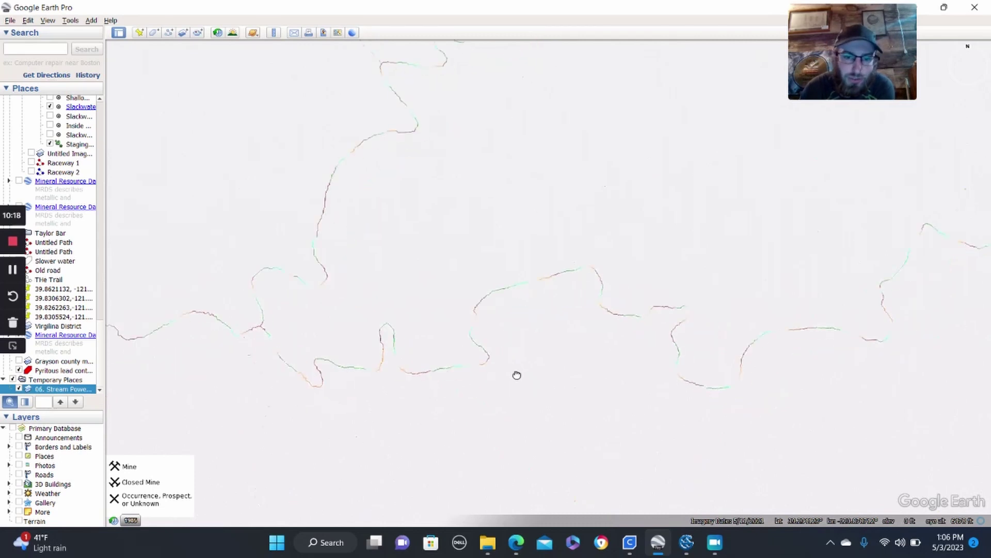
left_click(19, 390)
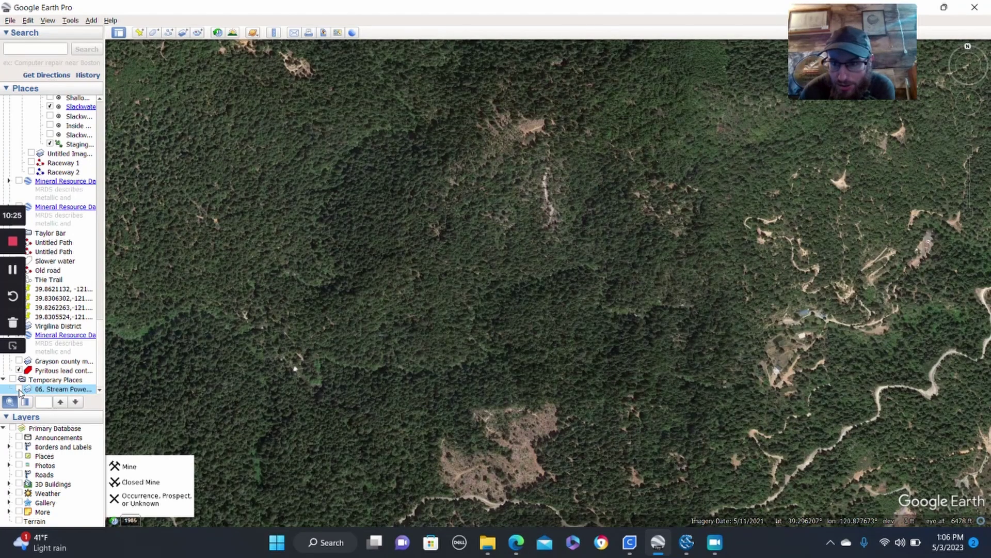
- Re-show the stream power overlay, pan to a tributary junction, and hide the overlay again
left_click(19, 390)
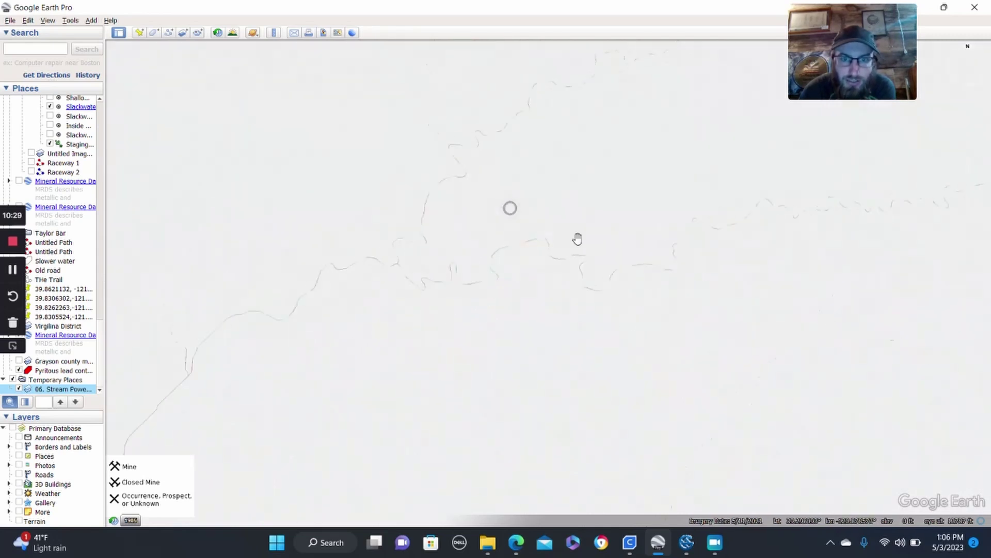
scroll(576, 236, "down", 3)
scroll(419, 429, "up", 3)
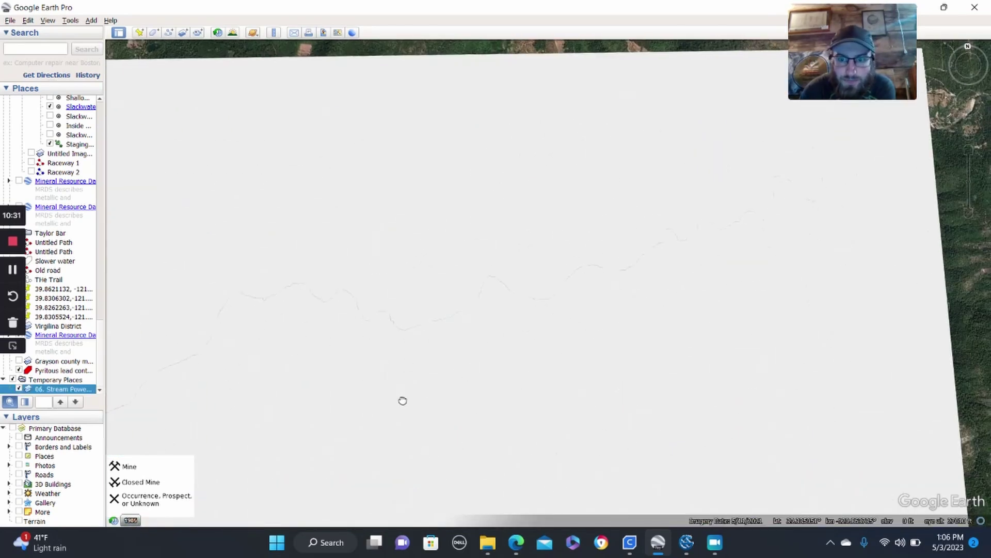
scroll(480, 258, "up", 2)
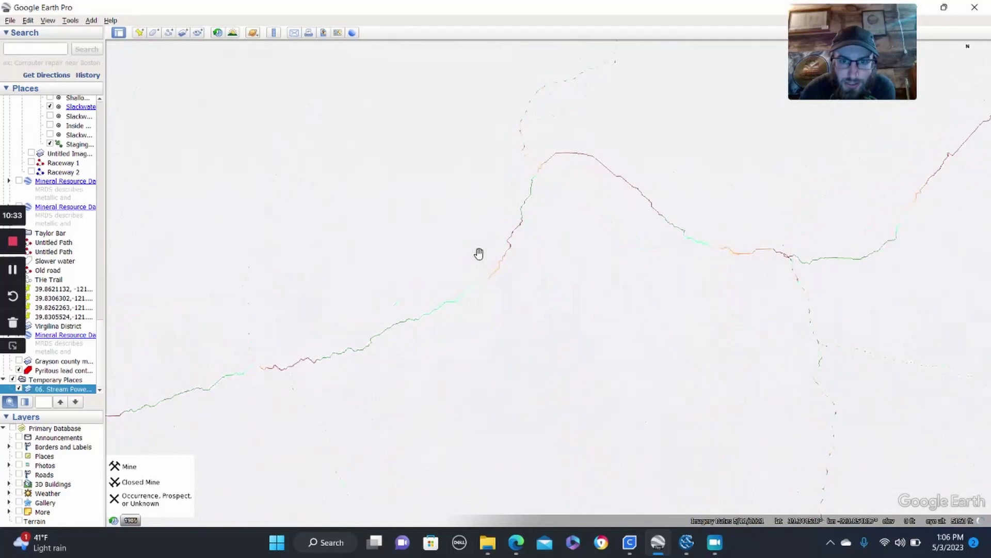
left_click_drag(564, 288, 613, 206)
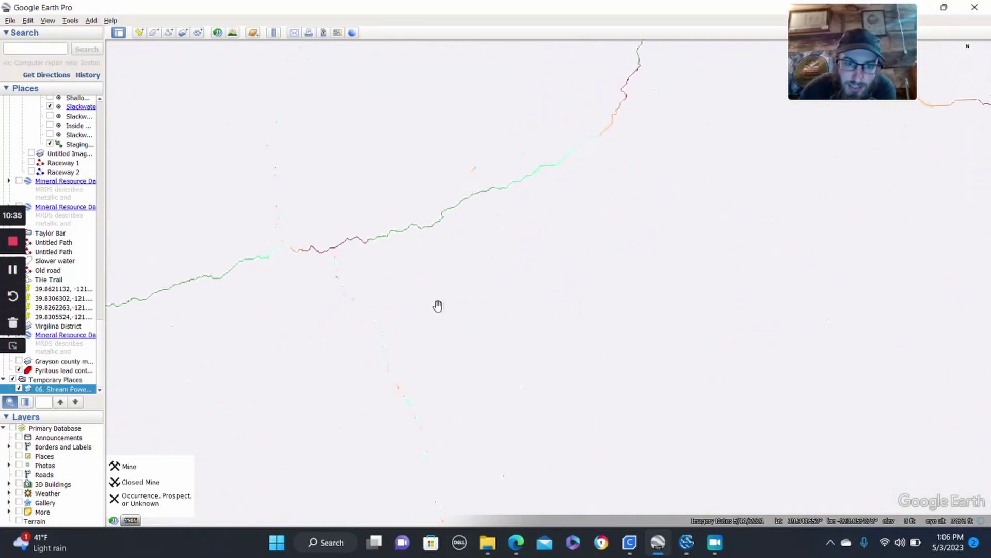
left_click_drag(438, 305, 644, 336)
left_click_drag(264, 340, 369, 359)
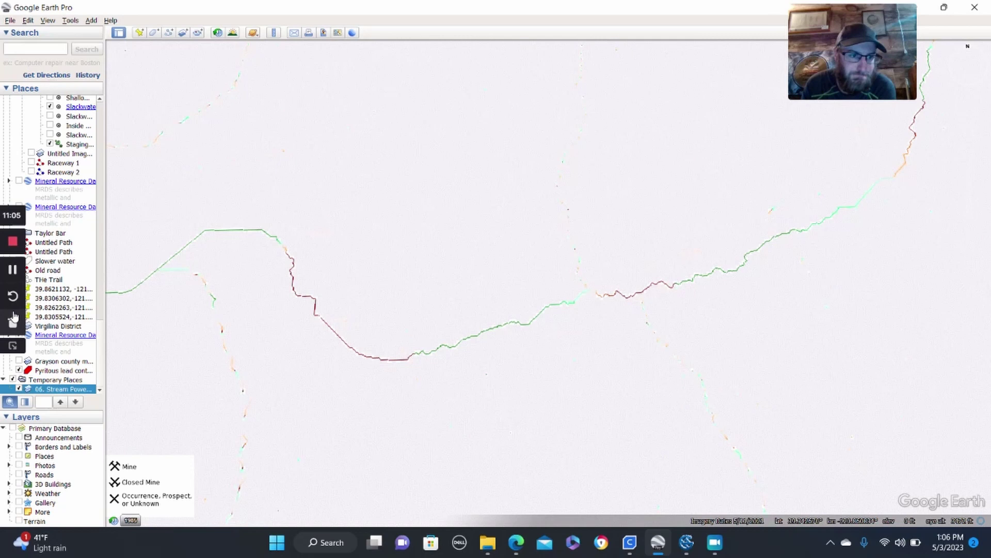
left_click(19, 388)
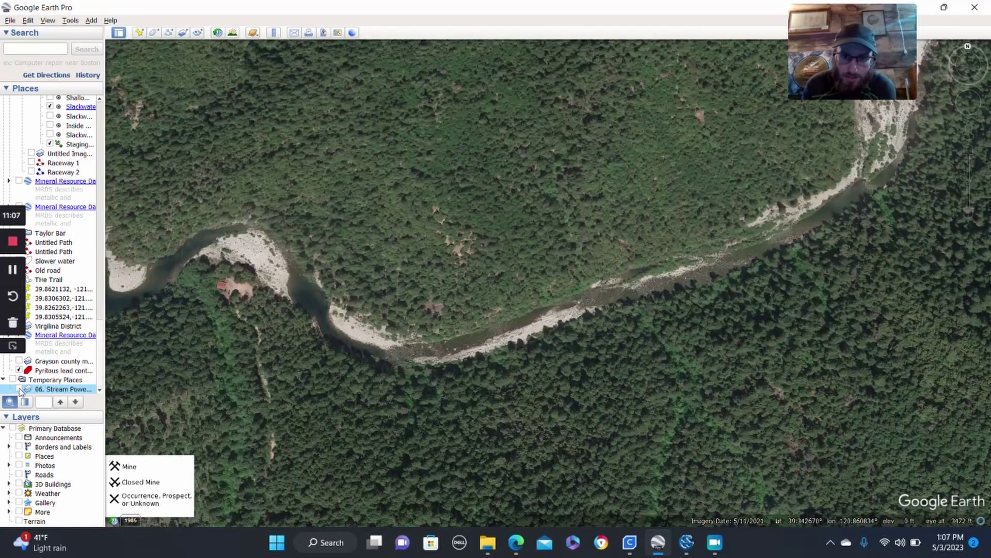
- Toggle the 06. Stream Power overlay on and off while zooming in on the river
left_click(19, 389)
left_click(19, 388)
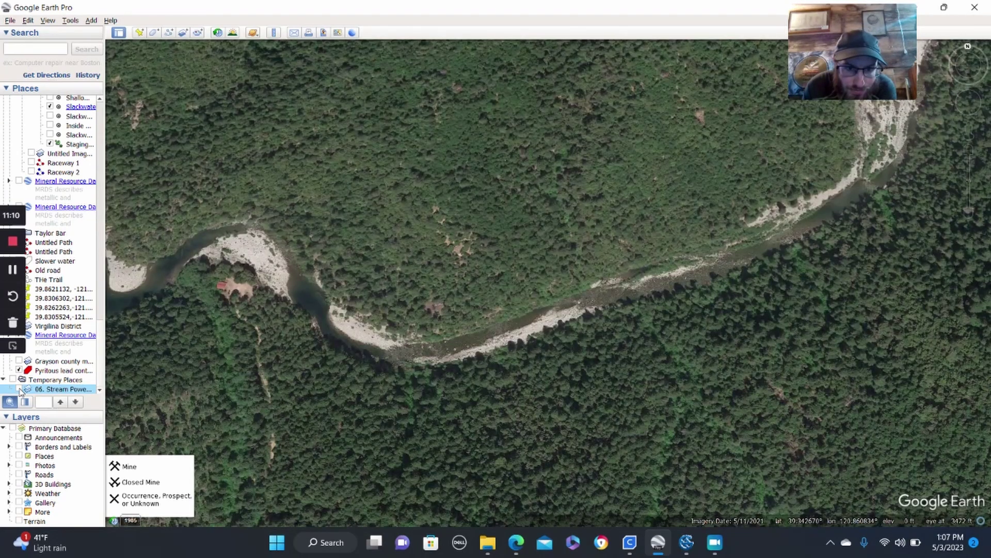
left_click(19, 389)
left_click(19, 388)
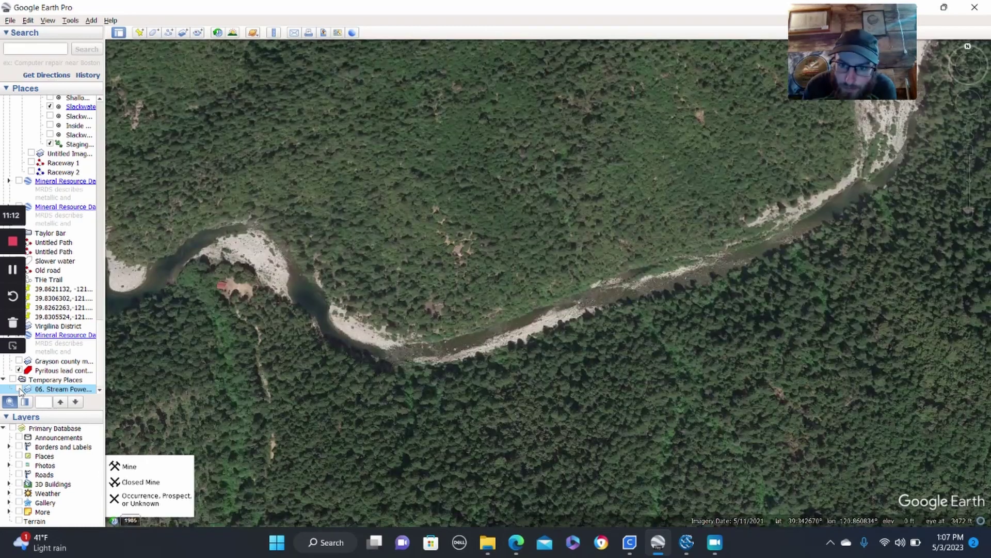
scroll(670, 293, "up", 2)
scroll(670, 293, "up", 2)
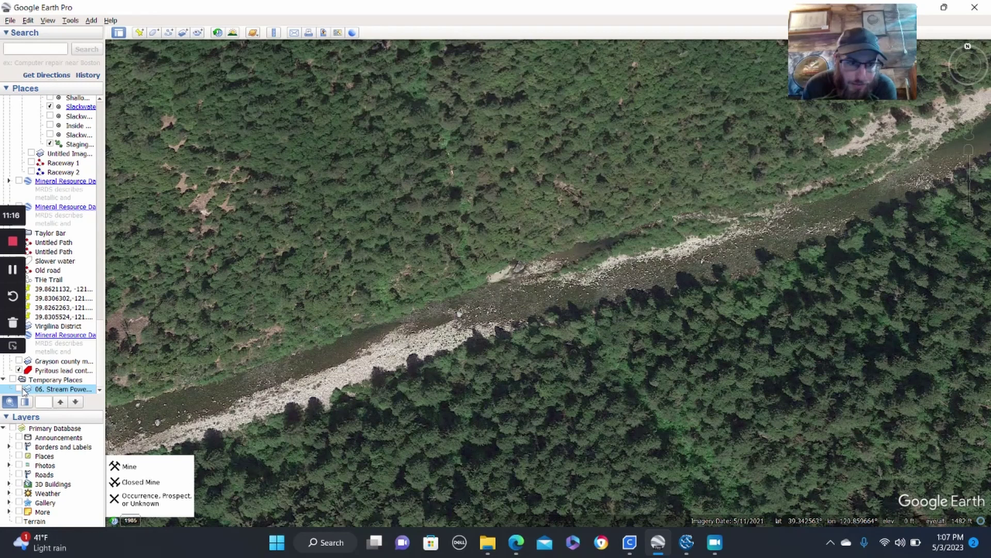
left_click(19, 389)
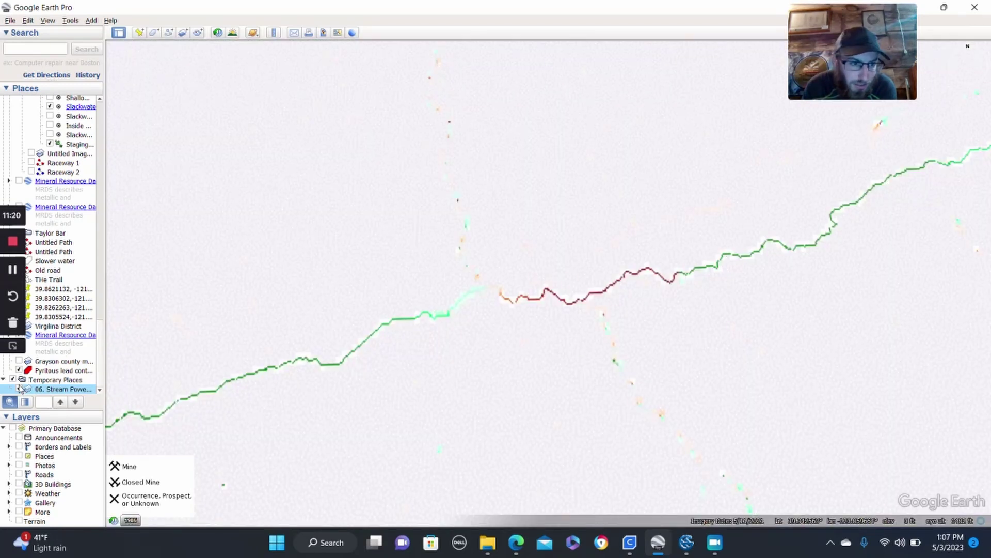
left_click(19, 389)
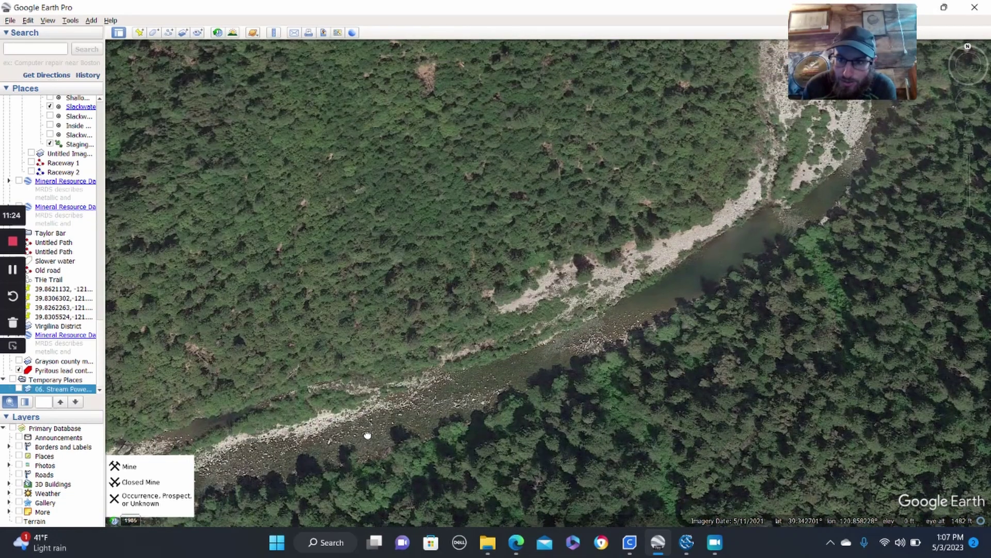
- Bring a river bend with a gravel bar into view and compare it with the overlay on and off
left_click_drag(742, 256, 466, 450)
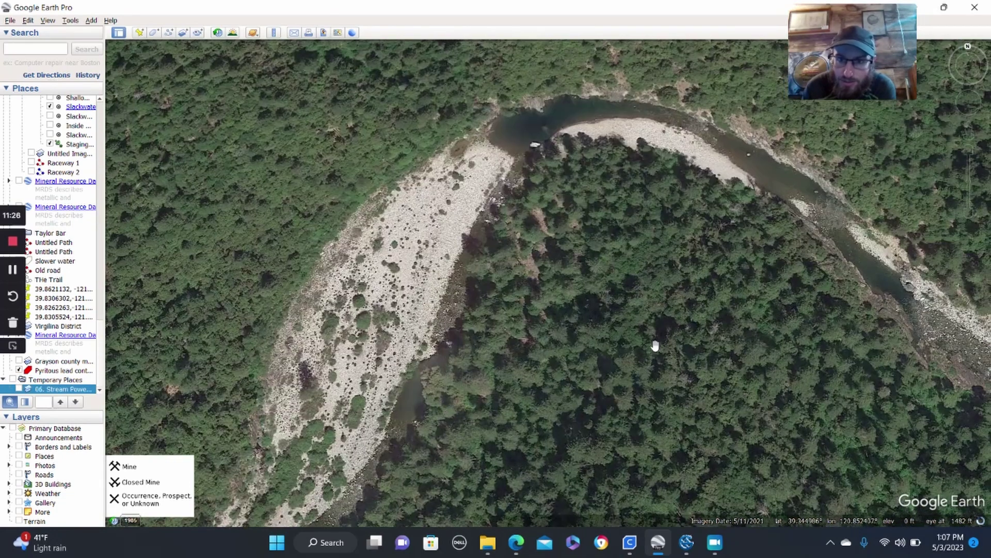
left_click_drag(656, 346, 326, 231)
left_click_drag(526, 254, 510, 331)
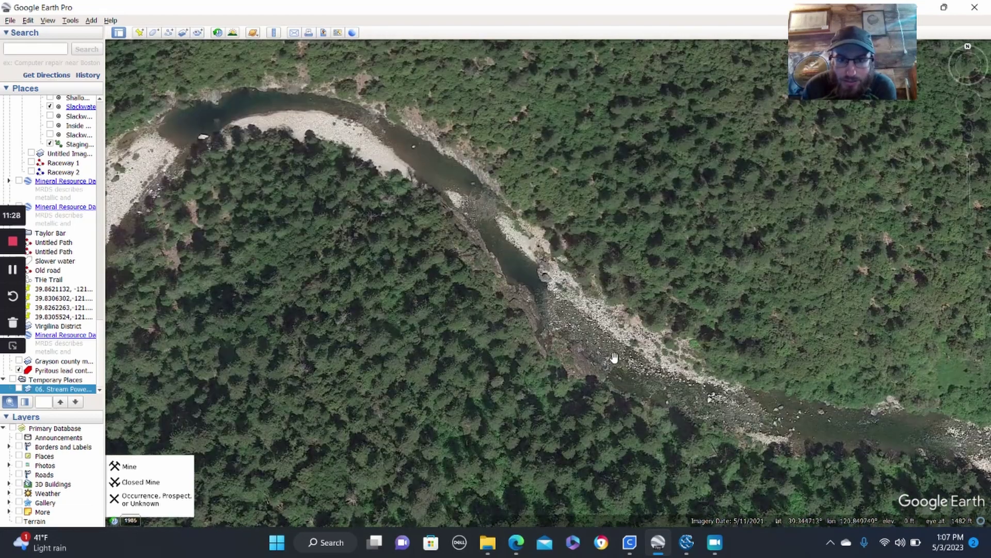
left_click(19, 389)
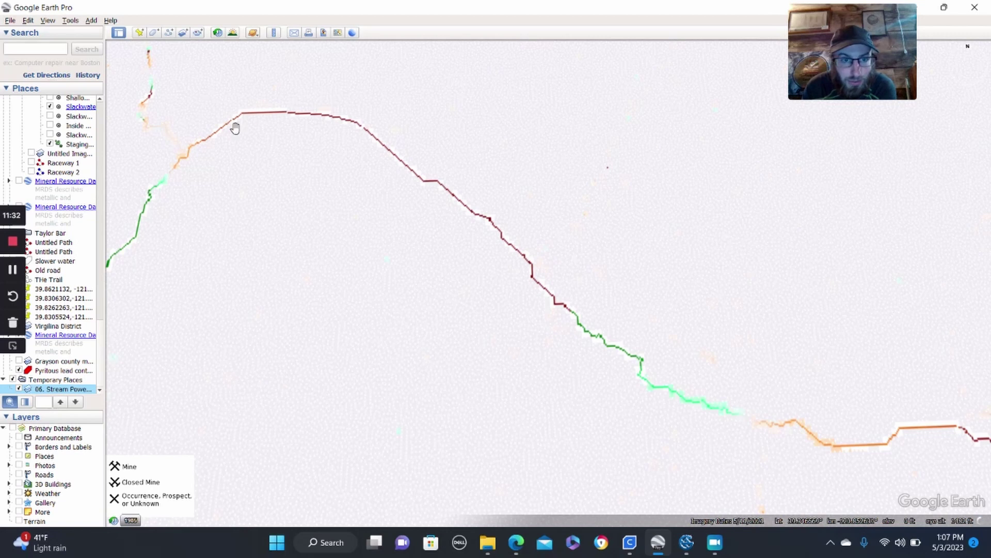
left_click(19, 389)
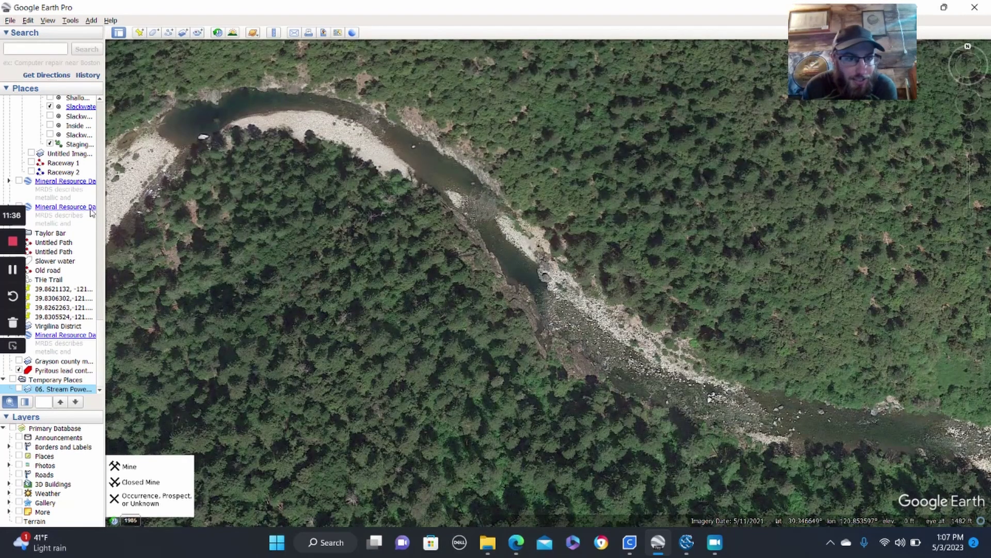
left_click(20, 390)
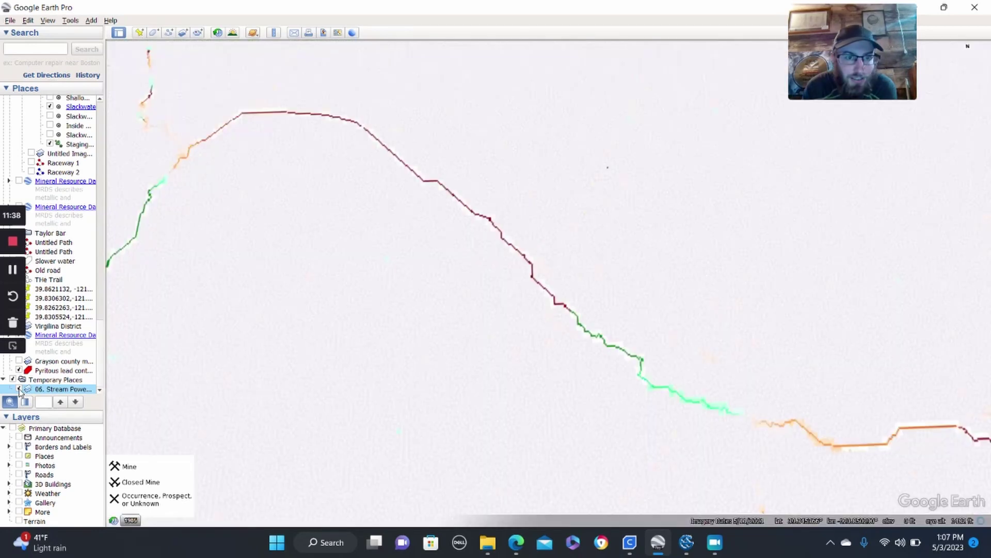
left_click(19, 390)
double_click(20, 390)
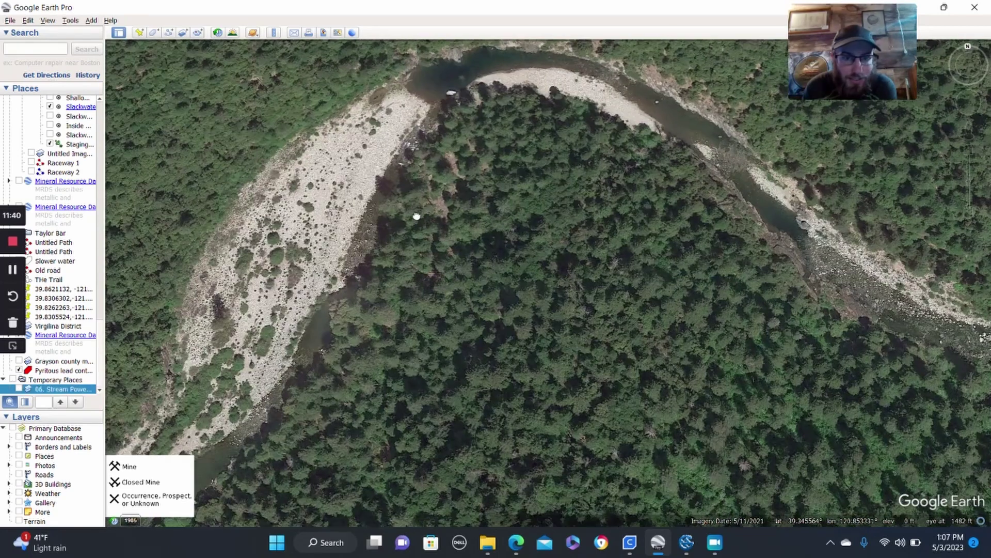
left_click(19, 390)
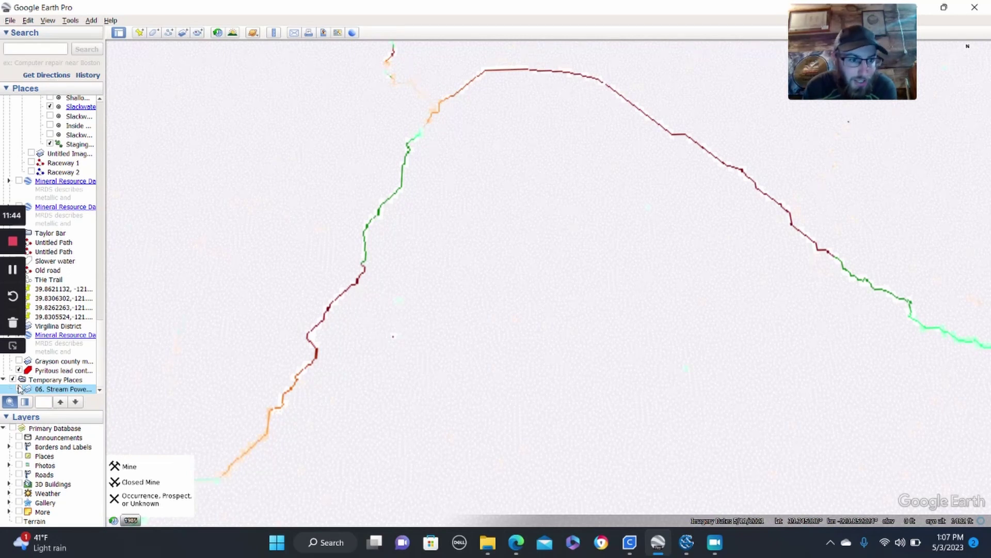
left_click(19, 390)
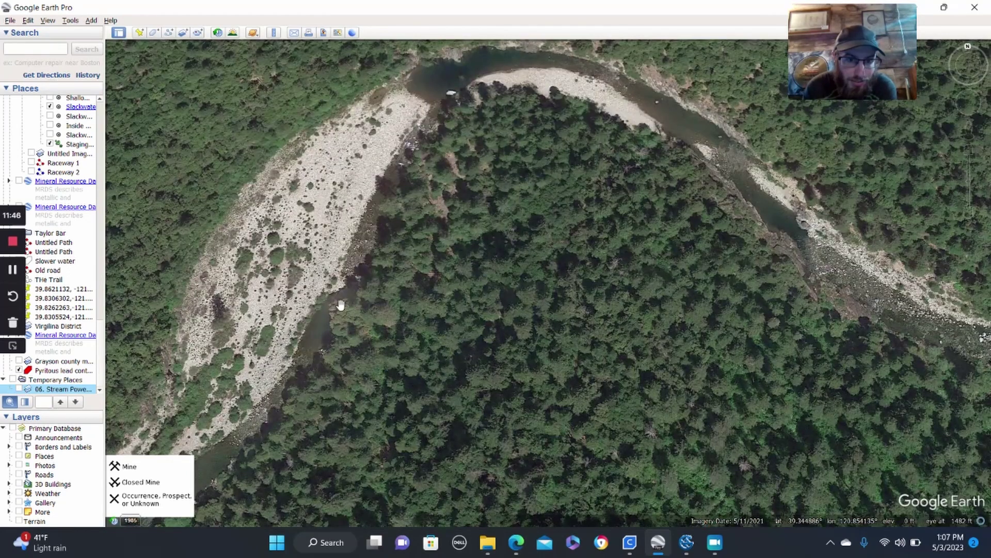
- Pan along further stretches of the river and centre another bend
left_click_drag(569, 356, 522, 345)
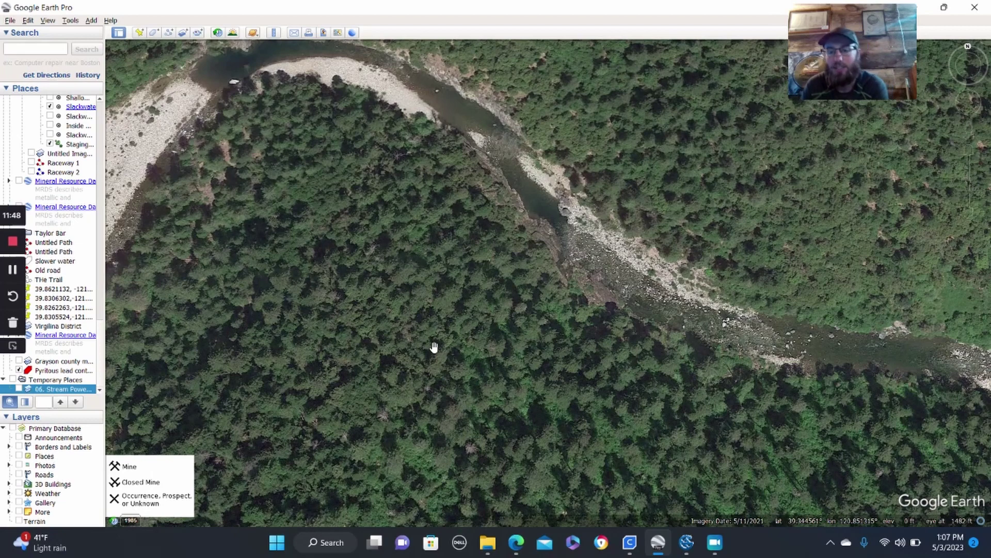
scroll(515, 339, "down", 3)
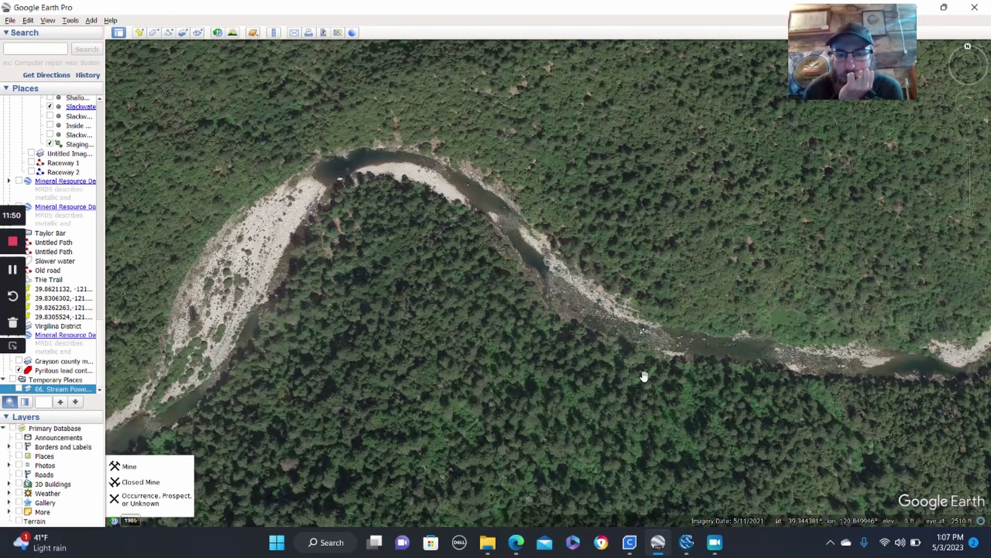
left_click_drag(644, 377, 454, 327)
left_click_drag(710, 339, 532, 389)
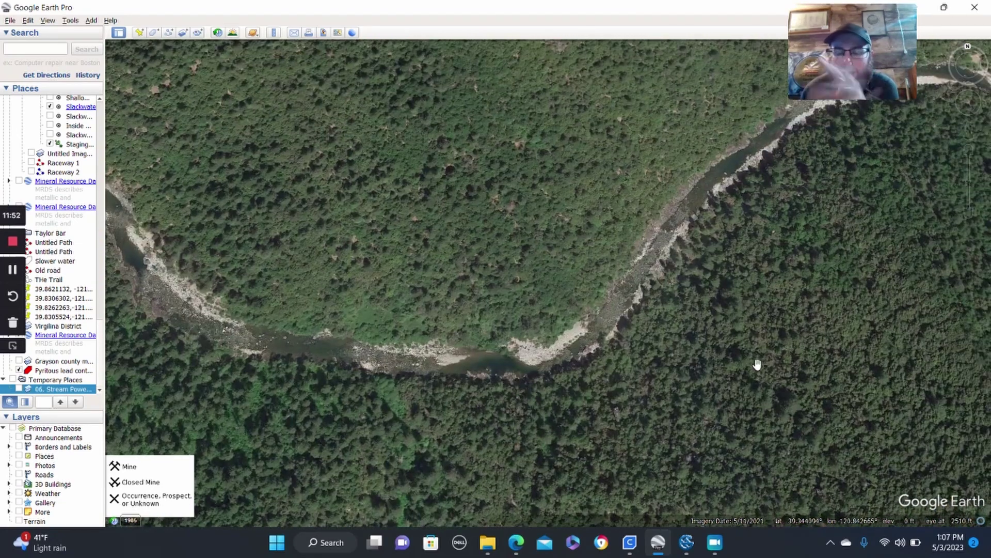
left_click_drag(779, 332, 646, 361)
left_click_drag(664, 293, 589, 316)
scroll(607, 309, "up", 2)
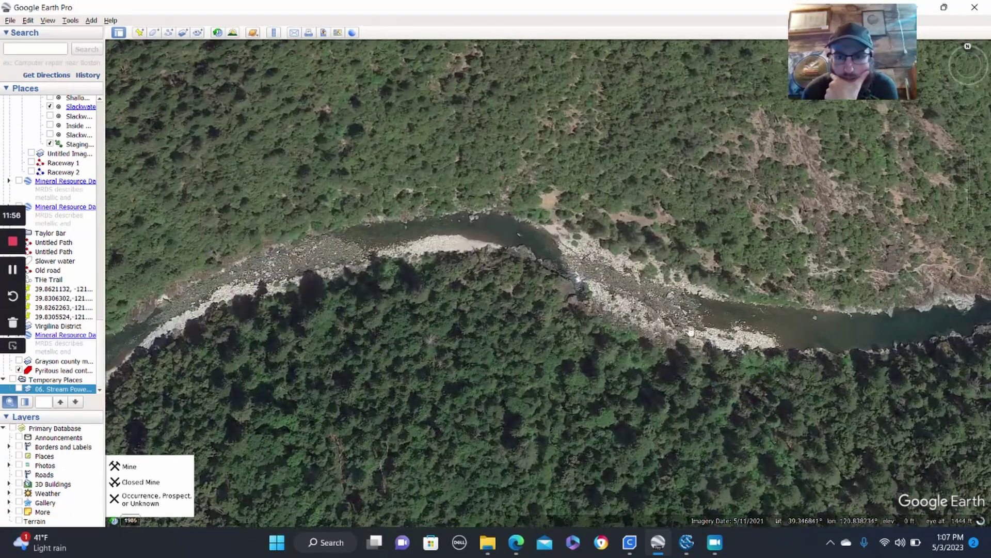
left_click(19, 390)
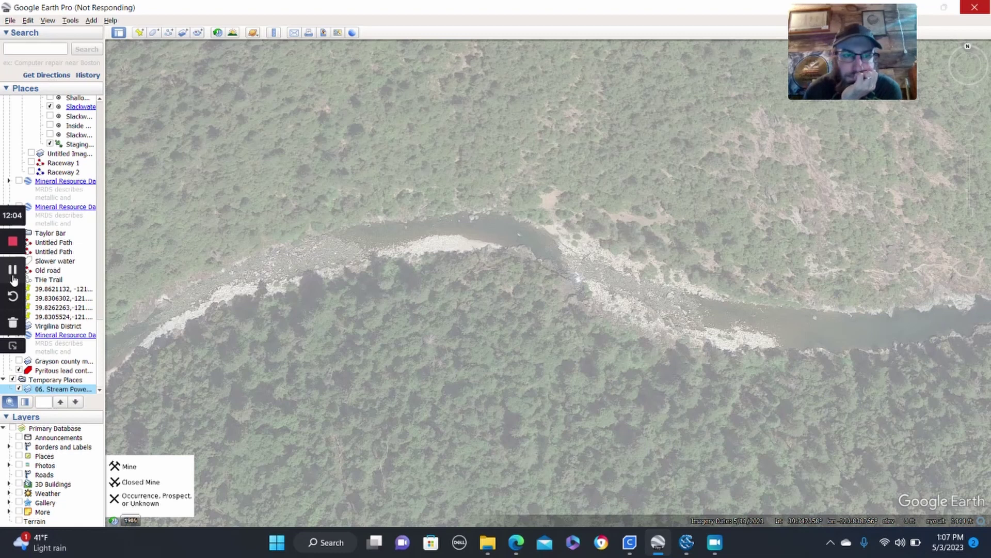
left_click(12, 277)
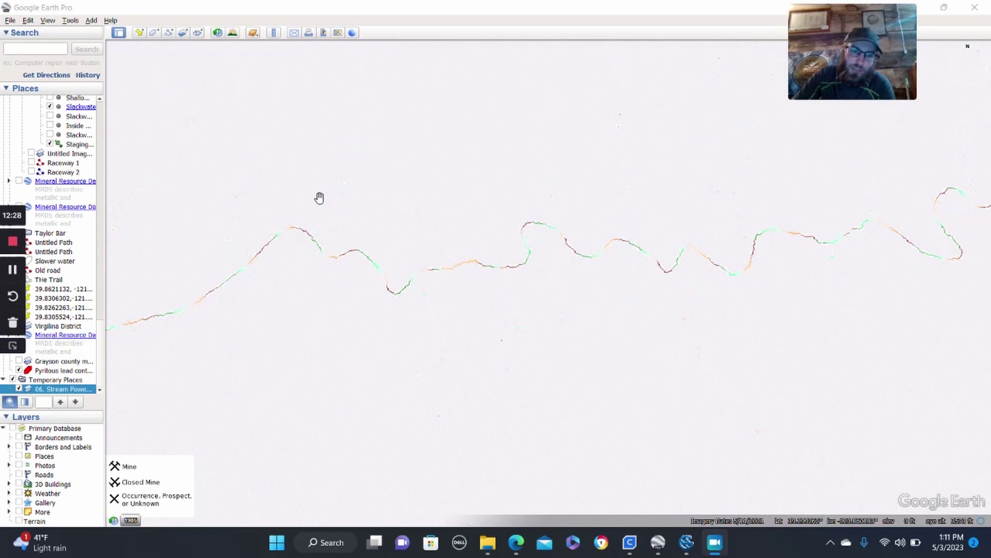
- Follow the red, orange and green stream power river line to a further stretch
left_click_drag(267, 371, 453, 322)
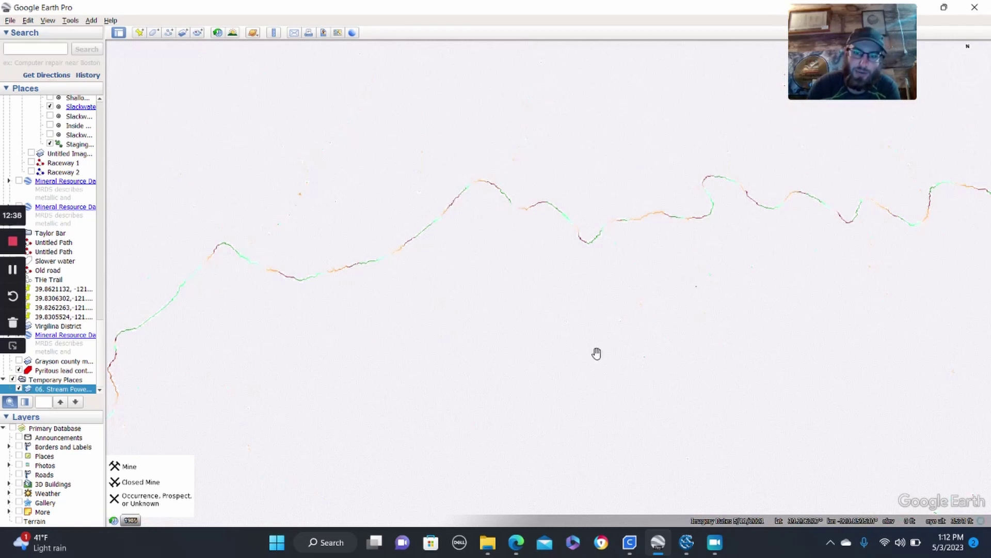
left_click_drag(259, 357, 427, 295)
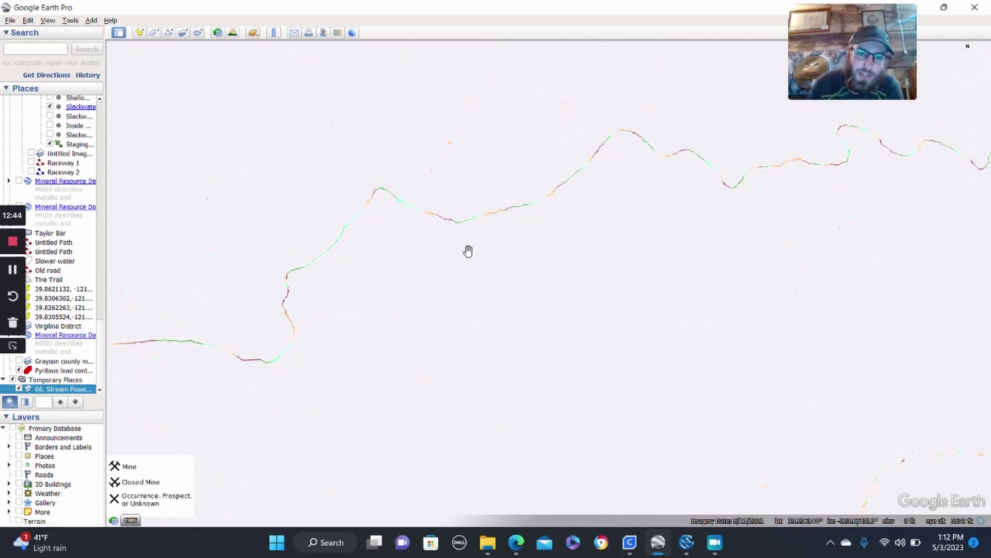
left_click_drag(377, 347, 467, 312)
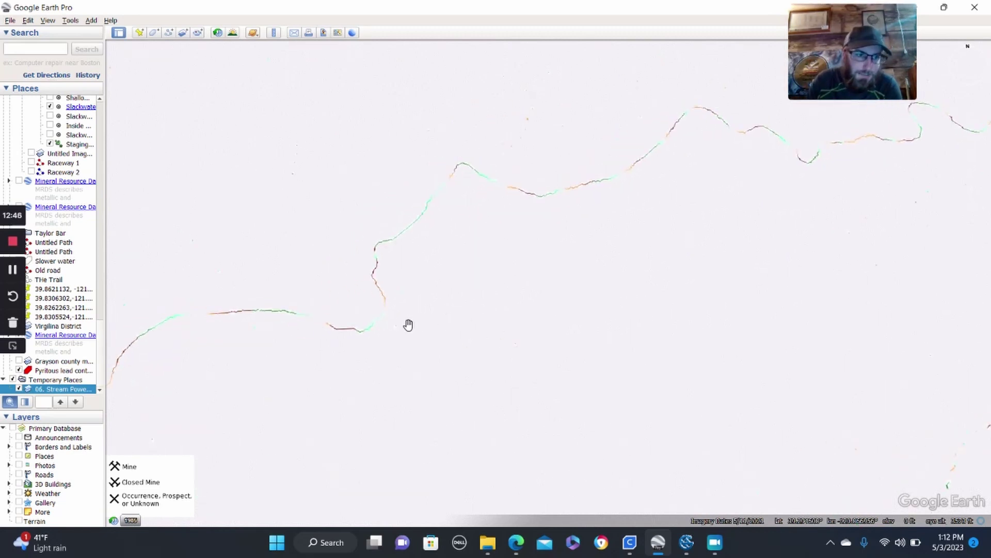
- Hide the overlay, zoom to the waterfall beside the winding road, then turn the overlay back on
left_click(19, 389)
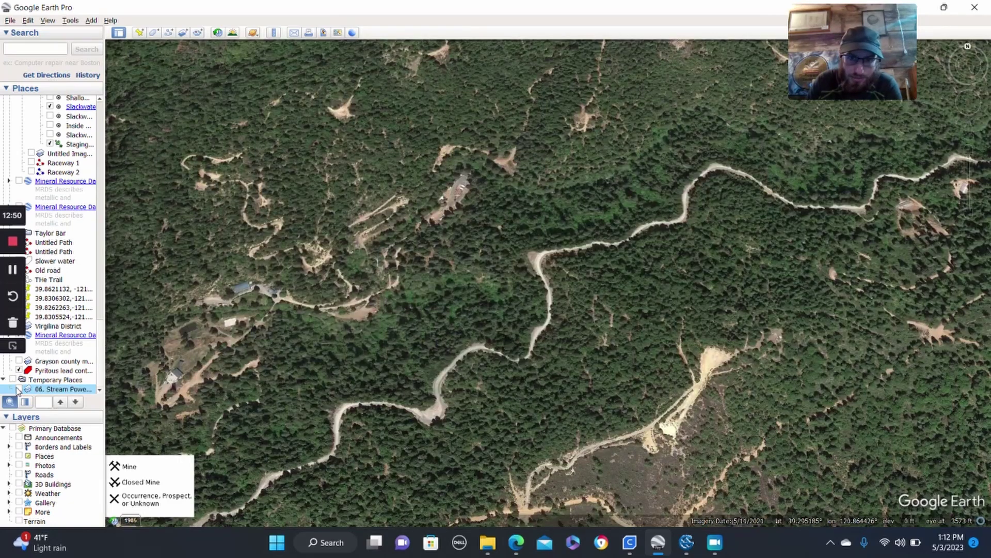
left_click_drag(761, 215, 605, 354)
left_click_drag(852, 318, 513, 324)
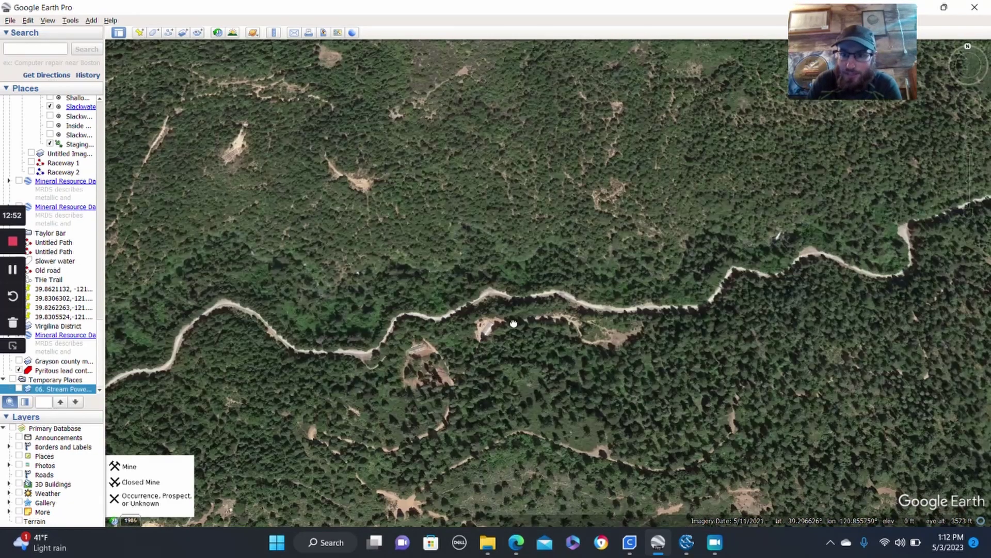
scroll(781, 249, "up", 5)
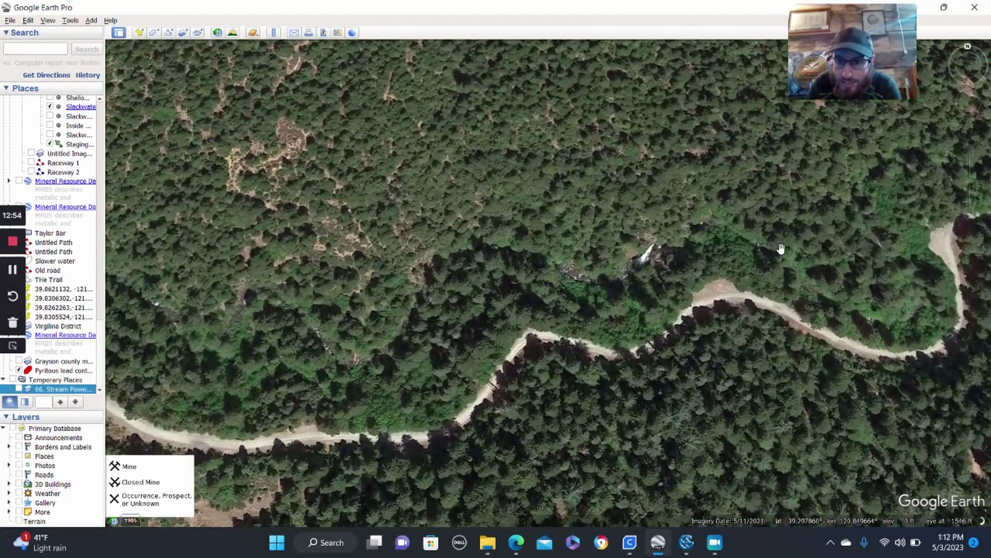
left_click_drag(757, 276, 669, 292)
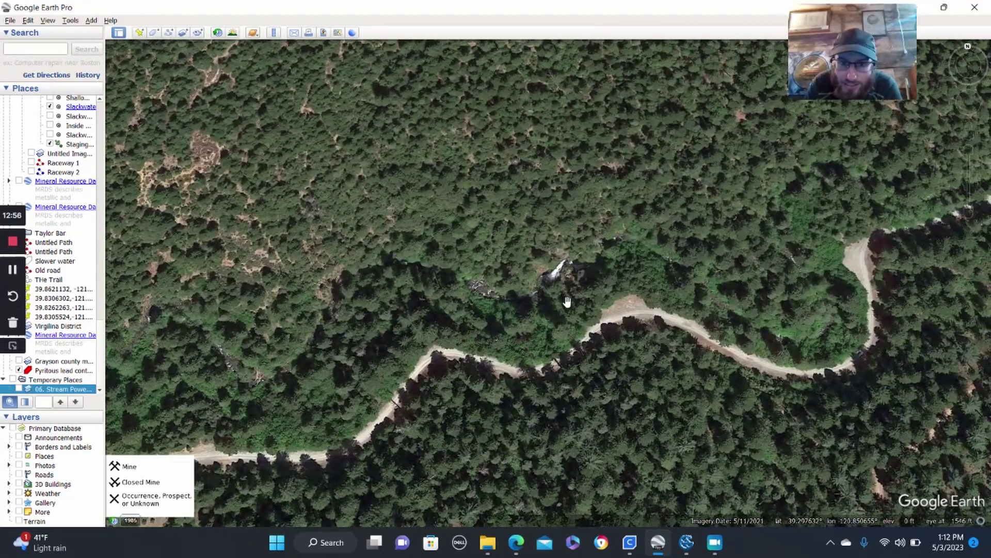
left_click(19, 388)
left_click(20, 389)
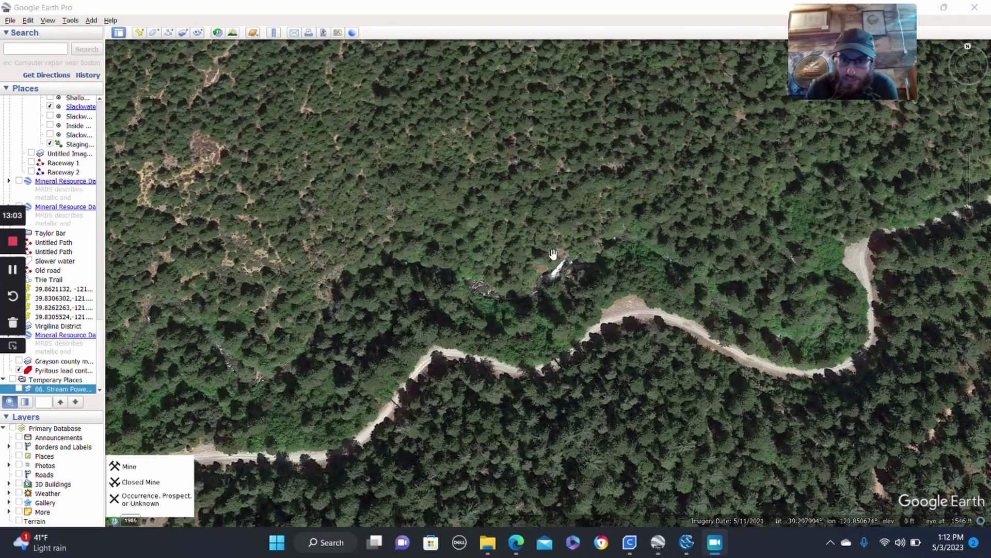
left_click(19, 389)
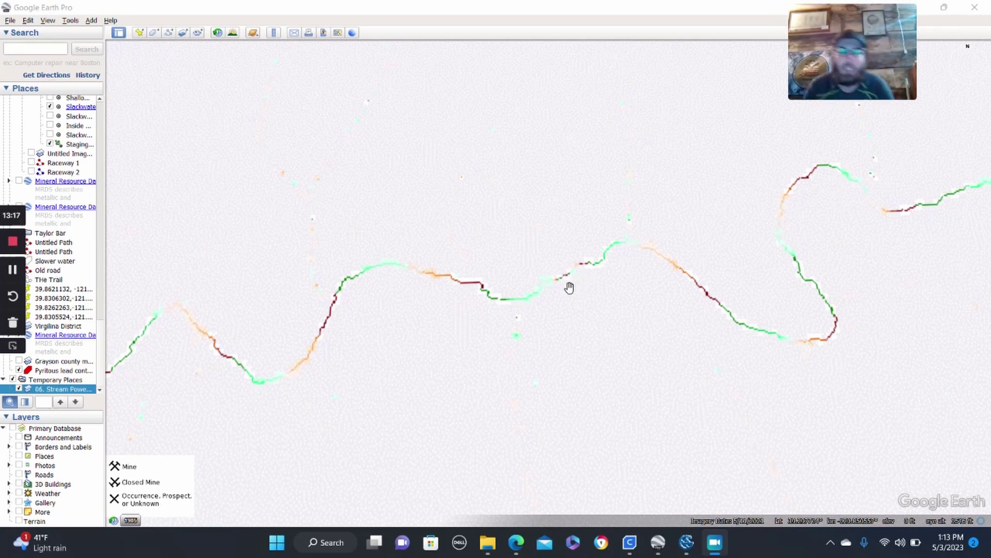
- Zoom out and pan to a dark-red river reach where a green-and-orange tributary joins
scroll(532, 288, "down", 5)
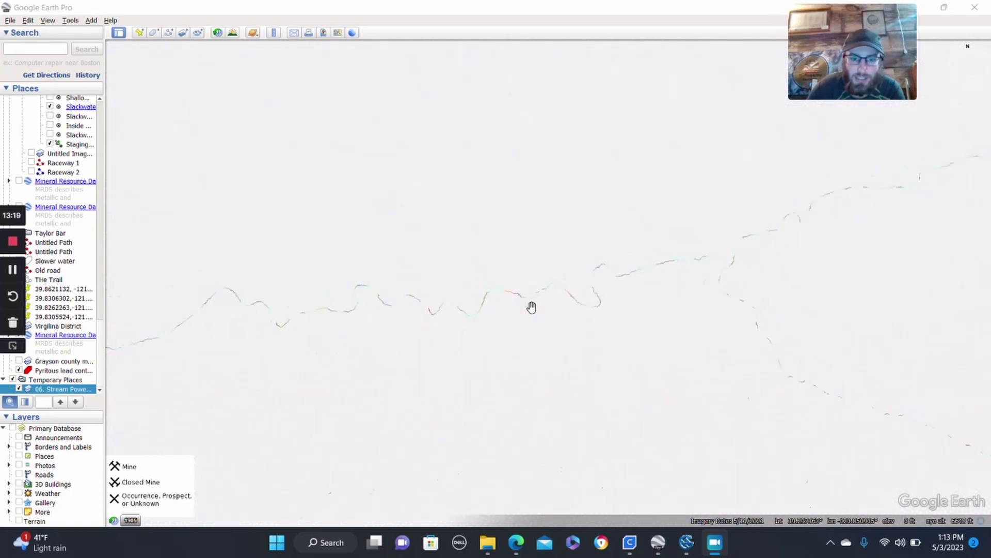
scroll(517, 282, "down", 3)
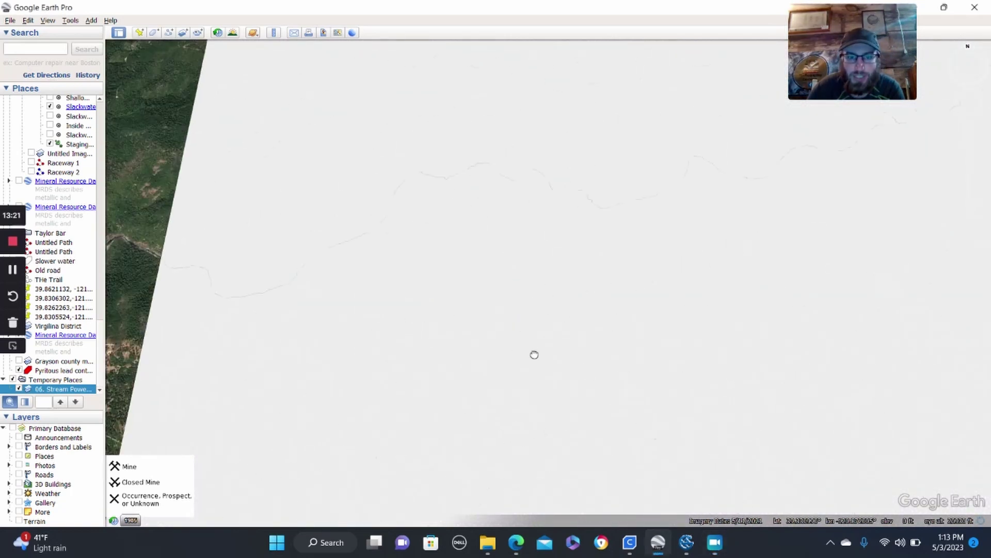
scroll(465, 243, "up", 5)
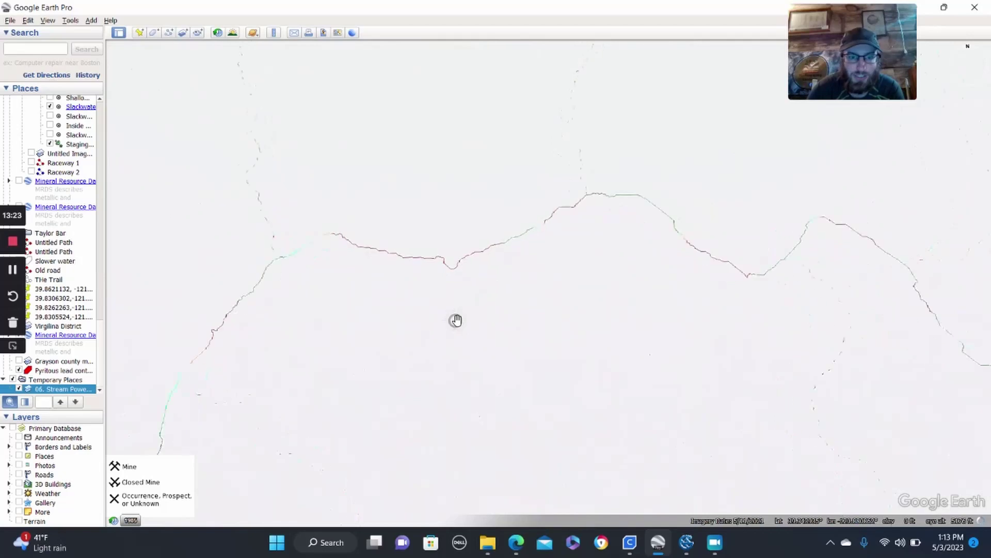
left_click_drag(424, 246, 463, 308)
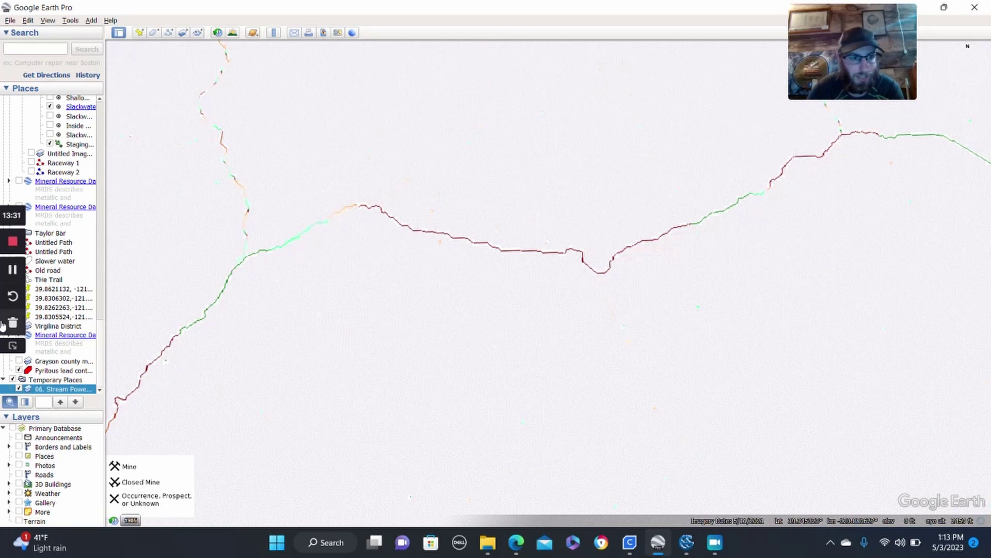
- Toggle the 06. Stream Power overlay off and on while zooming to compare it with the river imagery
left_click(19, 388)
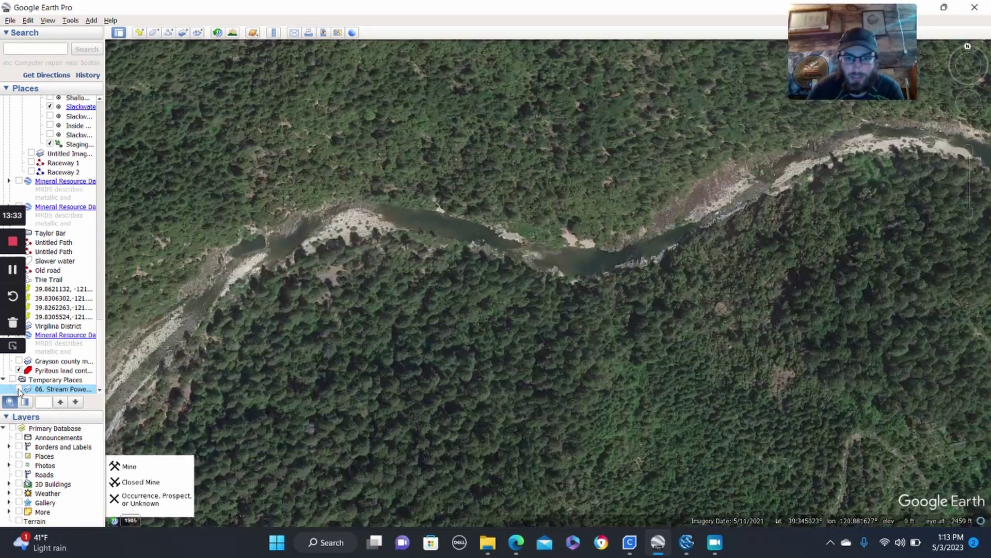
left_click(19, 389)
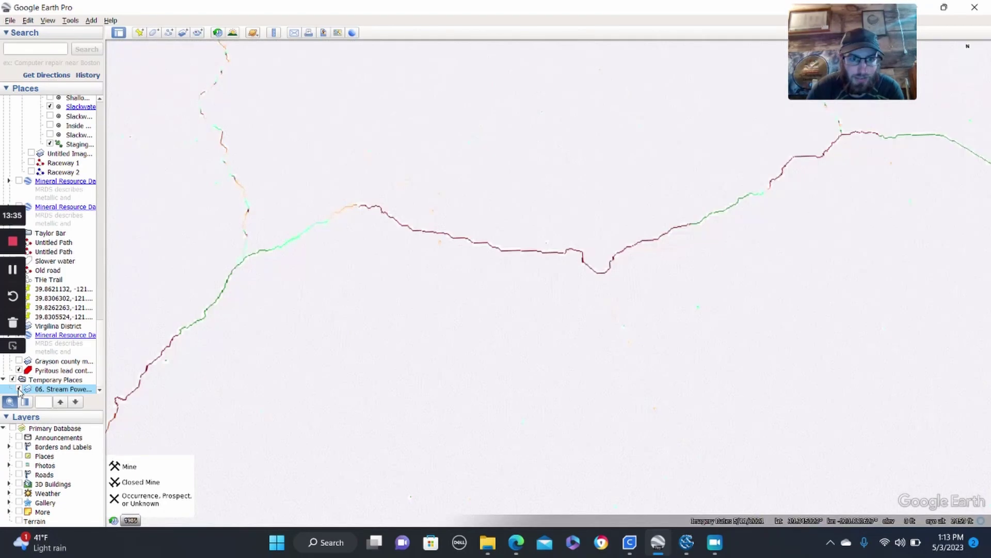
left_click(19, 389)
scroll(346, 265, "up", 3)
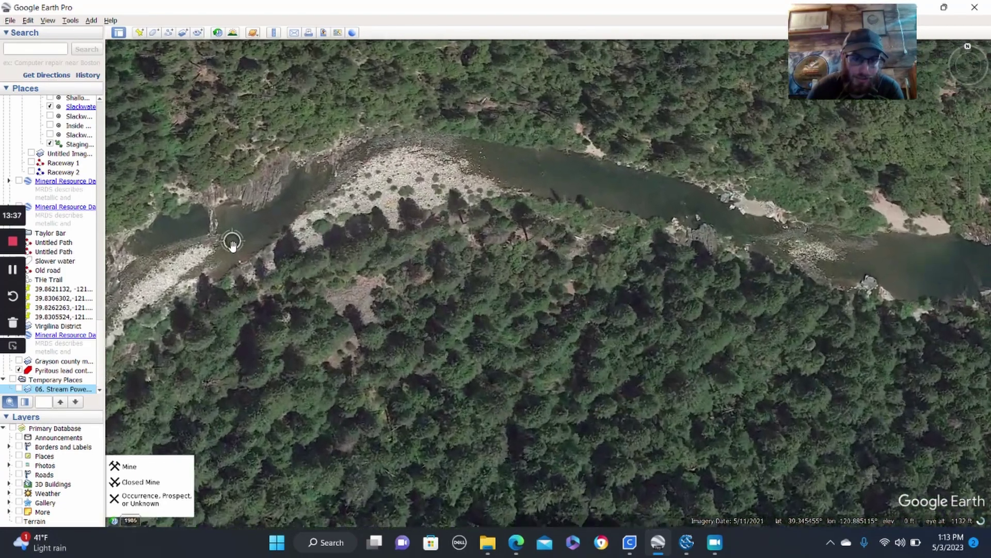
scroll(365, 297, "up", 2)
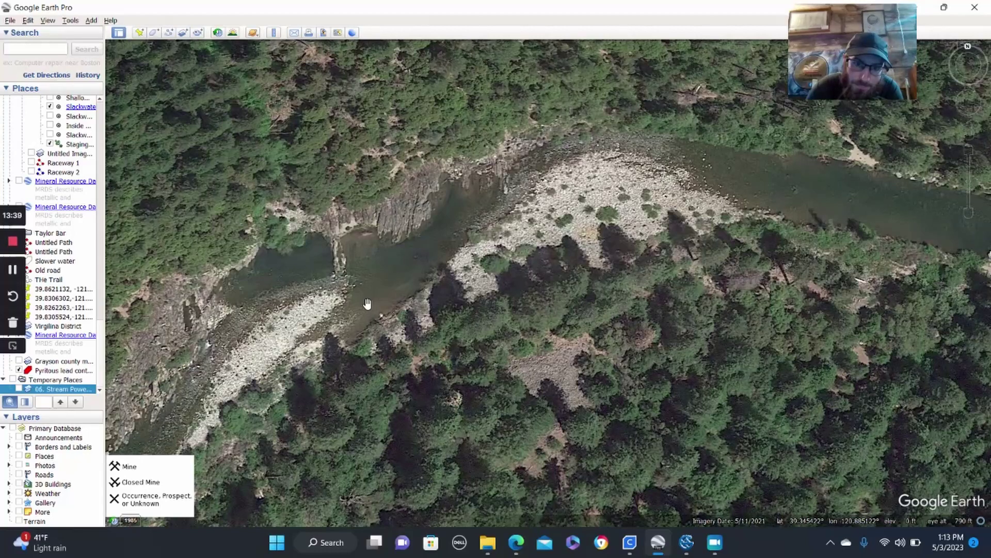
scroll(524, 371, "down", 2)
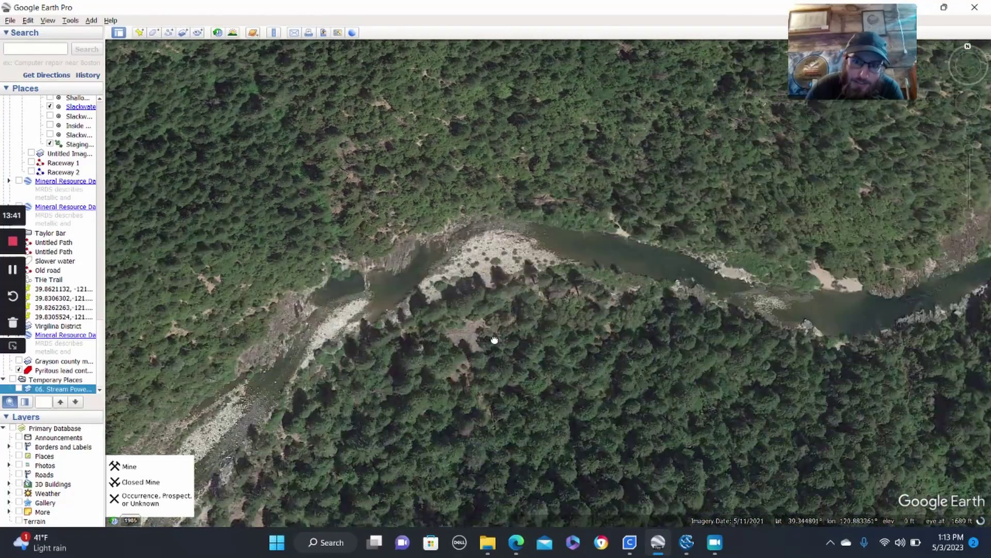
scroll(303, 268, "down", 2)
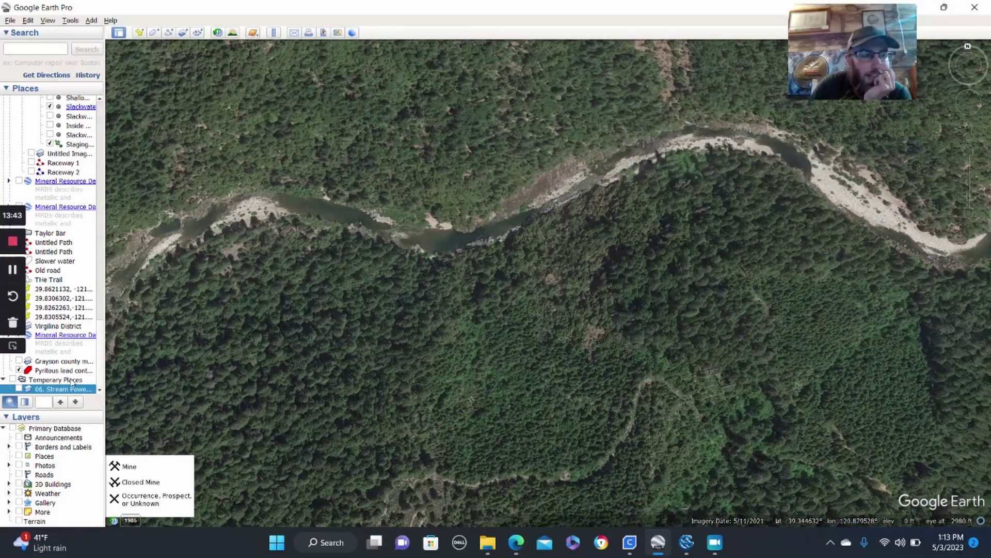
left_click(19, 389)
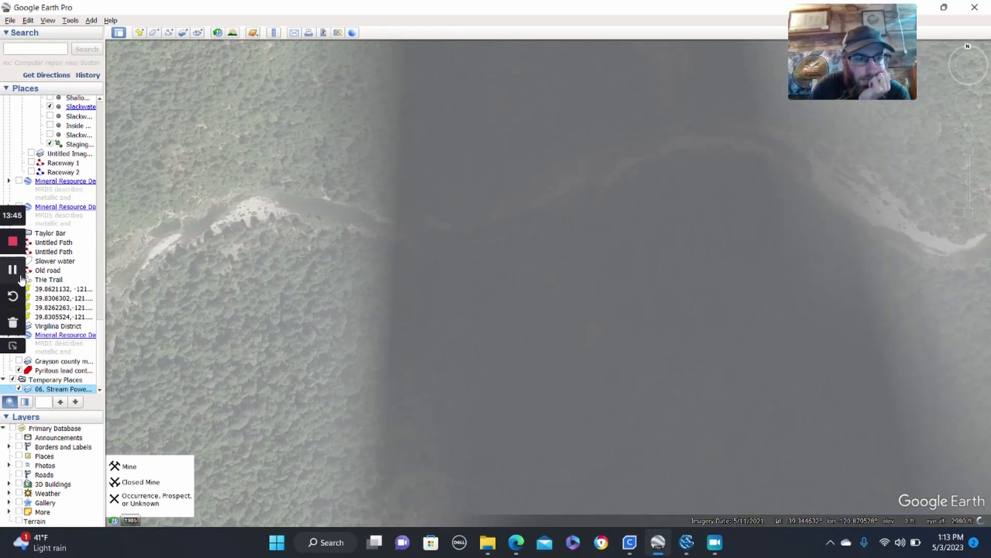
left_click(16, 278)
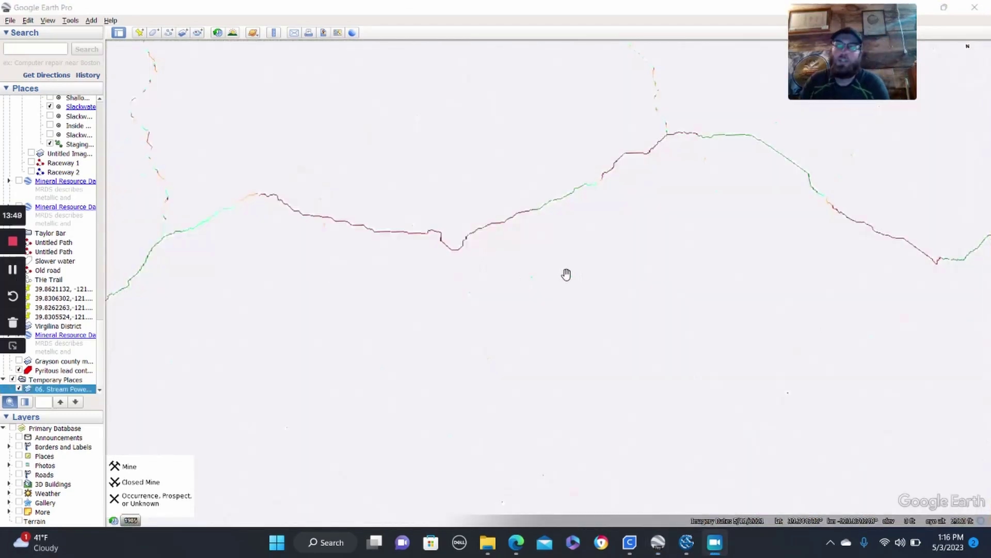
- Follow the stream line to the gravel-barred river bend, hiding and reshowing the overlay there
left_click_drag(602, 255, 465, 330)
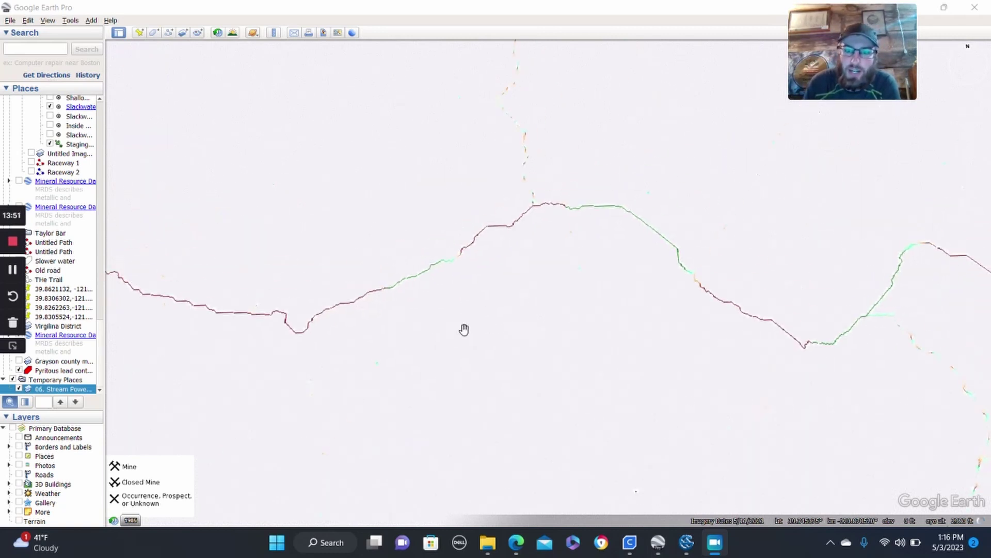
scroll(568, 316, "down", 3)
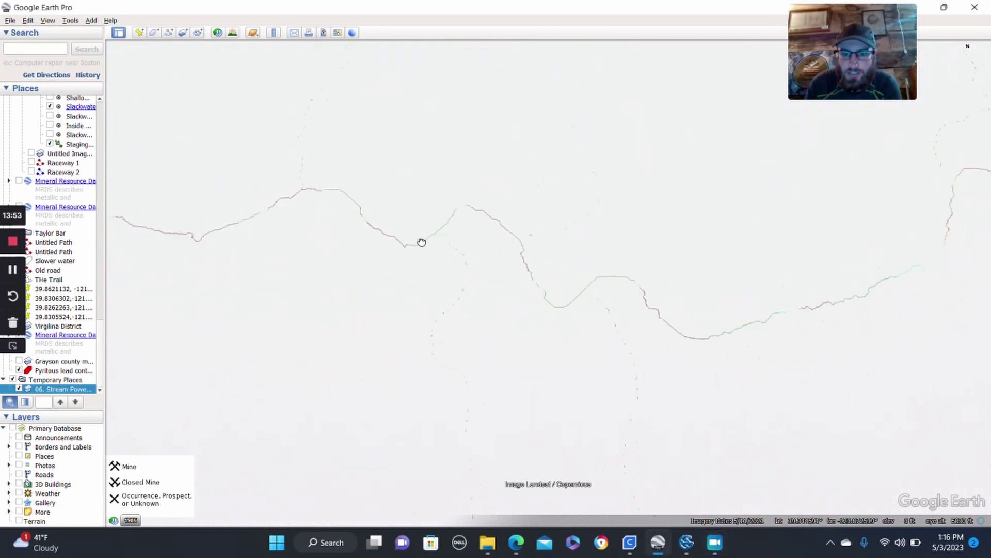
scroll(513, 270, "down", 3)
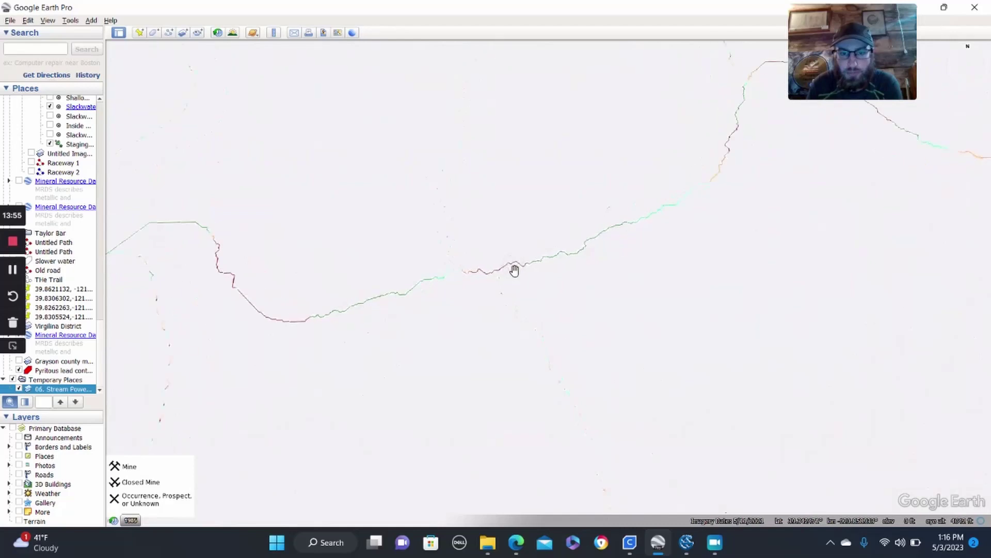
left_click_drag(496, 272, 303, 353)
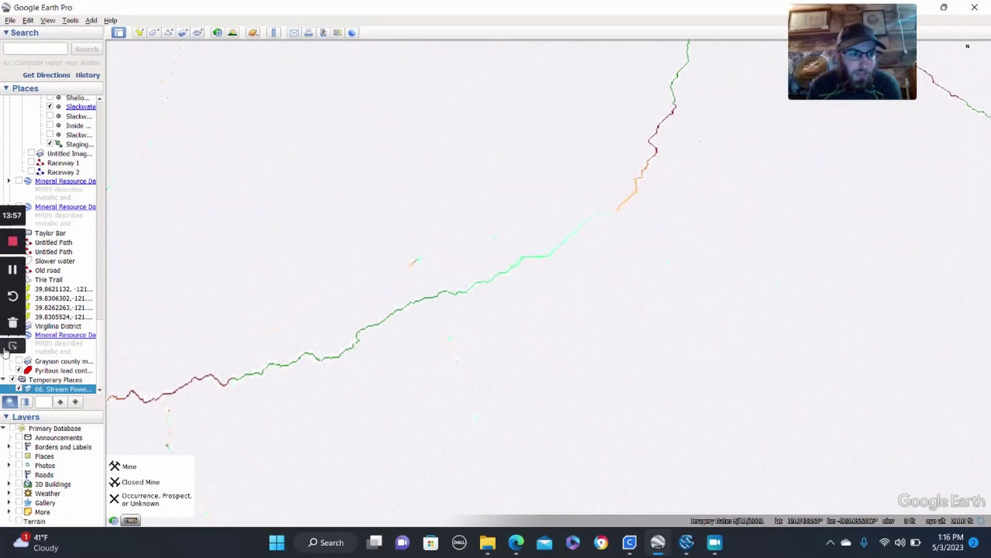
left_click(19, 389)
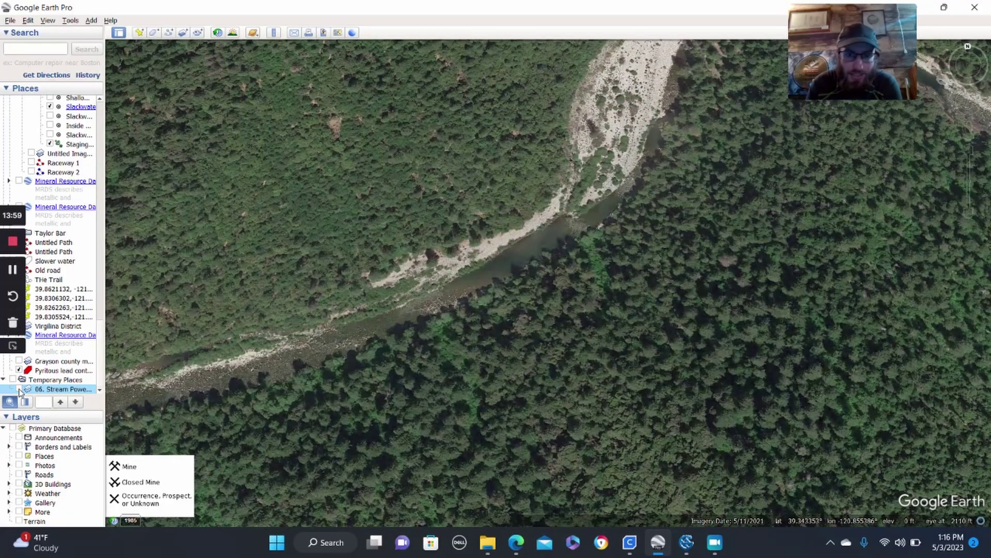
left_click_drag(571, 160, 577, 323)
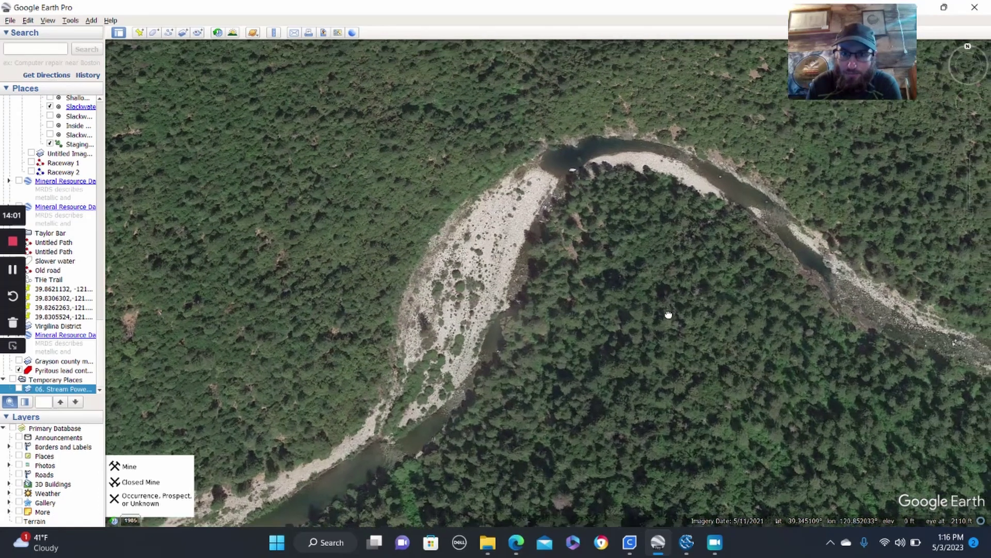
left_click_drag(669, 314, 528, 335)
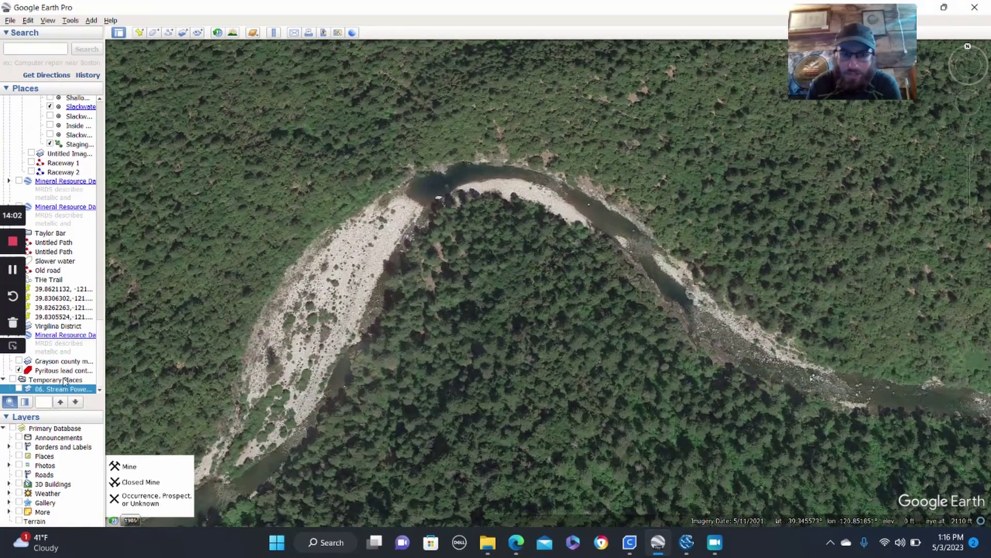
left_click(19, 389)
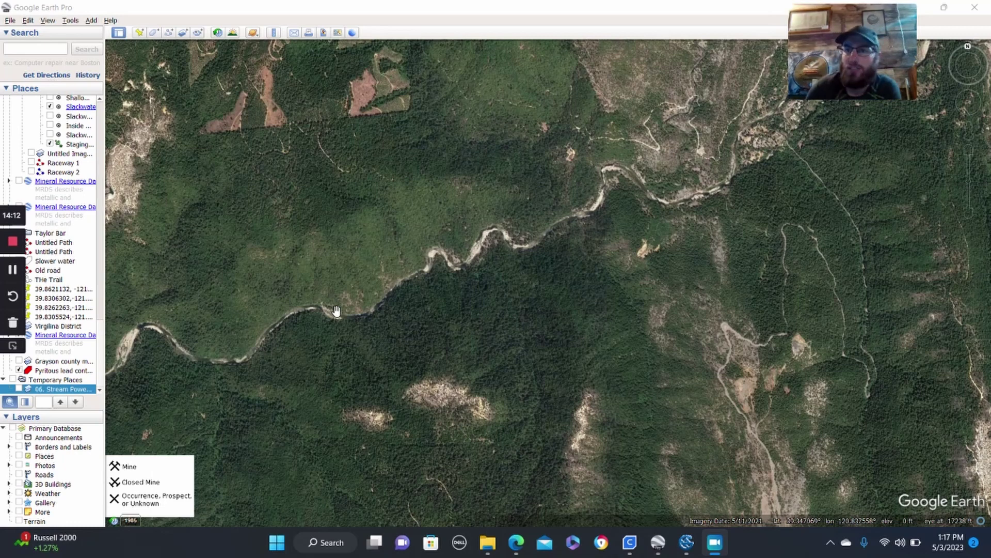
- Zoom out slightly and turn the stream power overlay on over the branching streams
scroll(518, 214, "up", 2)
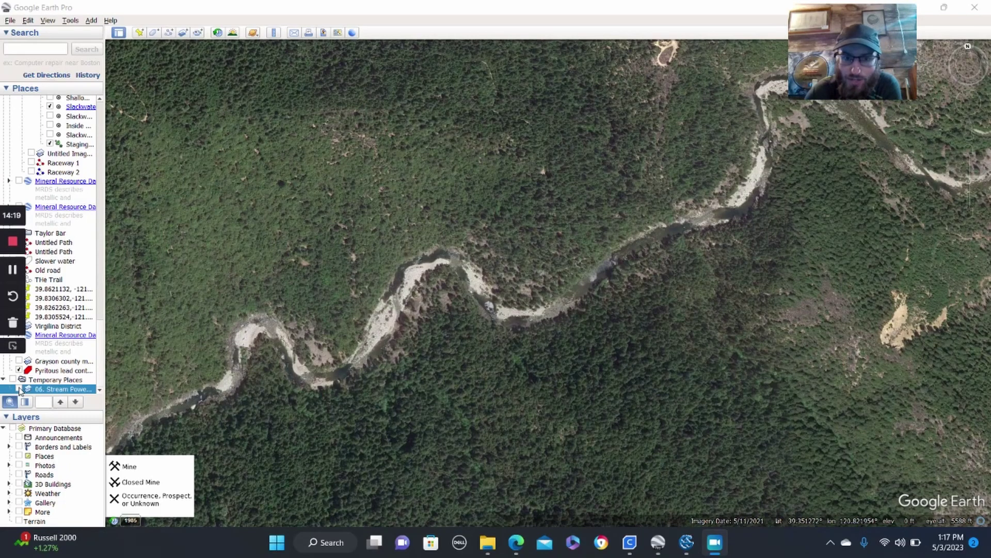
left_click(19, 388)
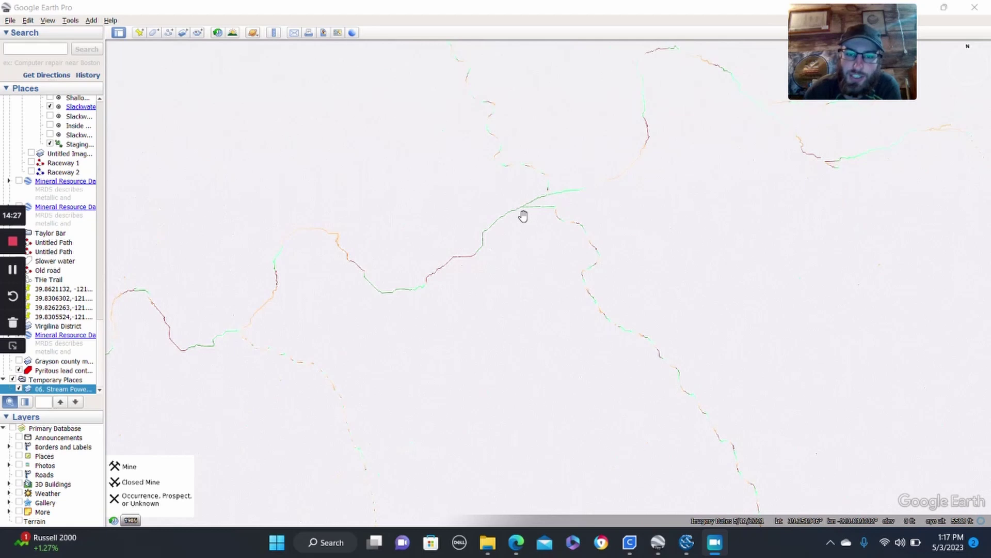
scroll(532, 212, "up", 3)
left_click_drag(528, 244, 519, 277)
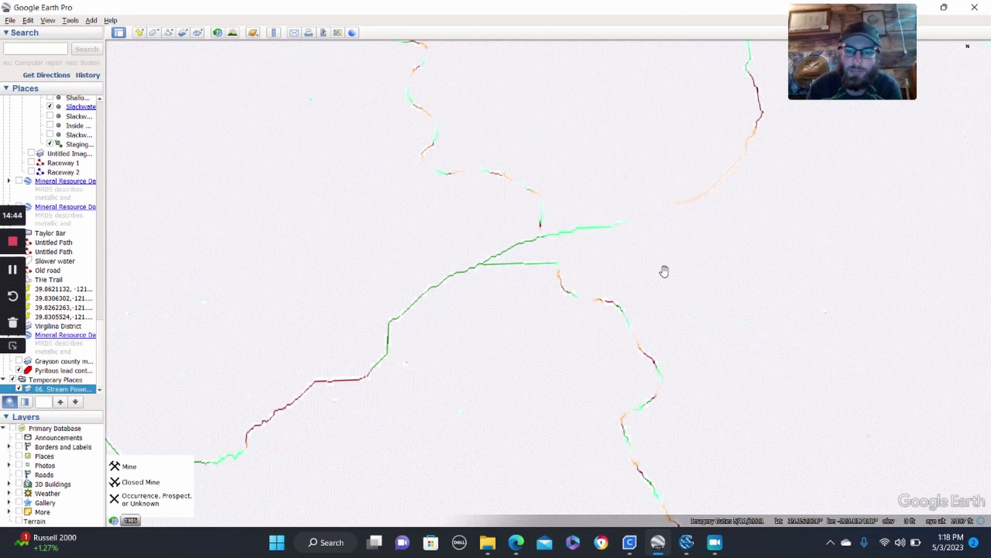
scroll(626, 277, "down", 1)
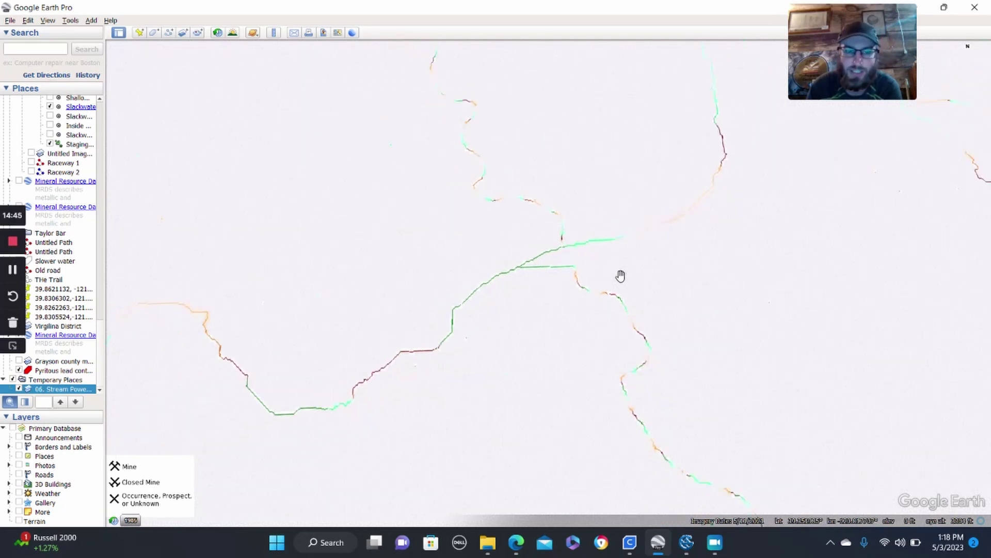
left_click(13, 272)
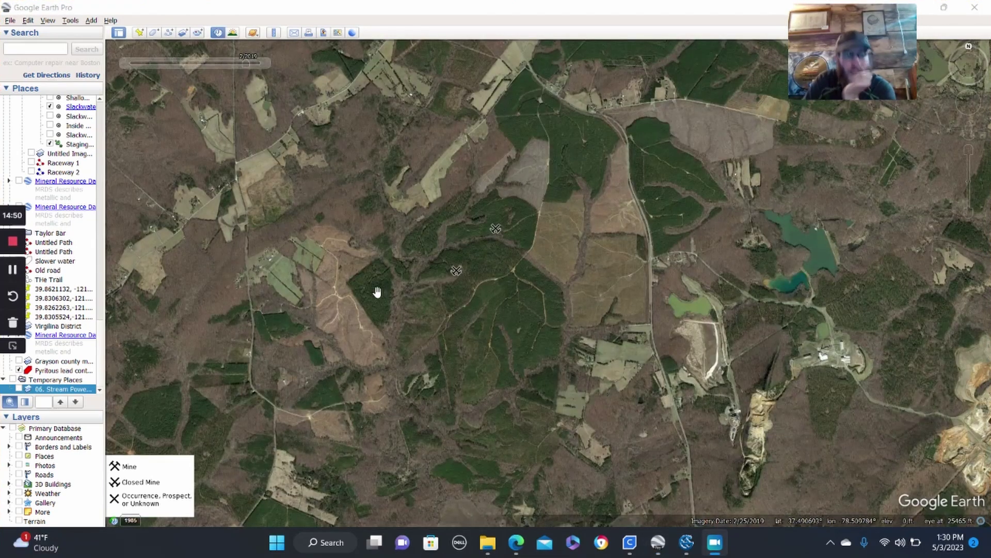
- Recentre the Virginia view on the mine sites, zoom out, and turn on the Stream Power overlay
left_click_drag(622, 349, 597, 319)
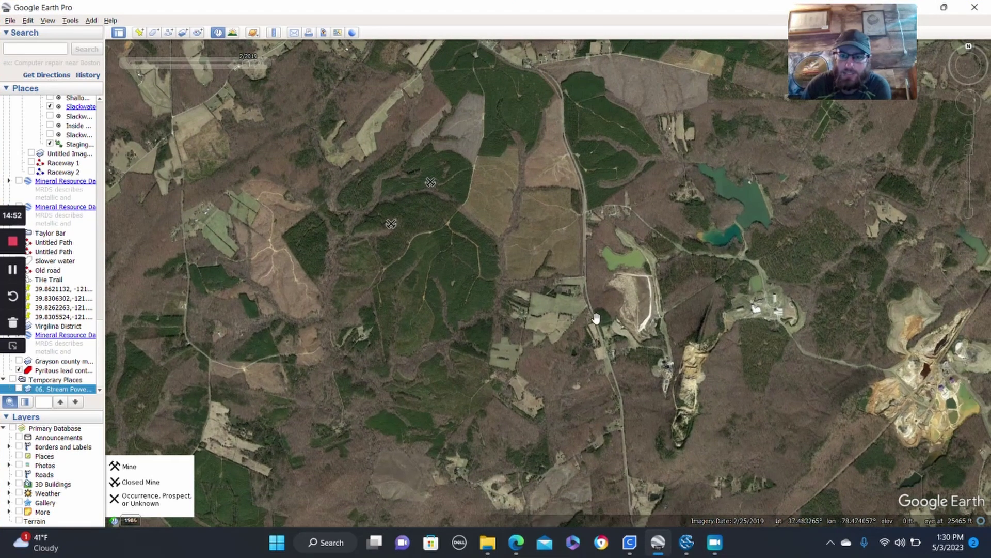
scroll(595, 318, "down", 3)
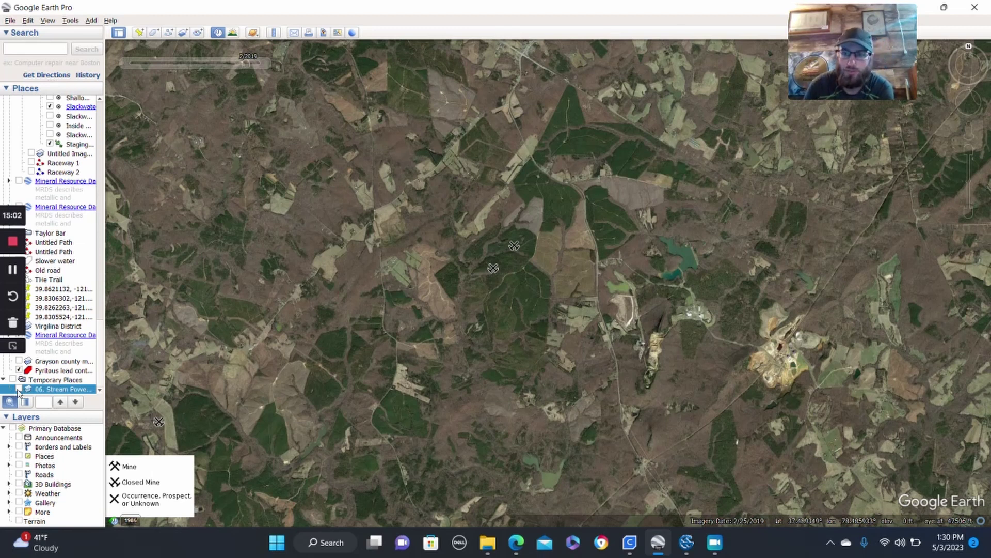
left_click(19, 389)
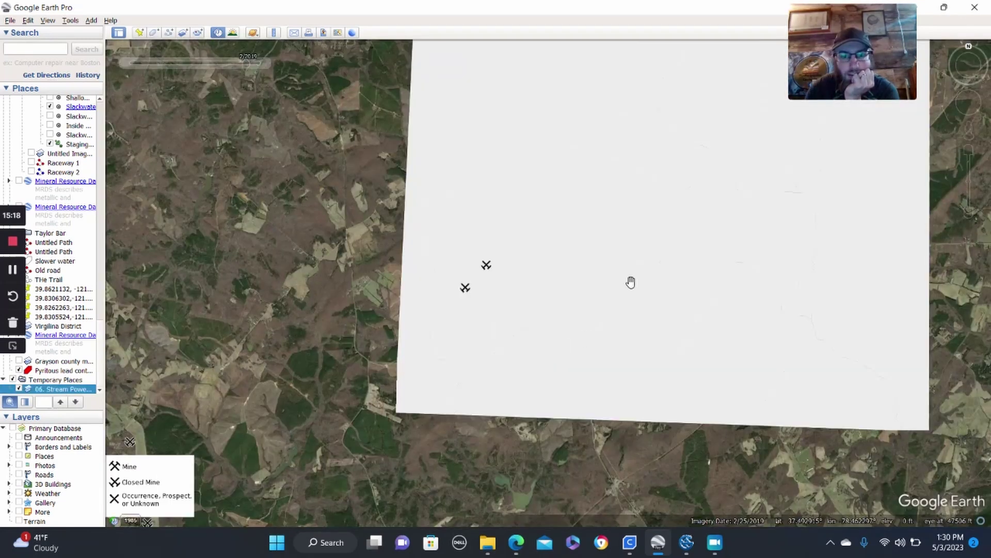
- Zoom into the overlay around the mine symbols and switch it off and on to compare with imagery
scroll(434, 348, "up", 5)
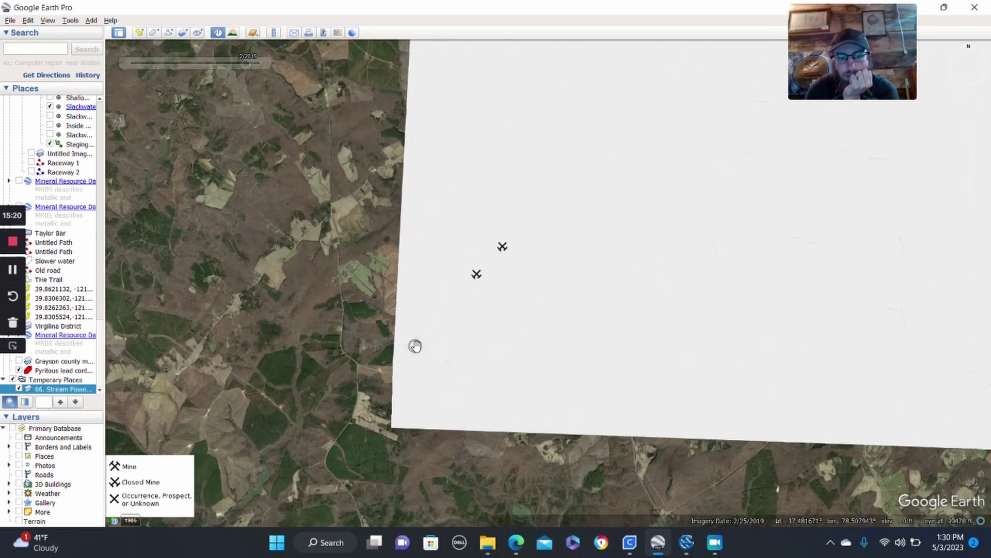
scroll(483, 346, "up", 2)
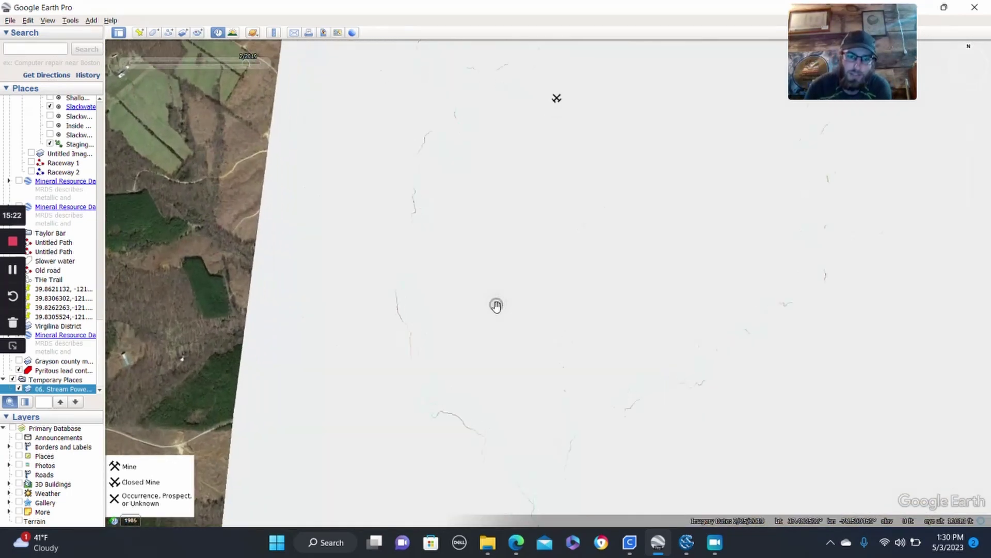
left_click_drag(497, 303, 439, 465)
left_click_drag(519, 279, 504, 332)
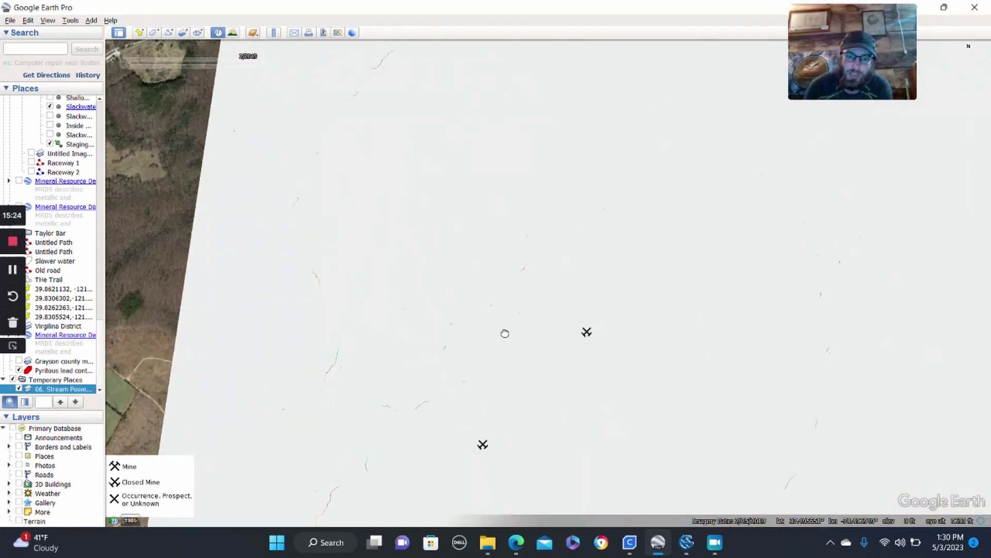
scroll(510, 330, "up", 3)
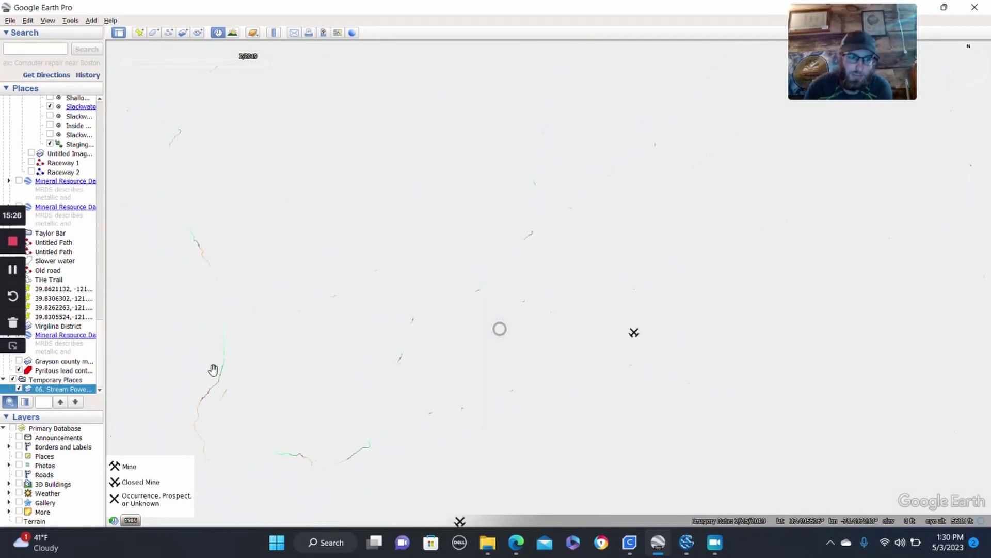
left_click(19, 389)
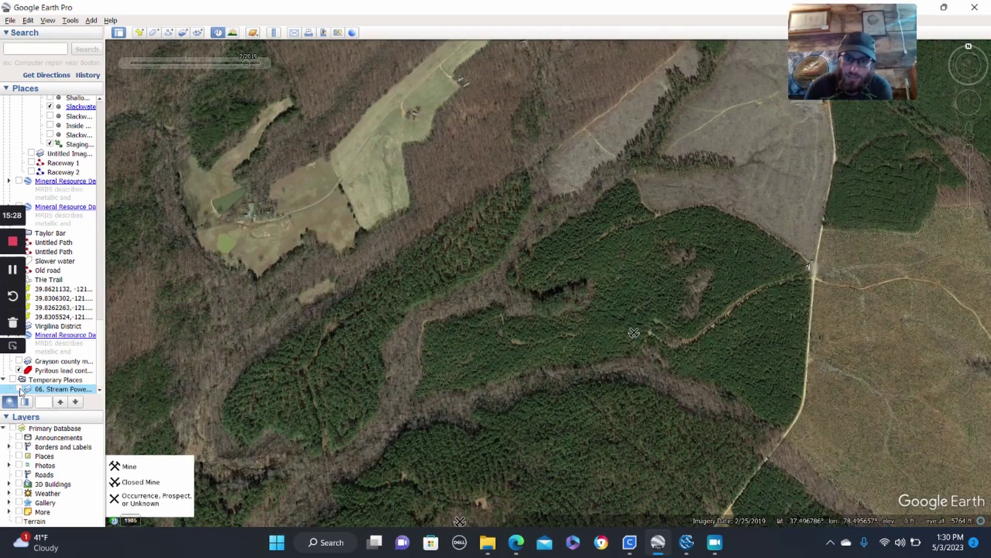
scroll(506, 356, "up", 2)
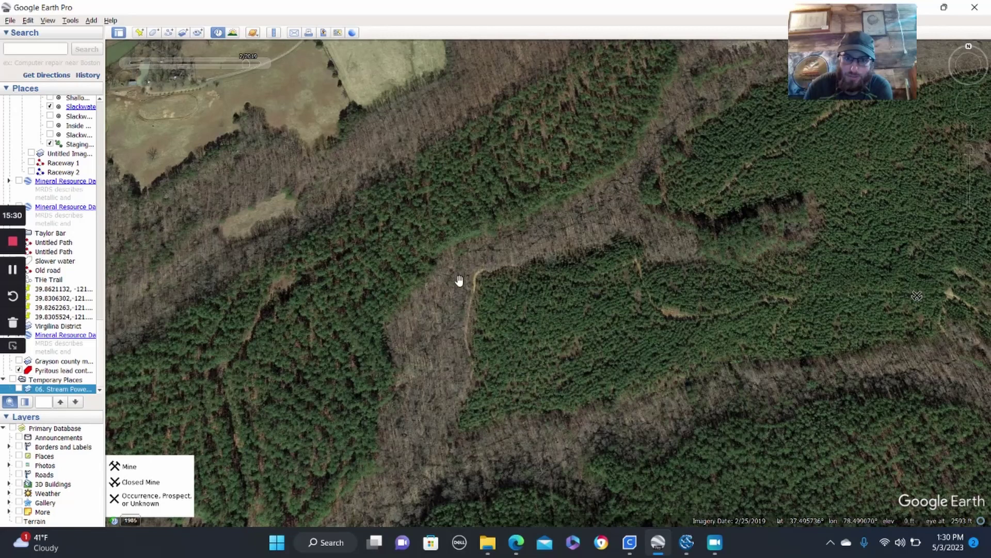
left_click(20, 390)
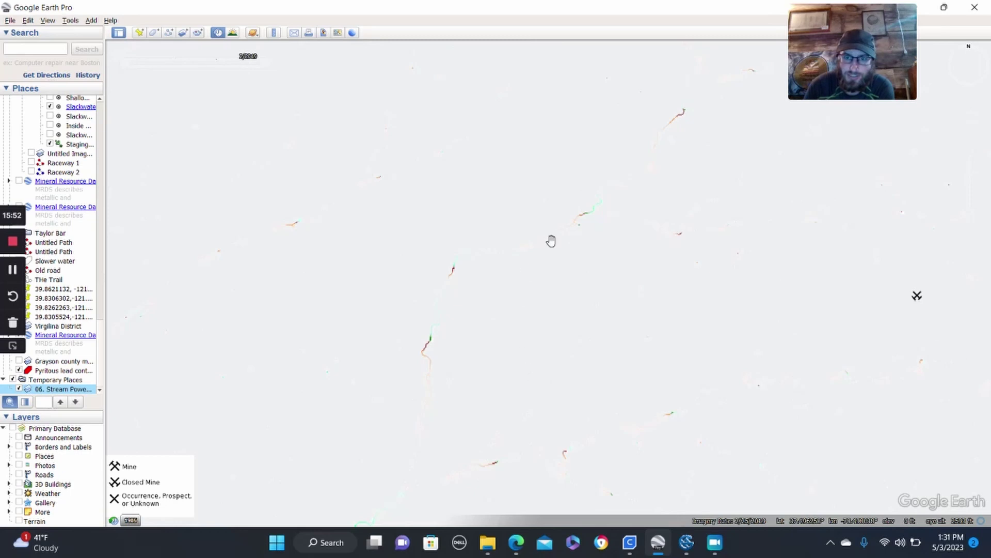
- Follow the stream network south to the branching stream, flipping the overlay off and on twice
left_click_drag(628, 368, 625, 285)
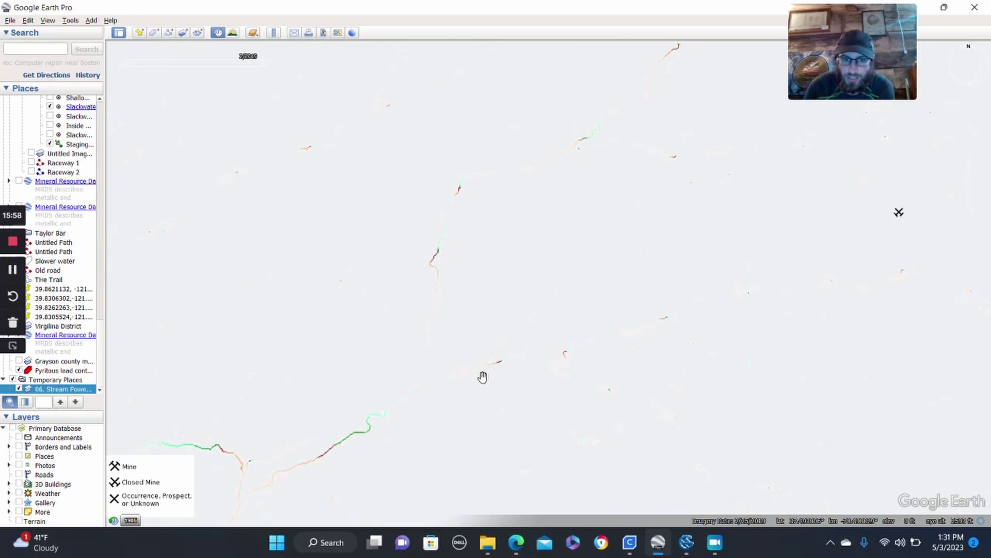
left_click_drag(482, 377, 562, 292)
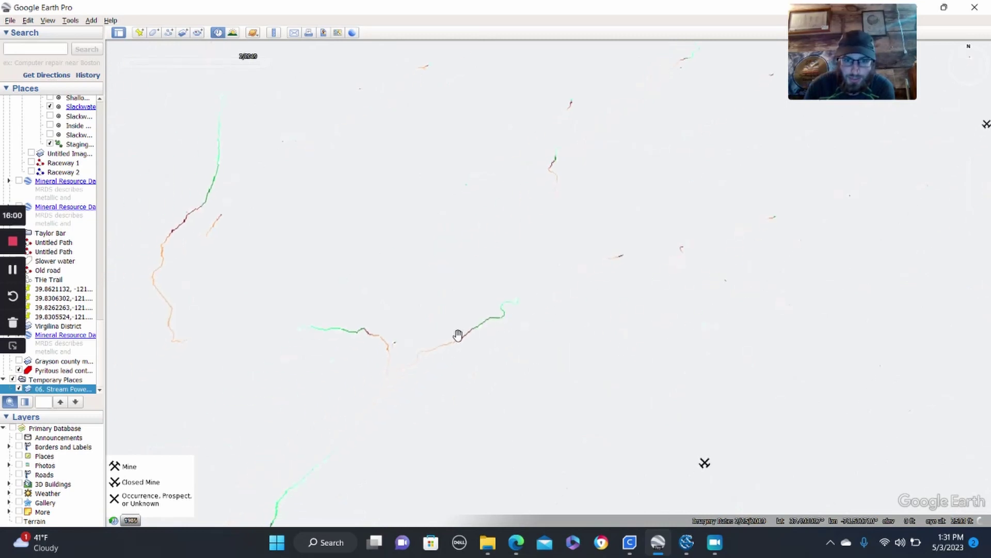
left_click_drag(478, 341, 467, 305)
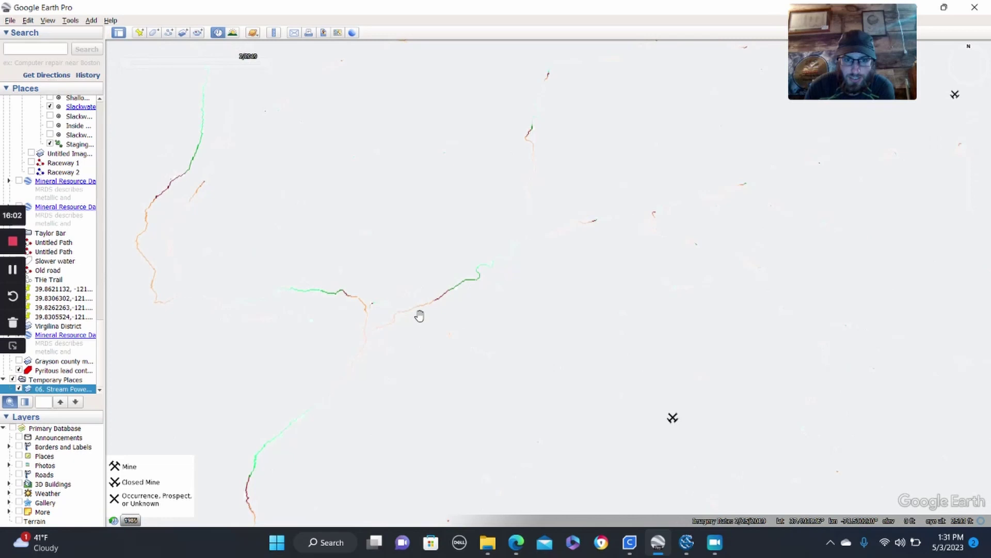
left_click(18, 390)
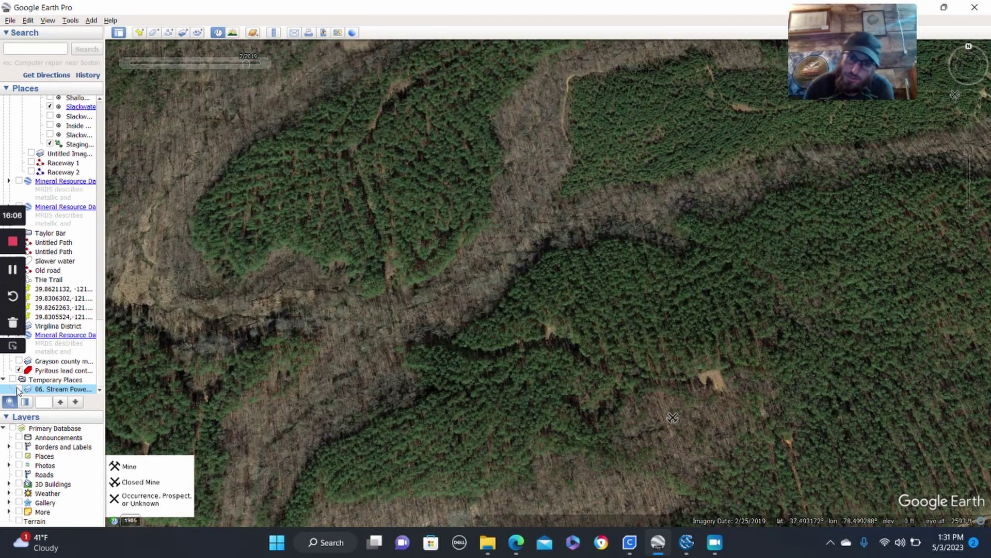
left_click(19, 389)
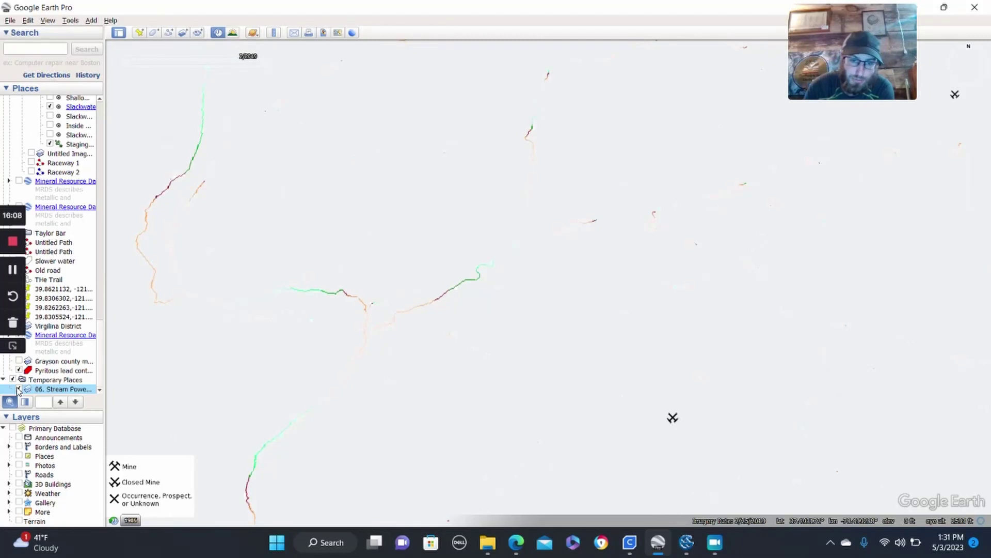
left_click(19, 389)
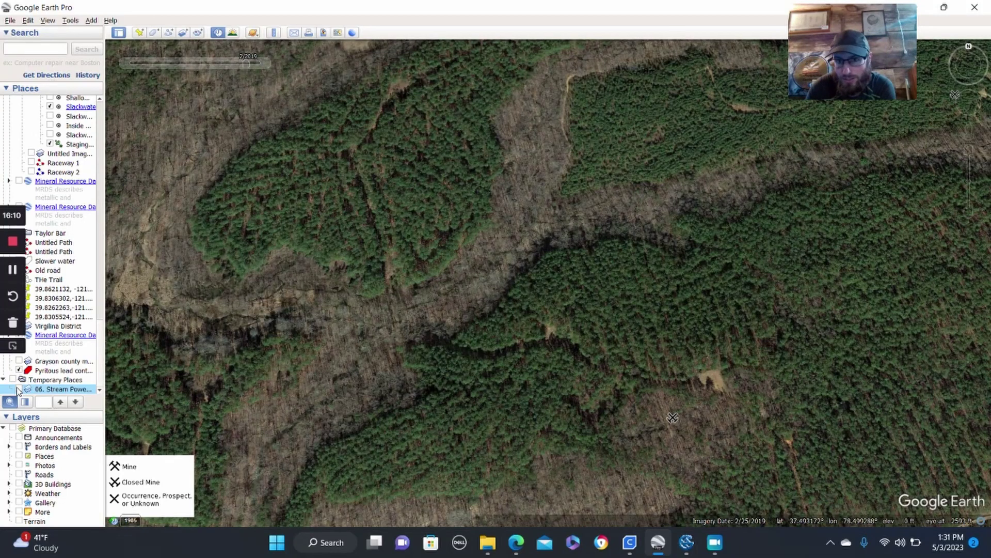
left_click(19, 389)
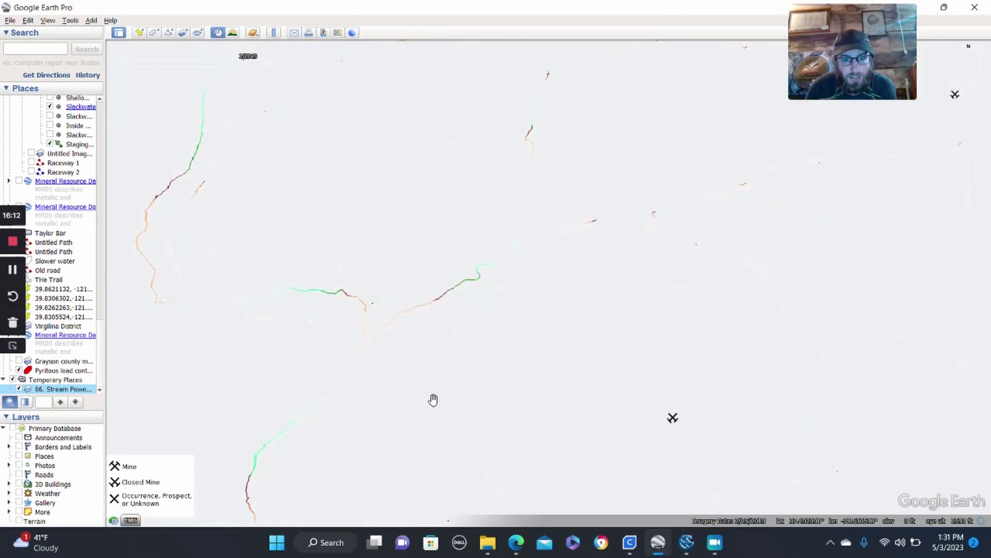
- Compare the long north–south stream with and without the overlay, then move to another overlay area
left_click_drag(434, 401, 557, 210)
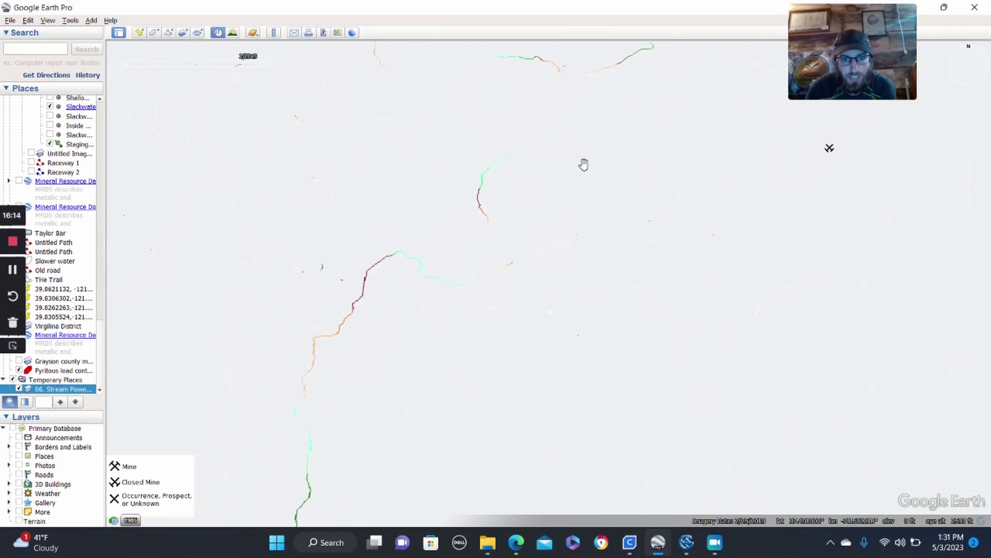
left_click_drag(367, 432, 392, 303)
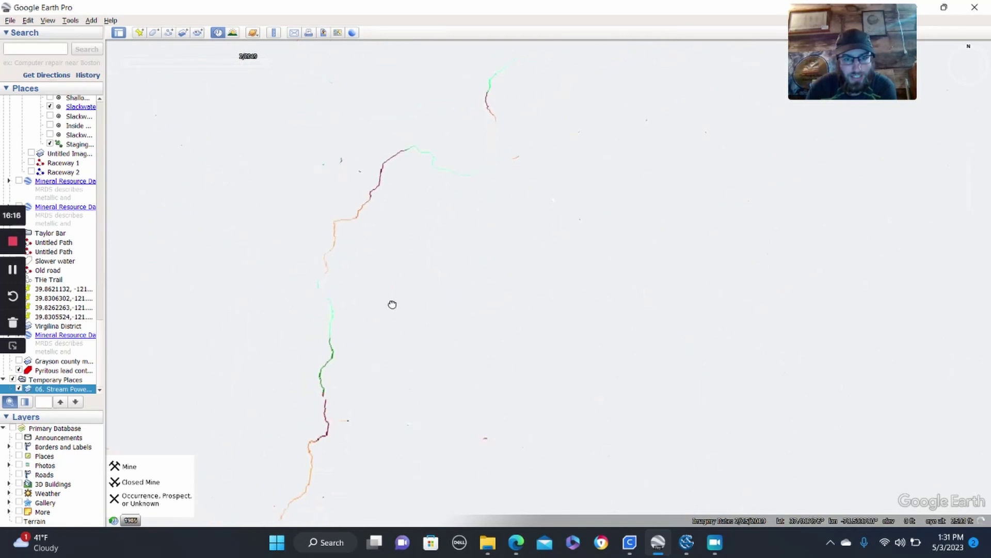
left_click(19, 389)
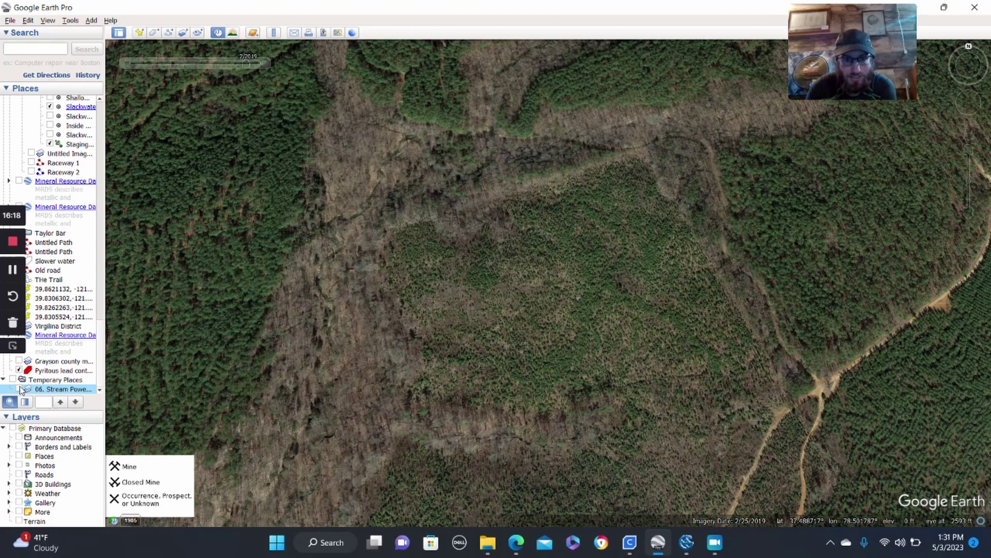
left_click(19, 389)
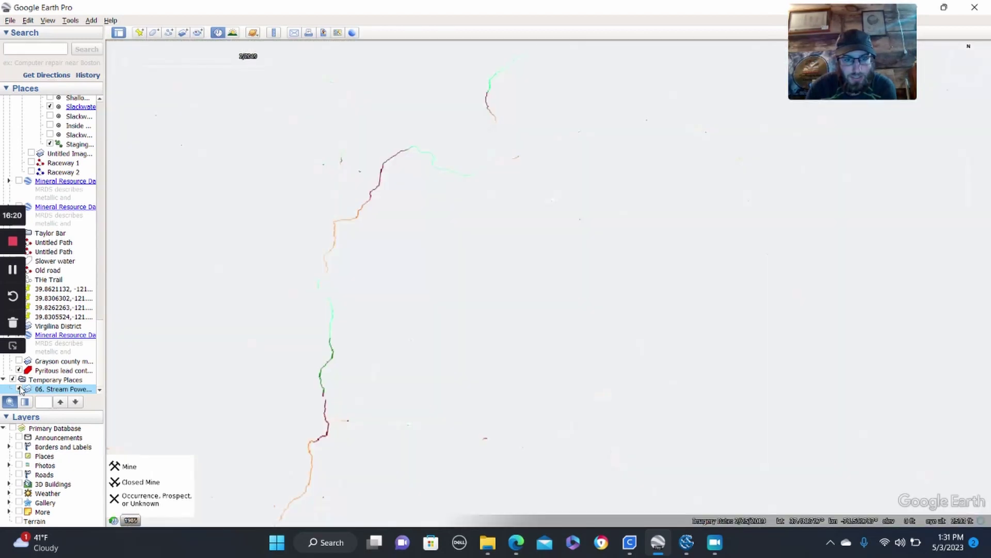
left_click(19, 389)
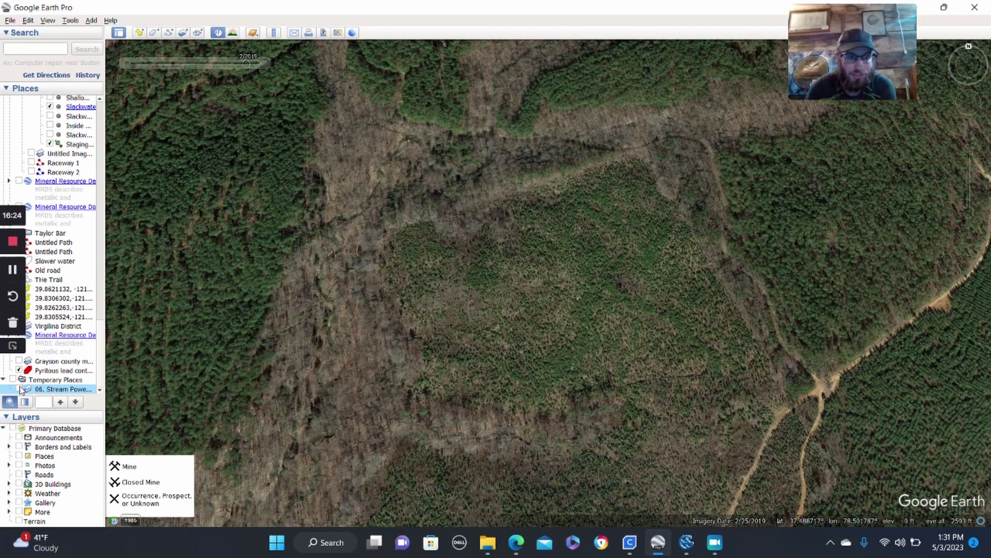
left_click(19, 389)
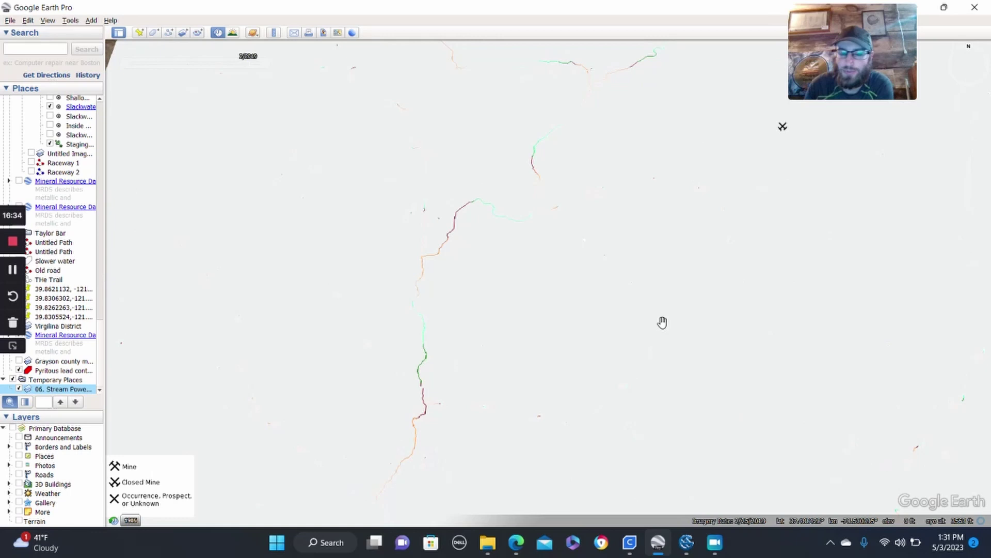
left_click_drag(803, 297, 649, 323)
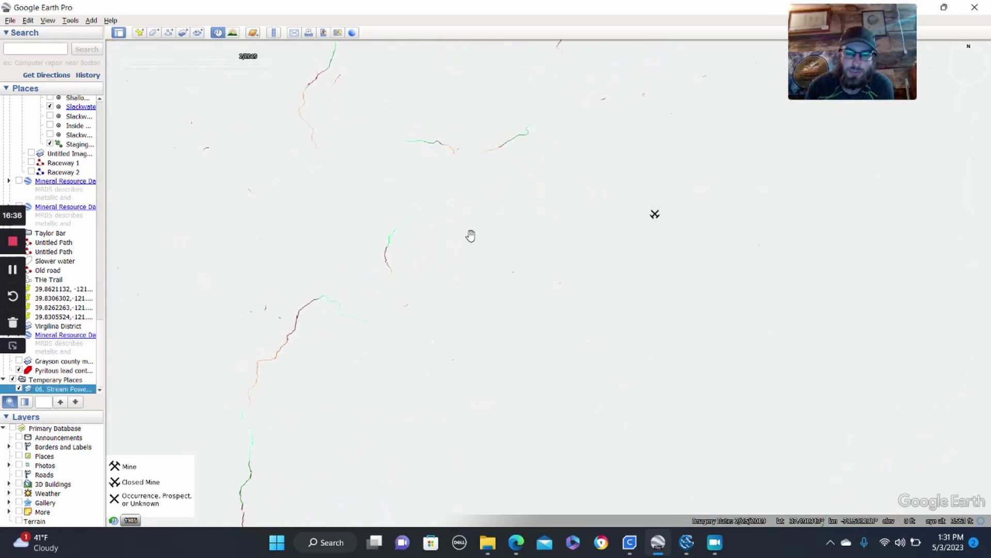
- Pan and zoom to another stream junction and toggle the overlay off and on twice
left_click_drag(496, 179, 457, 293)
mouse_move(711, 231)
left_mouse_down()
mouse_move(574, 289)
mouse_move(681, 425)
left_mouse_up()
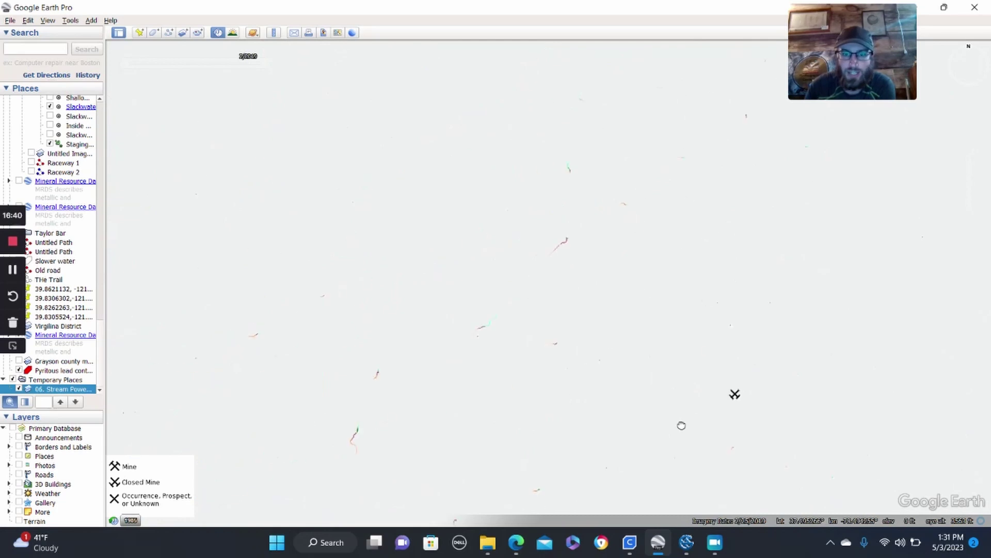
scroll(521, 392, "up", 3)
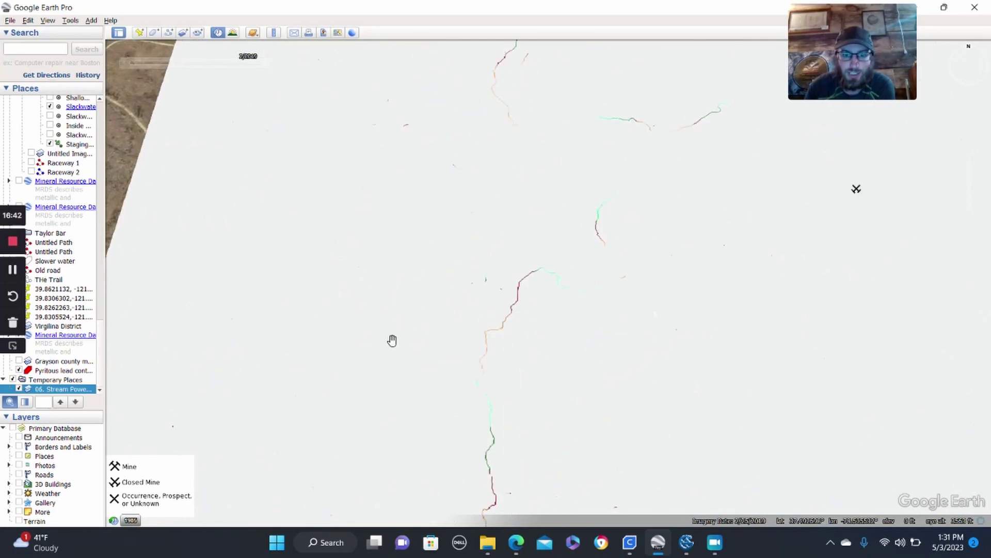
left_click_drag(454, 165, 378, 135)
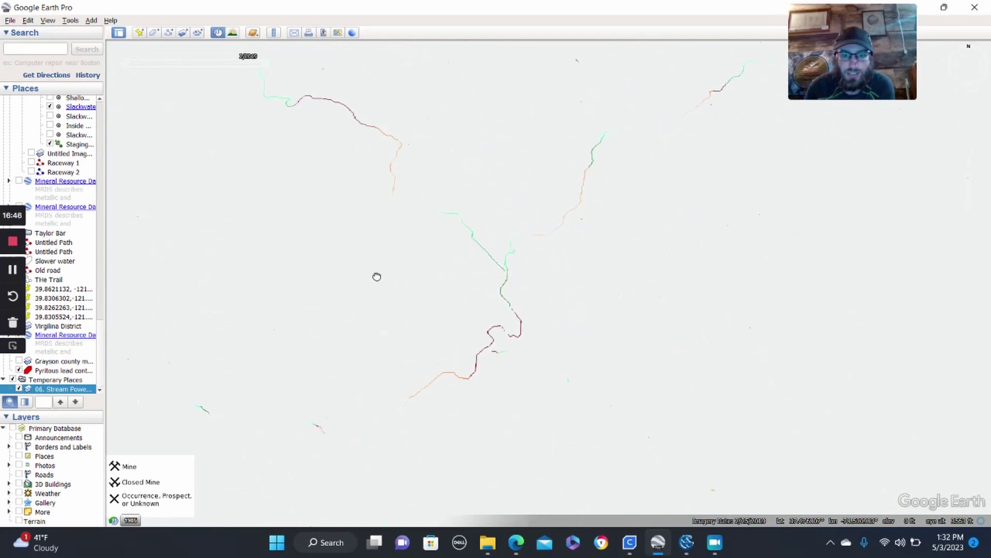
scroll(477, 358, "up", 2)
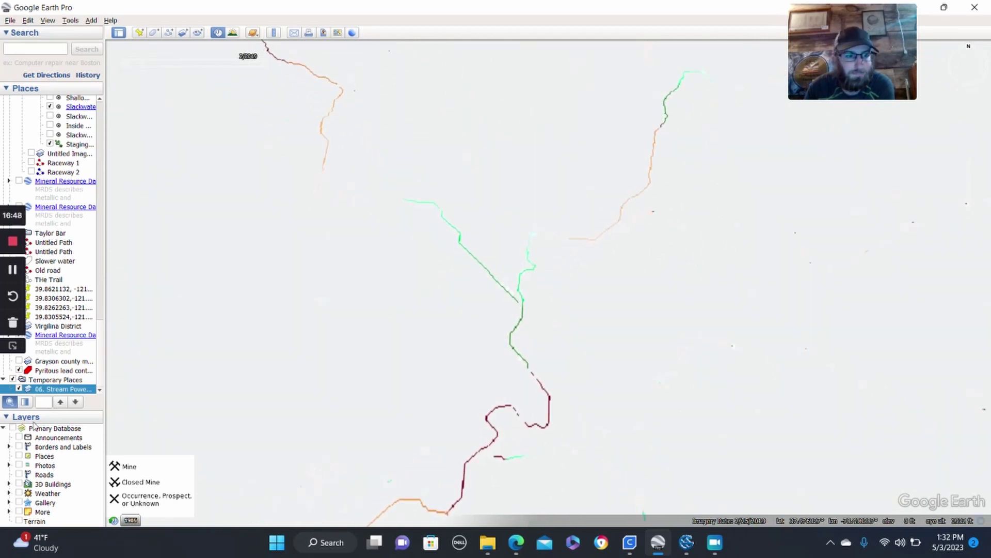
left_click(19, 389)
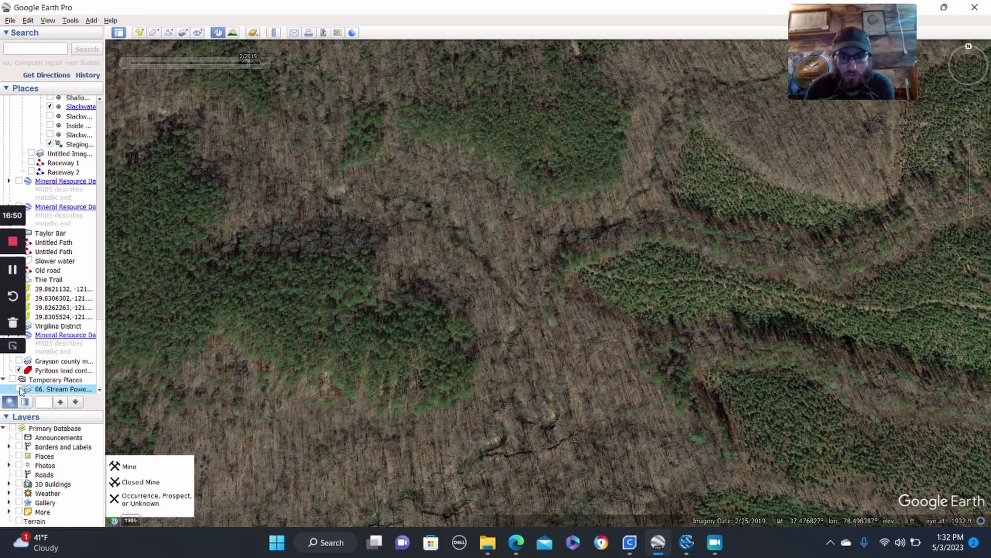
left_click(19, 389)
left_click(20, 389)
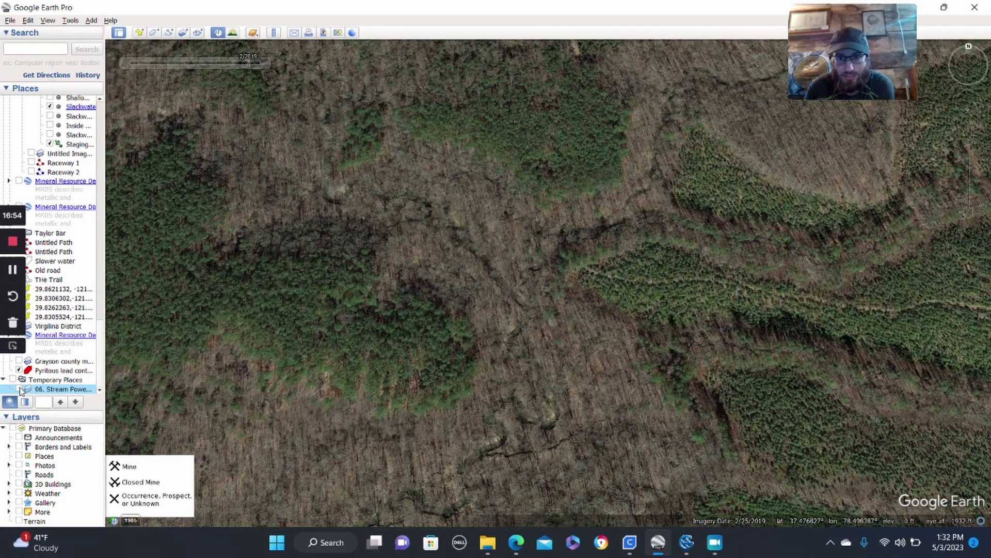
left_click(19, 388)
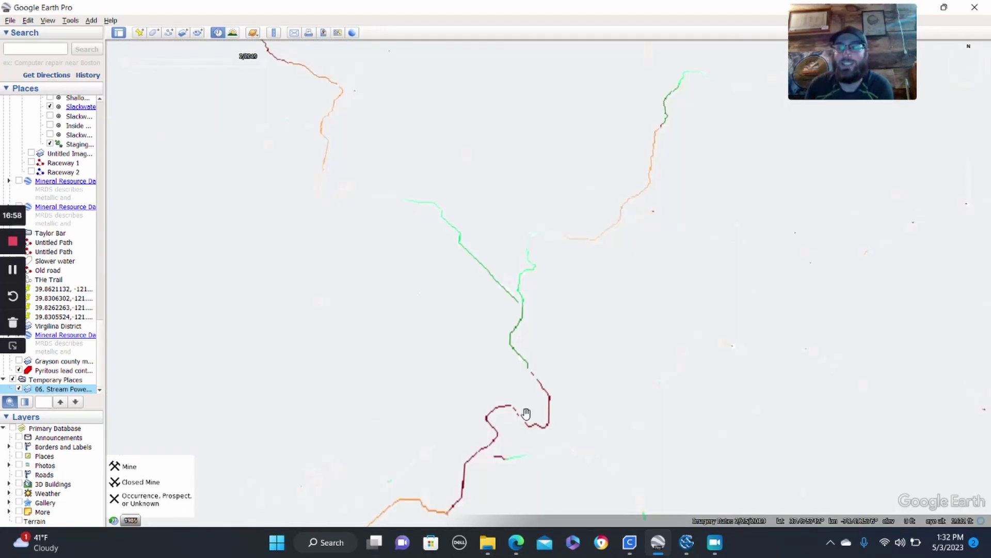
- Follow the stream lines back to the junction, hiding and reshowing the overlay, ending with it on
left_click_drag(797, 380, 753, 277)
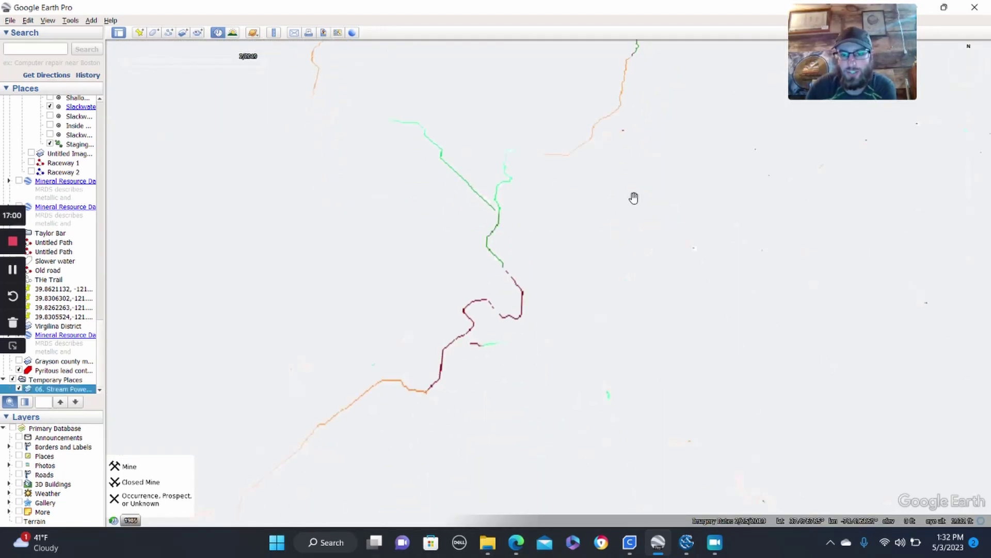
left_click_drag(628, 307, 547, 248)
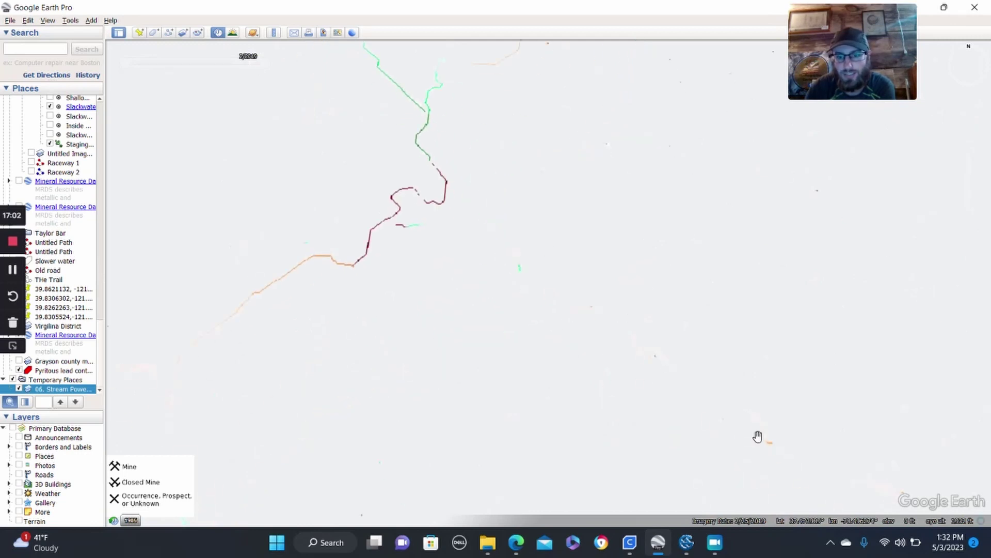
left_click_drag(407, 268, 670, 306)
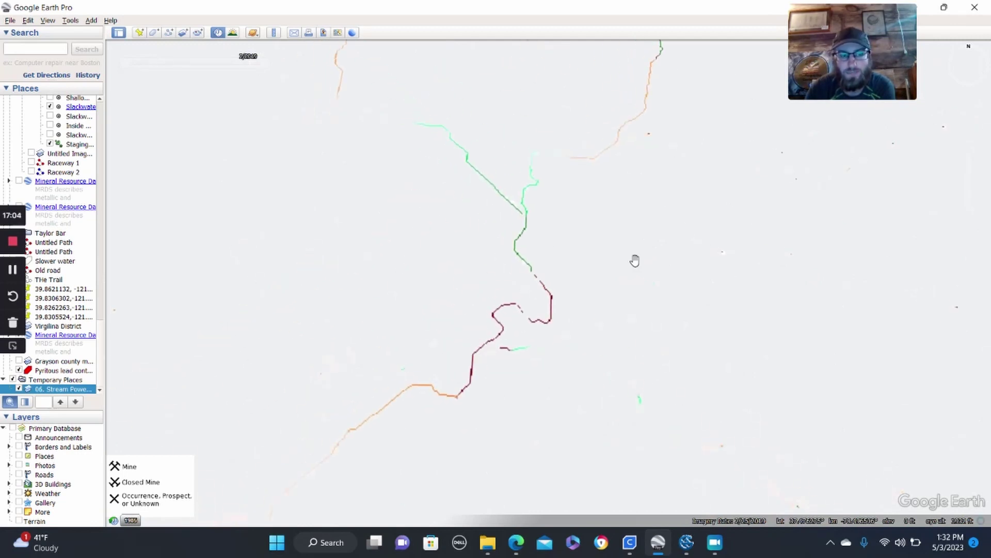
left_click(19, 389)
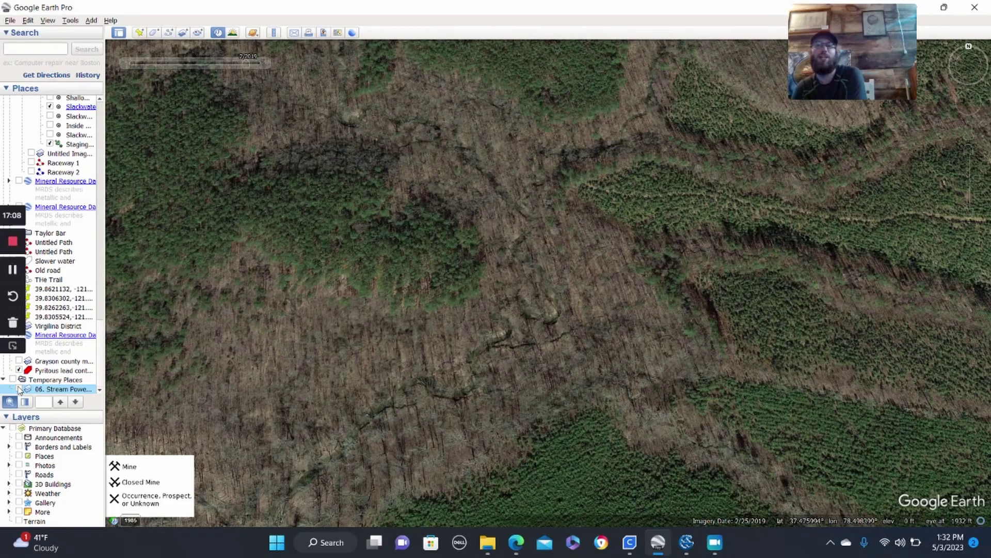
left_click(19, 389)
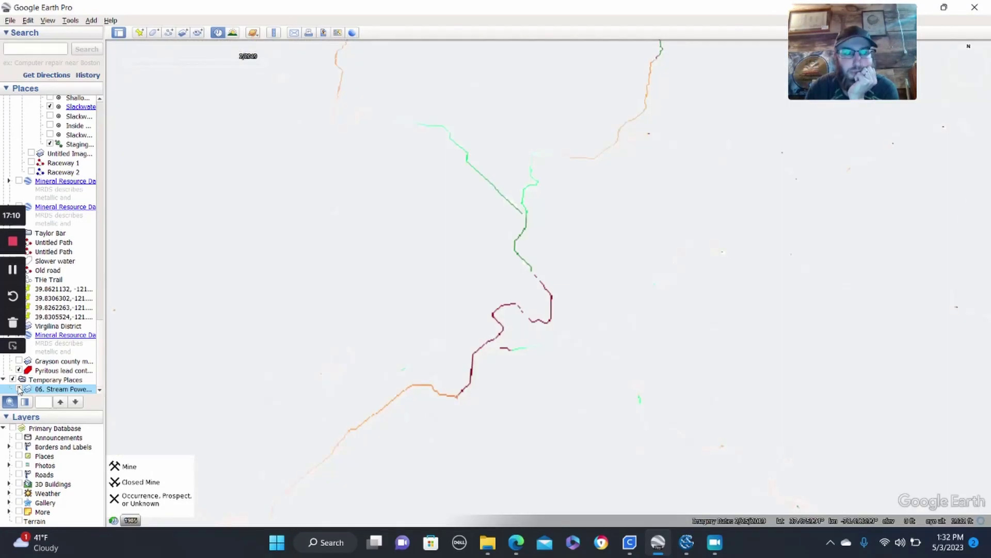
left_click_drag(584, 390, 656, 247)
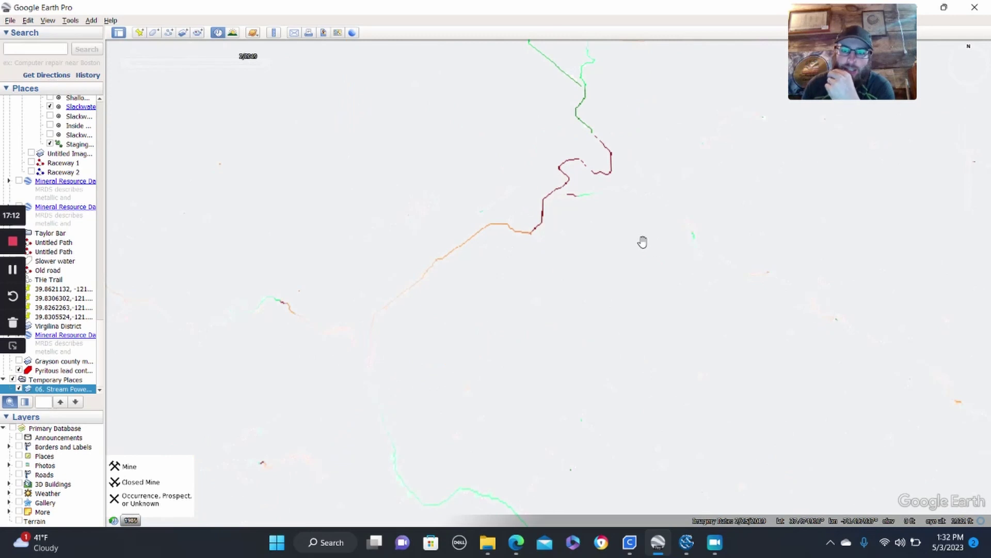
left_click(19, 388)
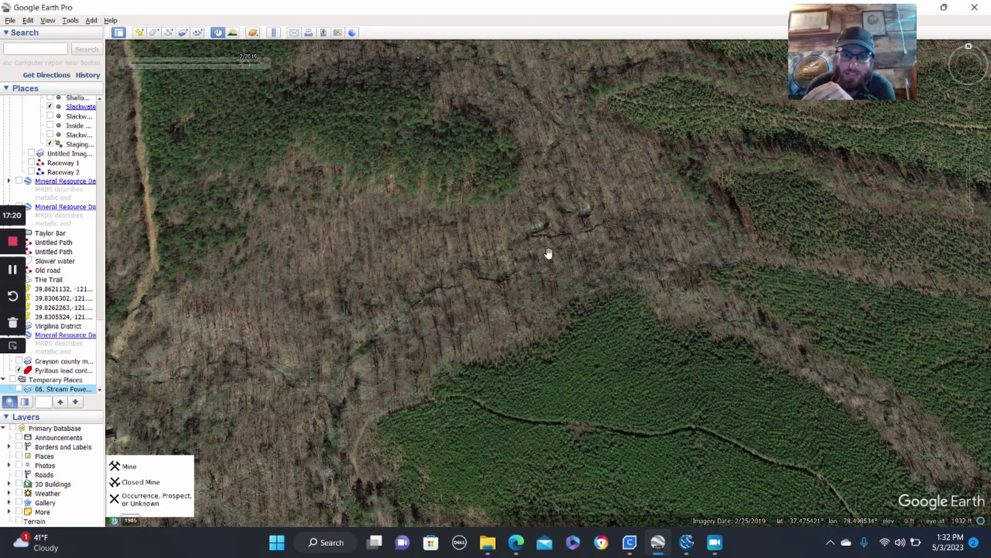
left_click(19, 390)
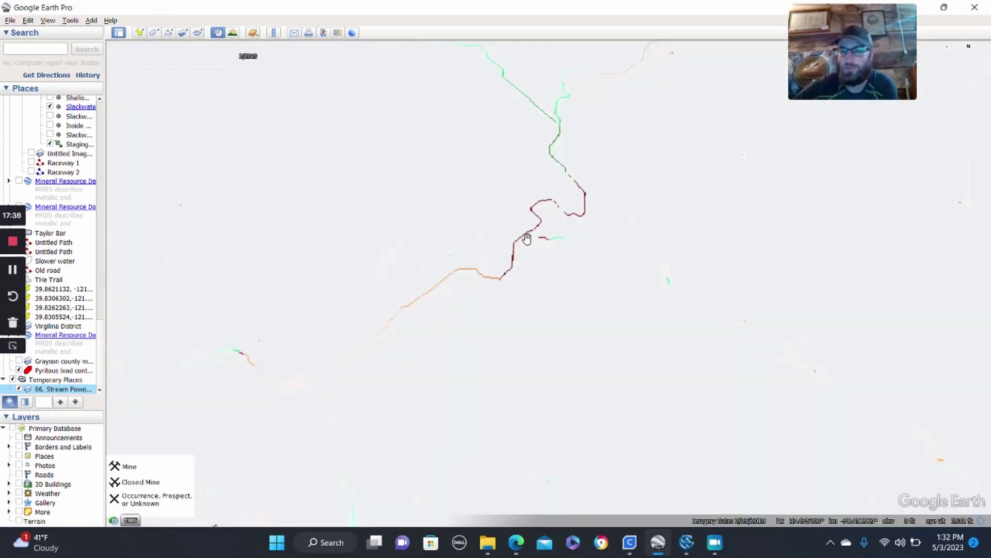
left_click_drag(474, 354, 531, 161)
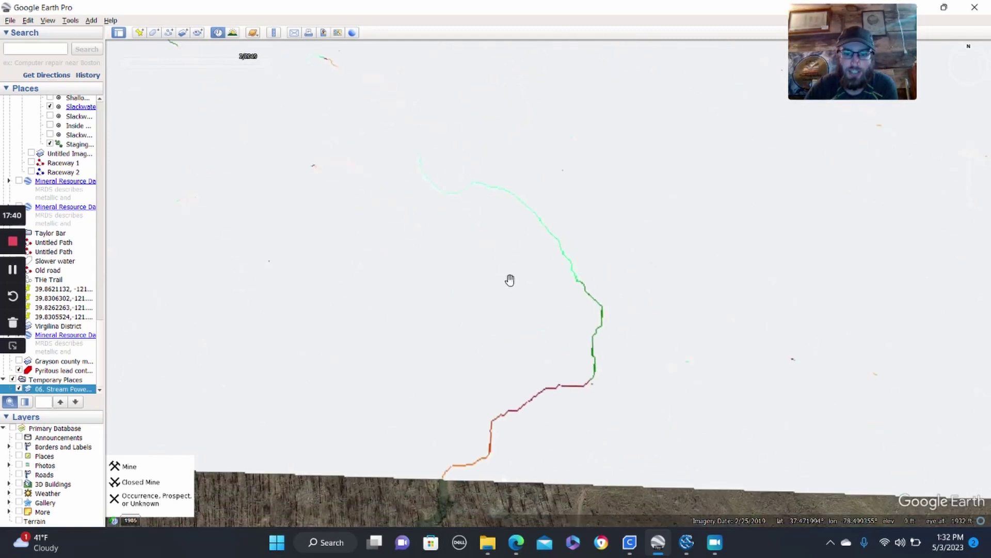
- Center the green-to-red stream and flash the overlay on and off, leaving it hidden
left_click_drag(510, 279, 460, 329)
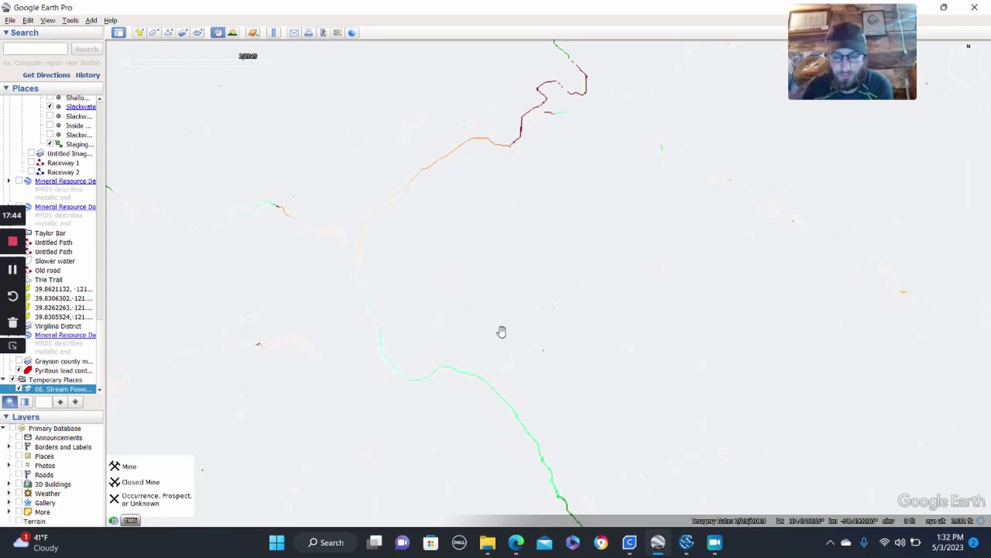
left_click_drag(616, 213, 570, 216)
left_click_drag(591, 425, 495, 319)
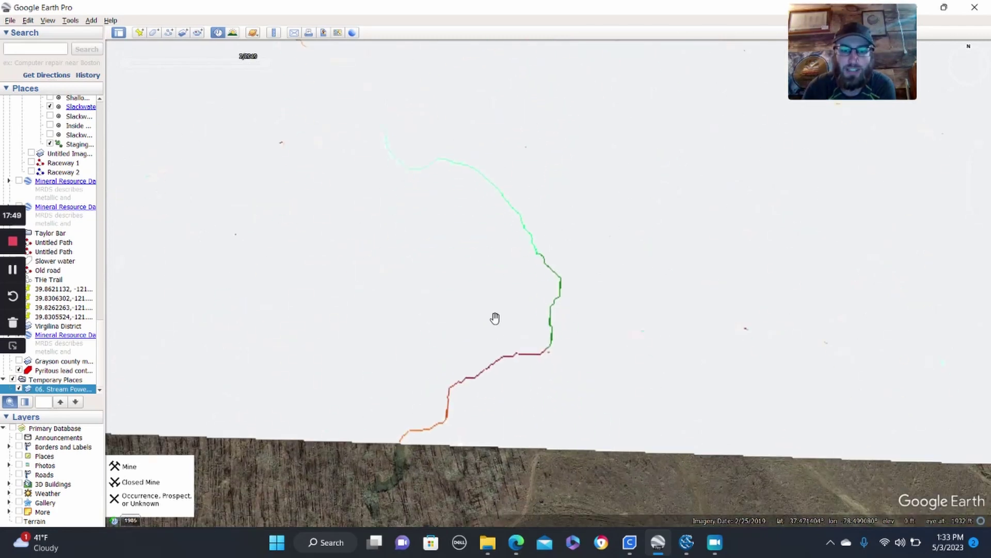
left_click(20, 389)
left_click(20, 388)
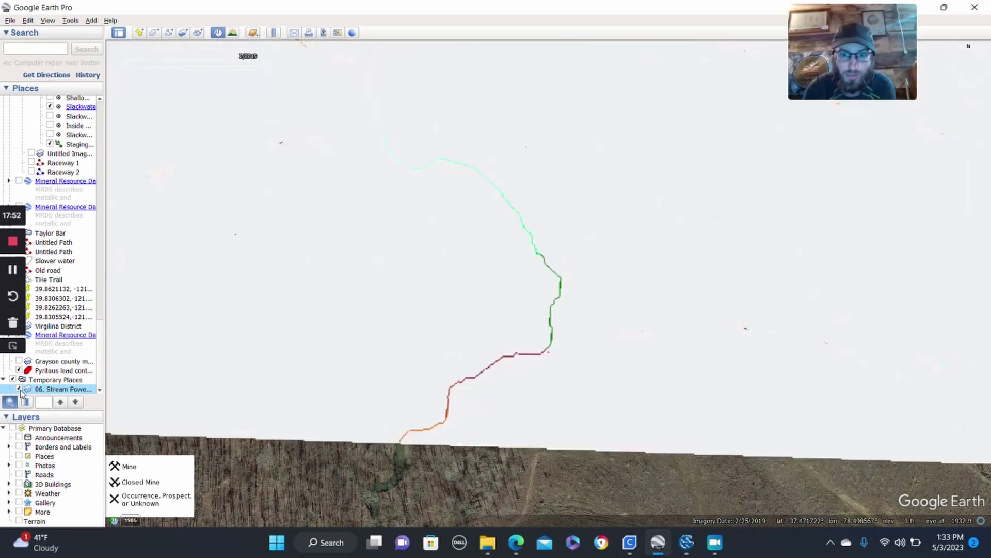
left_click(20, 389)
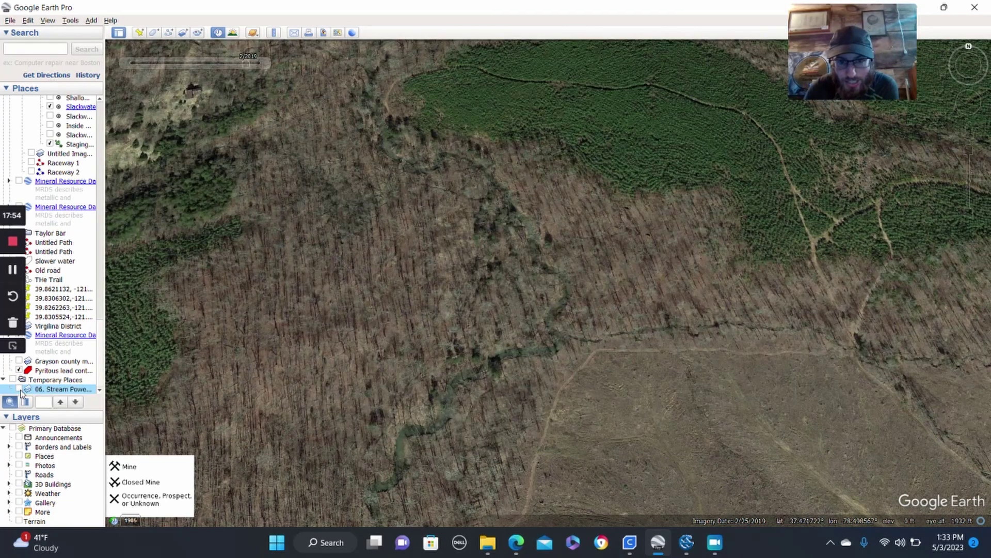
left_click(20, 389)
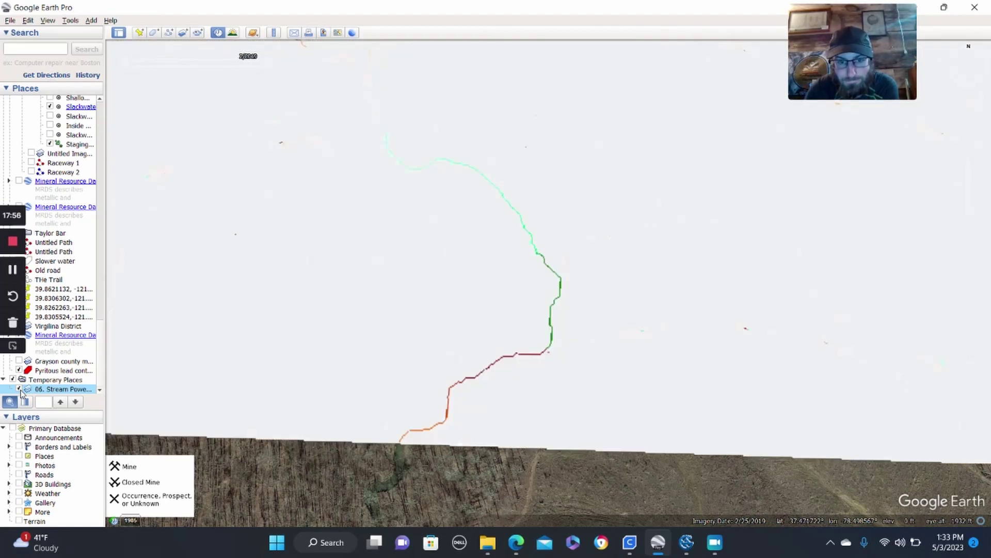
left_click(20, 389)
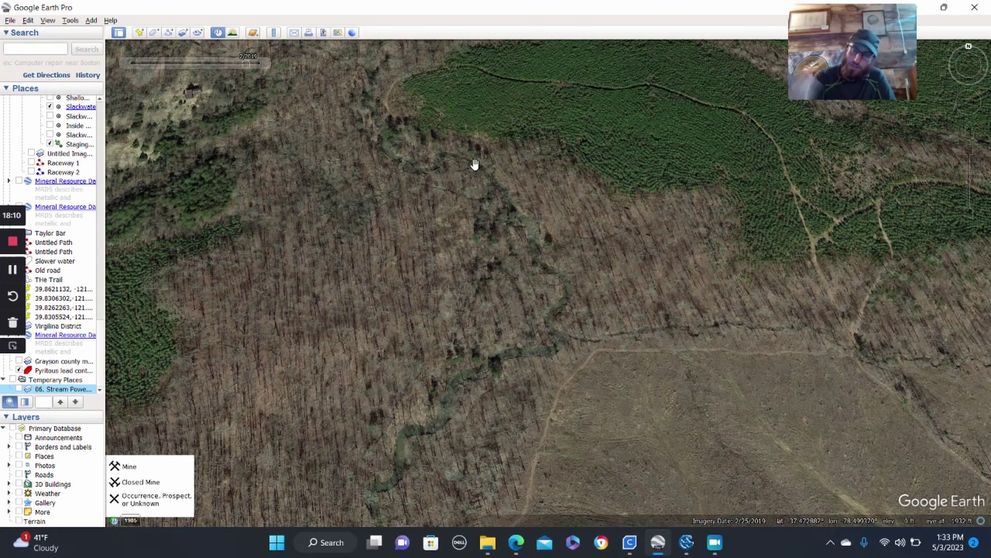
- Pan past the pine stand and hardwood slope to the gully between the pine stands
left_click_drag(489, 129, 491, 197)
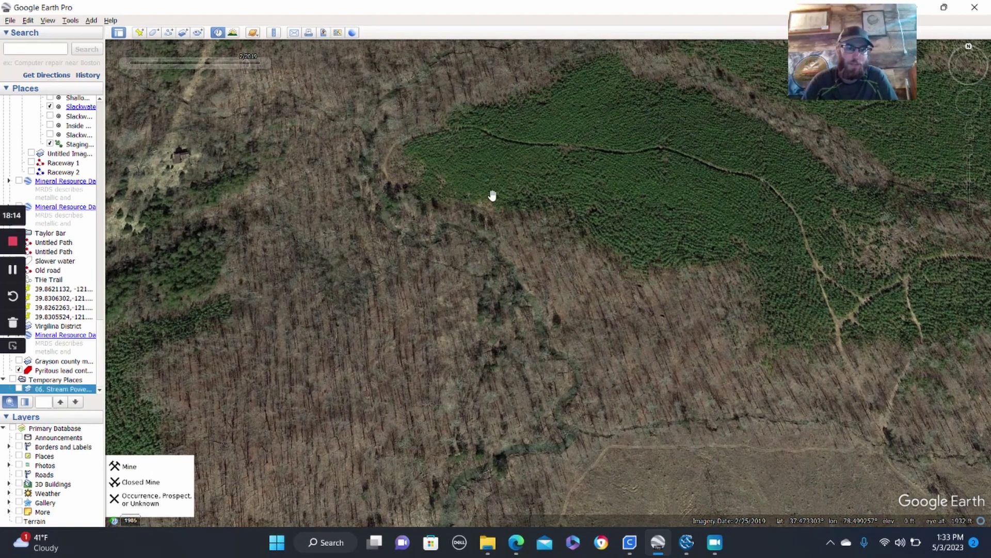
left_click_drag(476, 153, 486, 247)
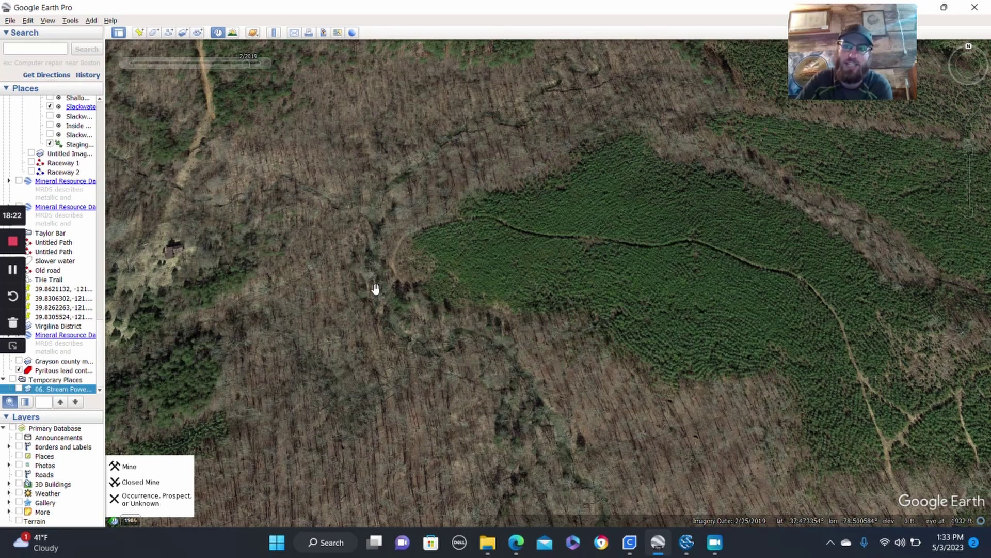
left_click_drag(547, 160, 531, 268)
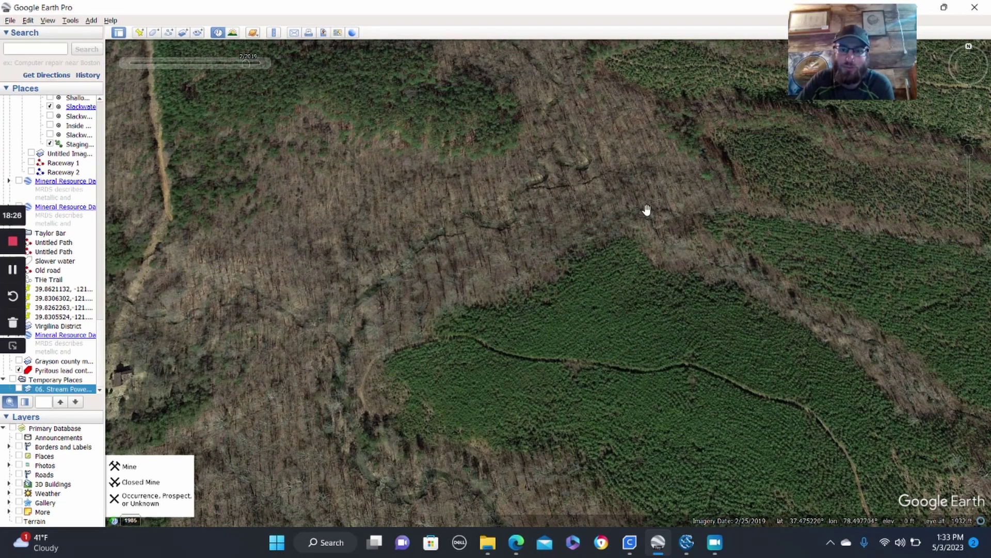
left_click_drag(642, 165, 631, 286)
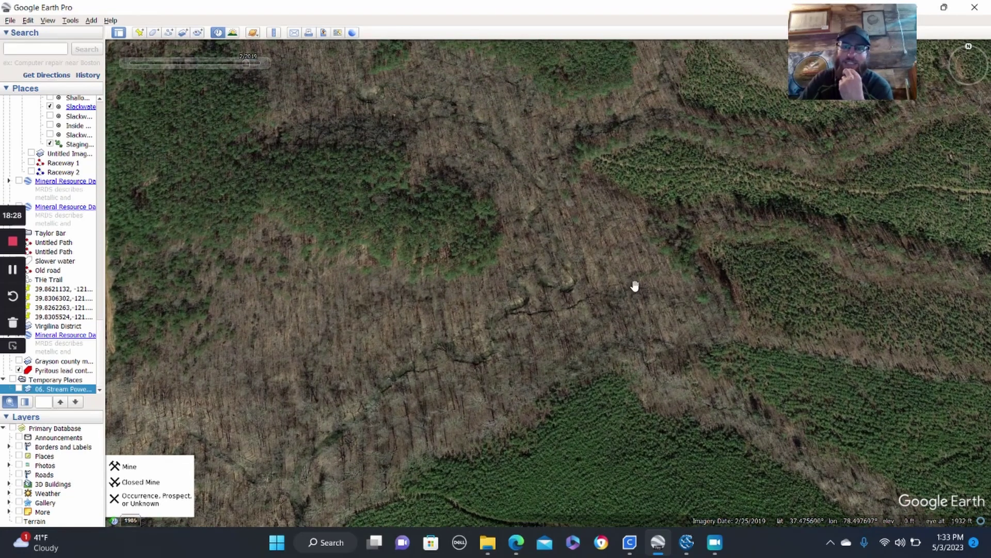
left_click_drag(640, 203, 668, 358)
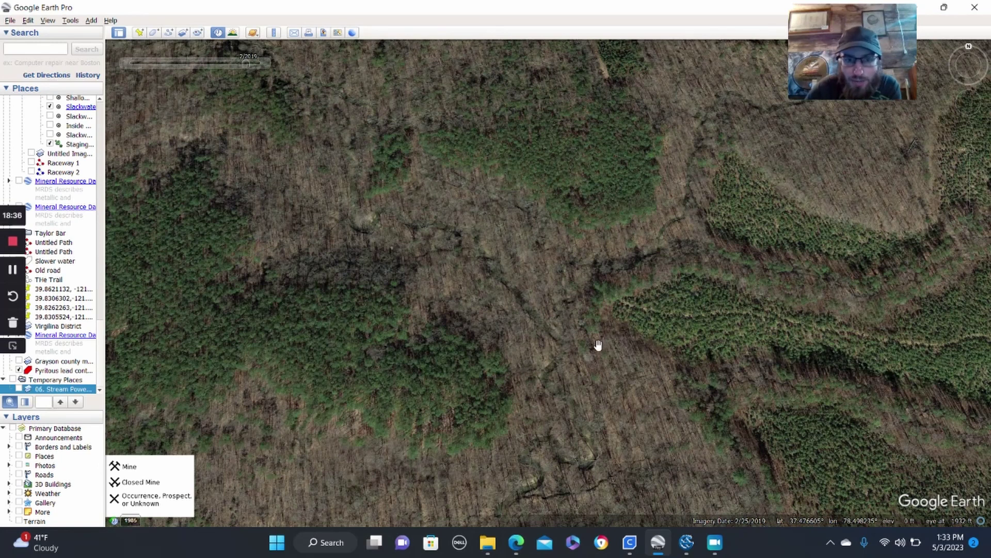
left_click_drag(597, 347, 516, 279)
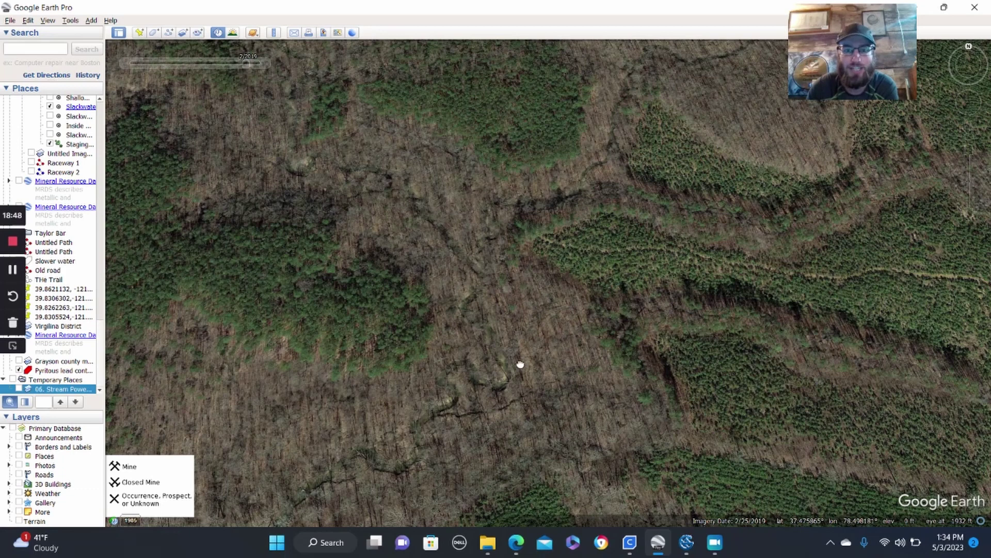
- Follow the drainage south to the meandering stream beside the clearing's trails
left_click_drag(520, 363, 538, 266)
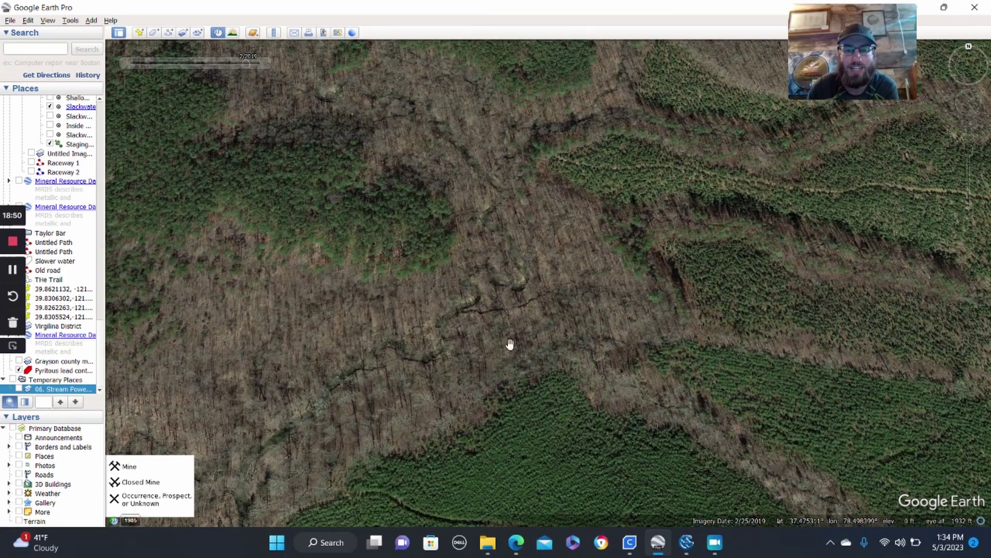
left_click_drag(509, 342, 589, 252)
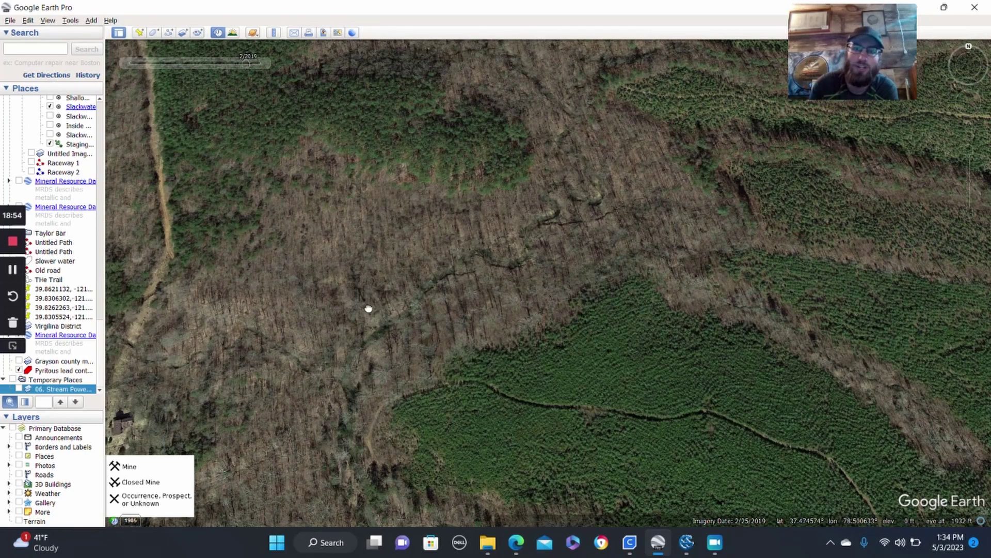
left_click_drag(367, 308, 390, 239)
left_click_drag(400, 312, 448, 248)
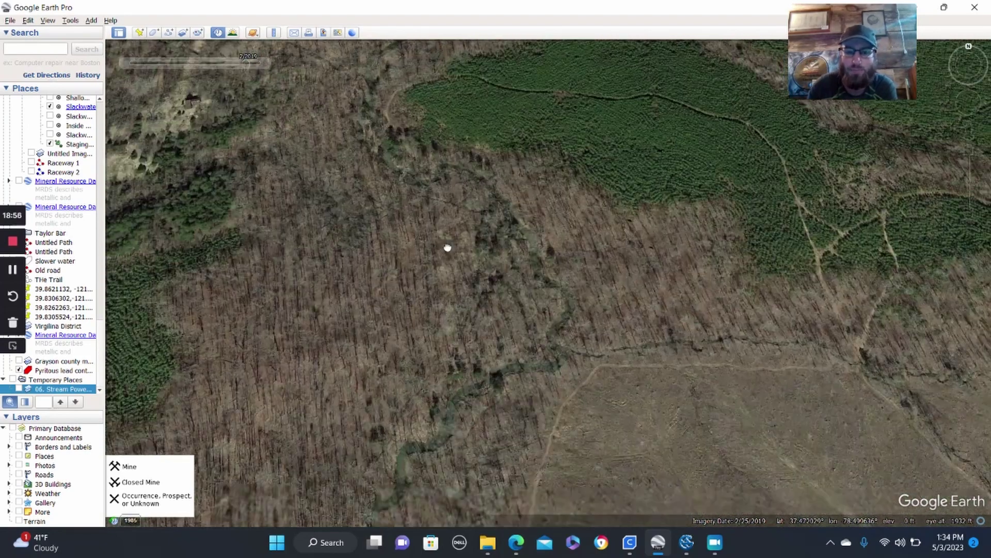
left_click_drag(410, 449, 443, 329)
left_click_drag(443, 392, 443, 316)
left_click_drag(413, 382, 434, 265)
left_click_drag(505, 461, 508, 443)
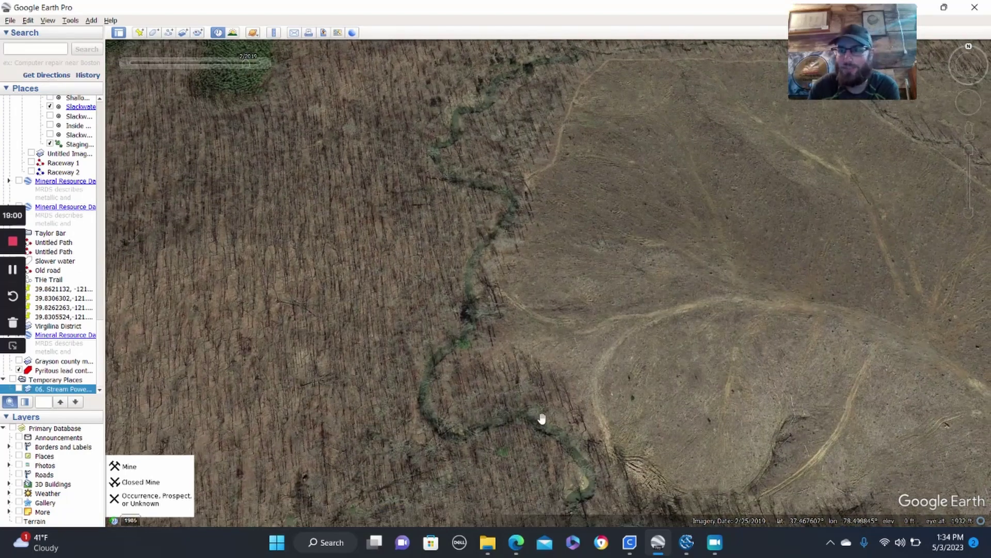